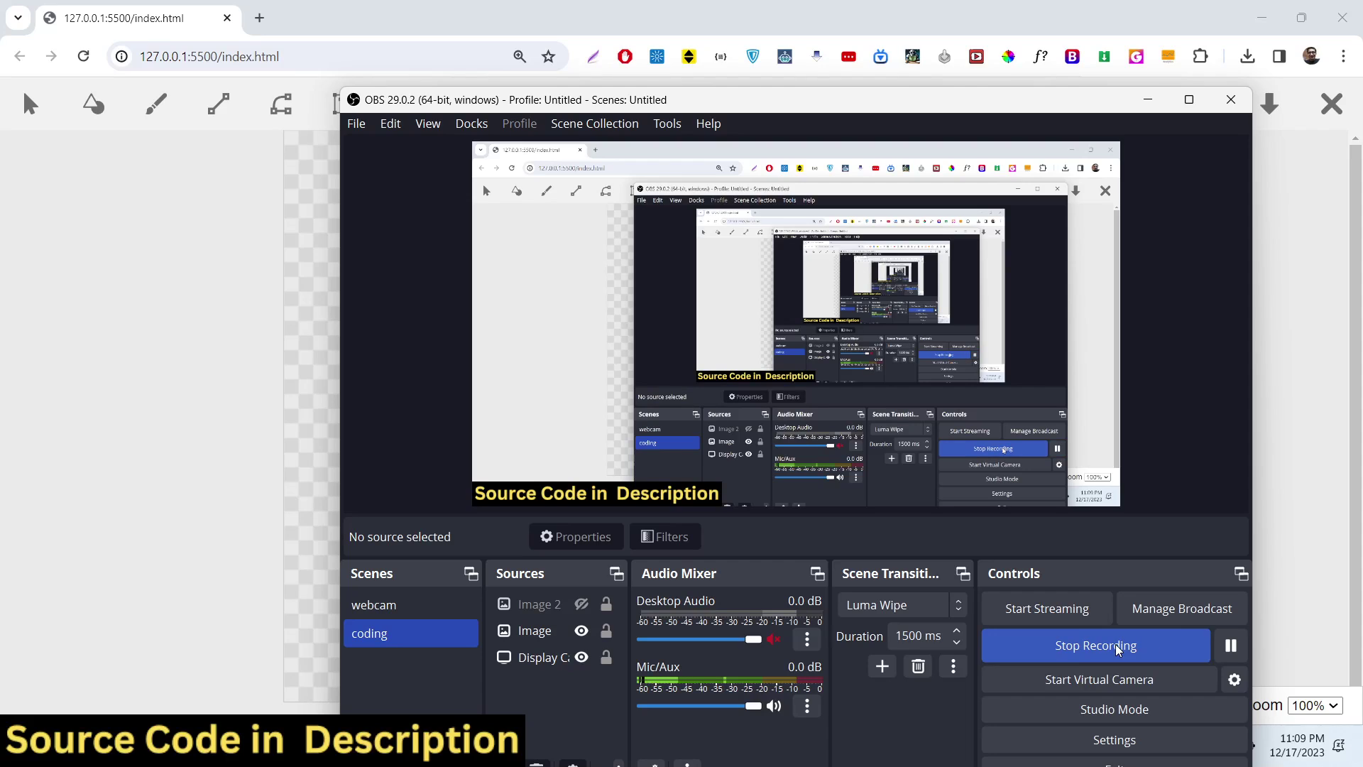
# Step: Minimize the recording window, bring up the canvas settings and fill the canvas with yellow-green #c7df45
pyautogui.click(1149, 101)
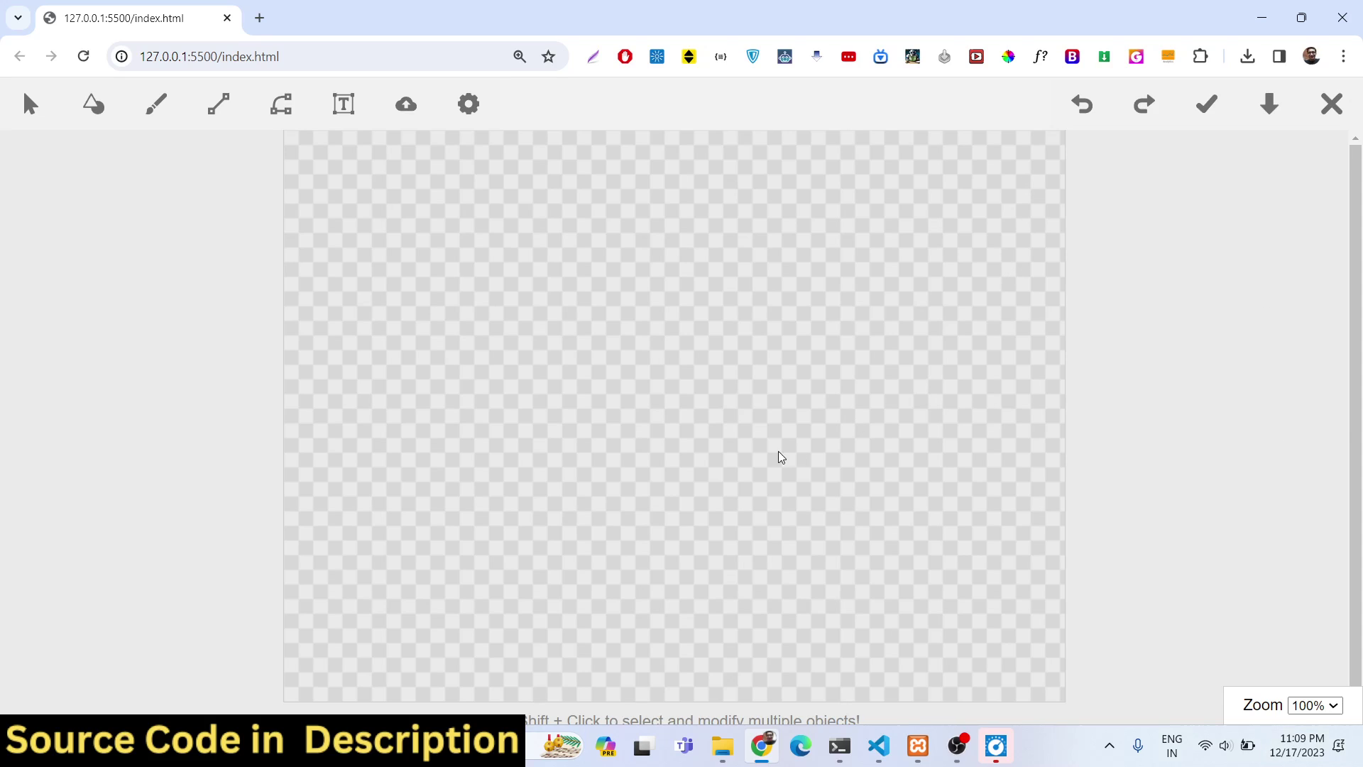
pyautogui.click(468, 104)
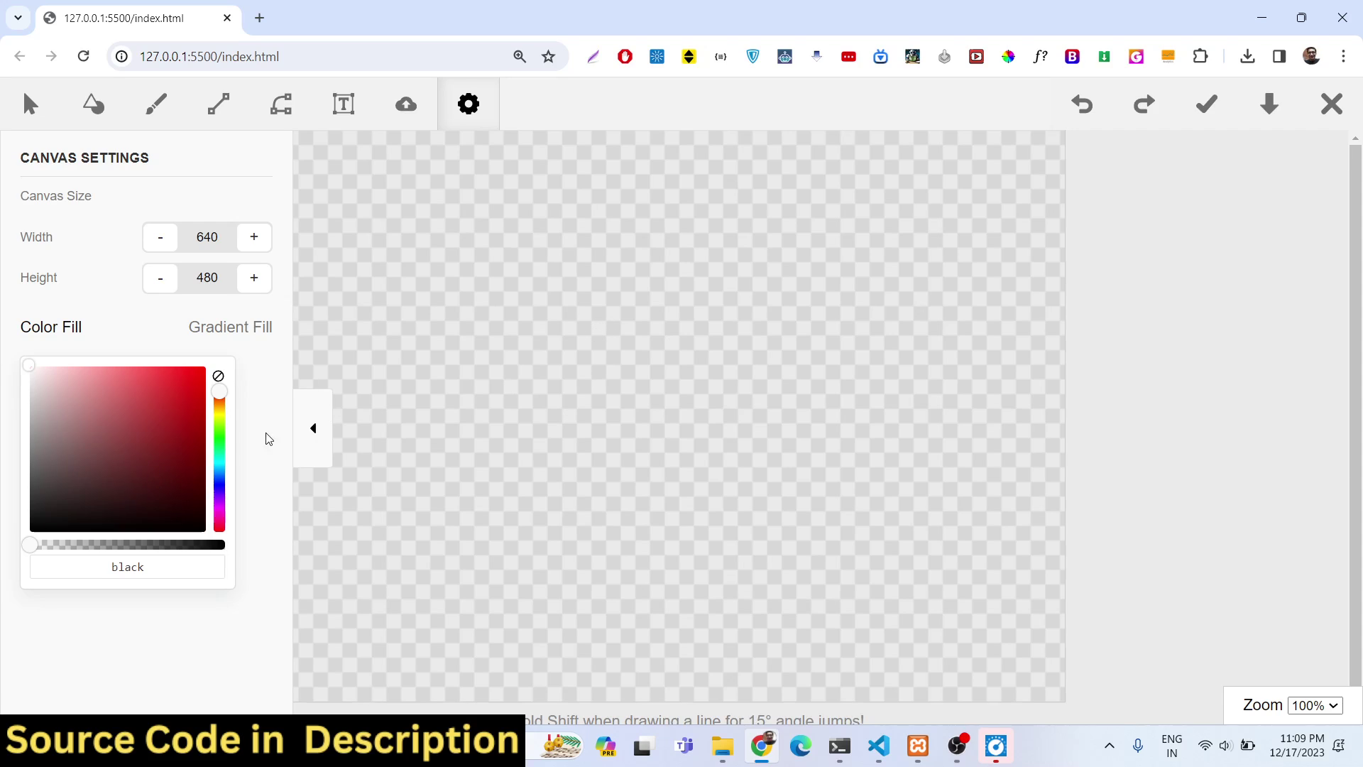
pyautogui.moveTo(147, 476); pyautogui.dragTo(150, 385)
pyautogui.click(188, 463)
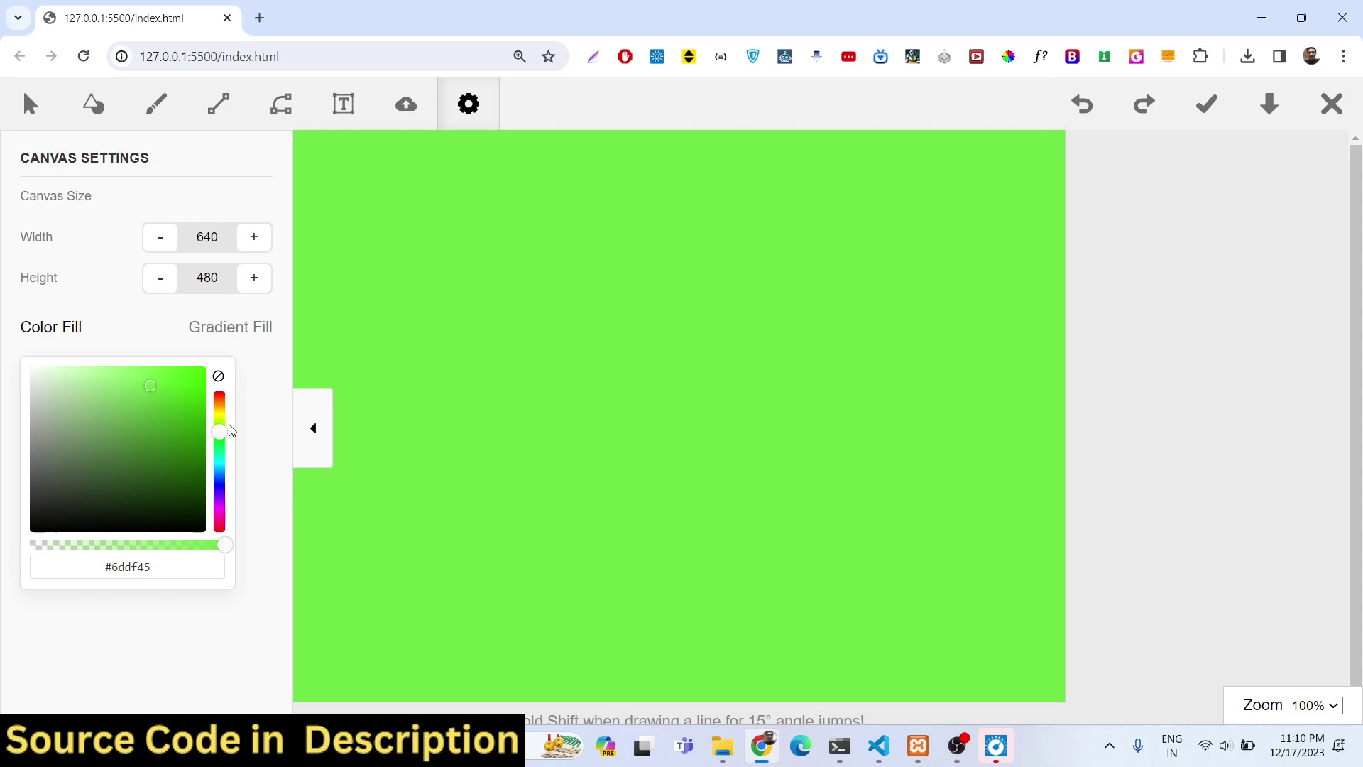
pyautogui.moveTo(226, 440); pyautogui.dragTo(222, 424)
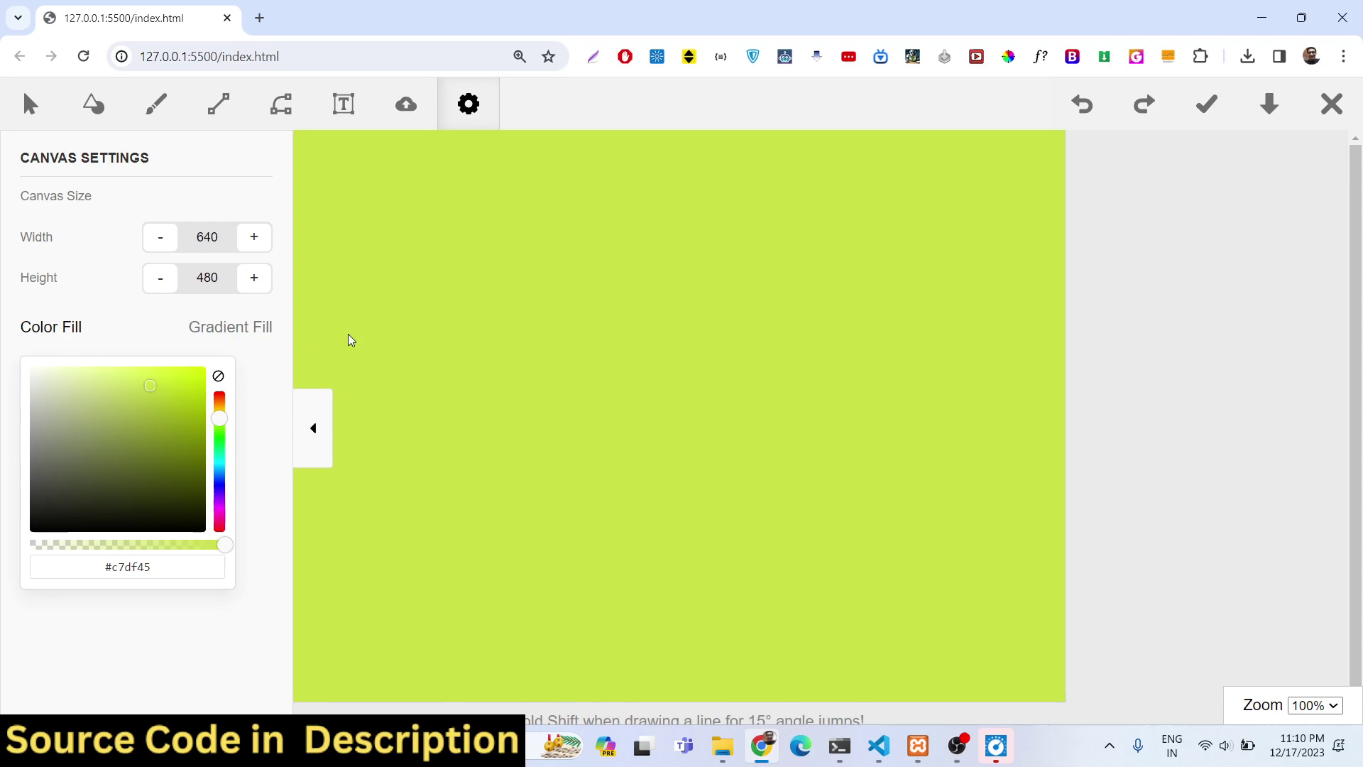
# Step: Give the canvas a red-to-blue gradient fill with two extra colour stops and Radial orientation
pyautogui.click(226, 332)
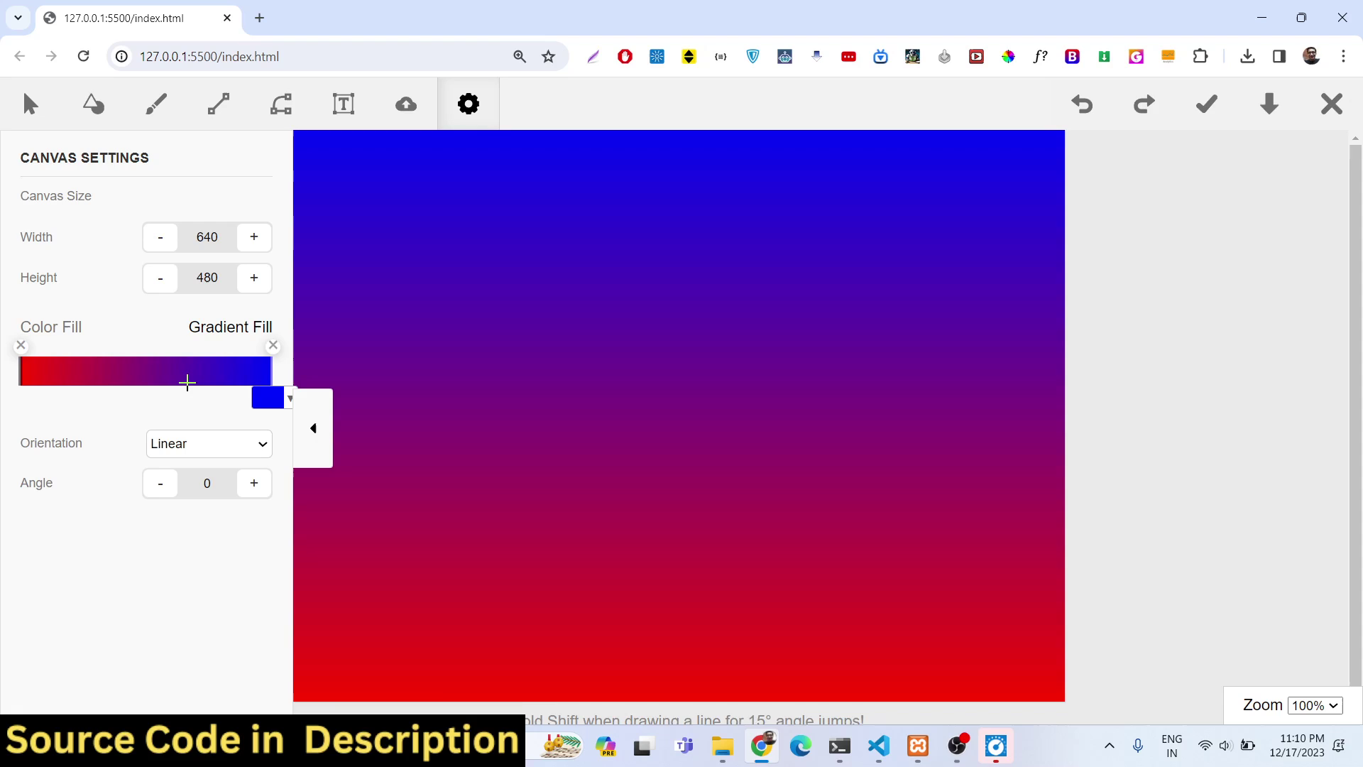
pyautogui.click(145, 375)
pyautogui.click(79, 371)
pyautogui.click(188, 443)
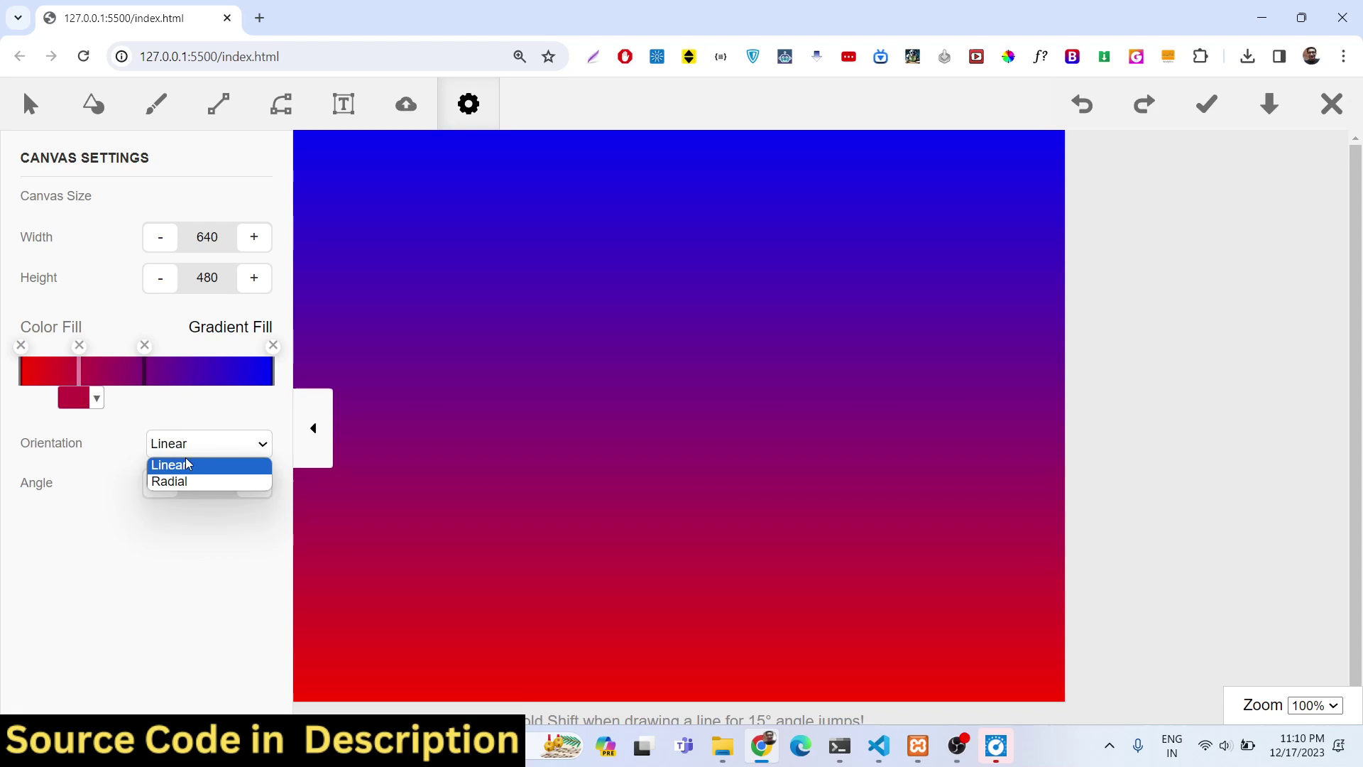
pyautogui.click(197, 483)
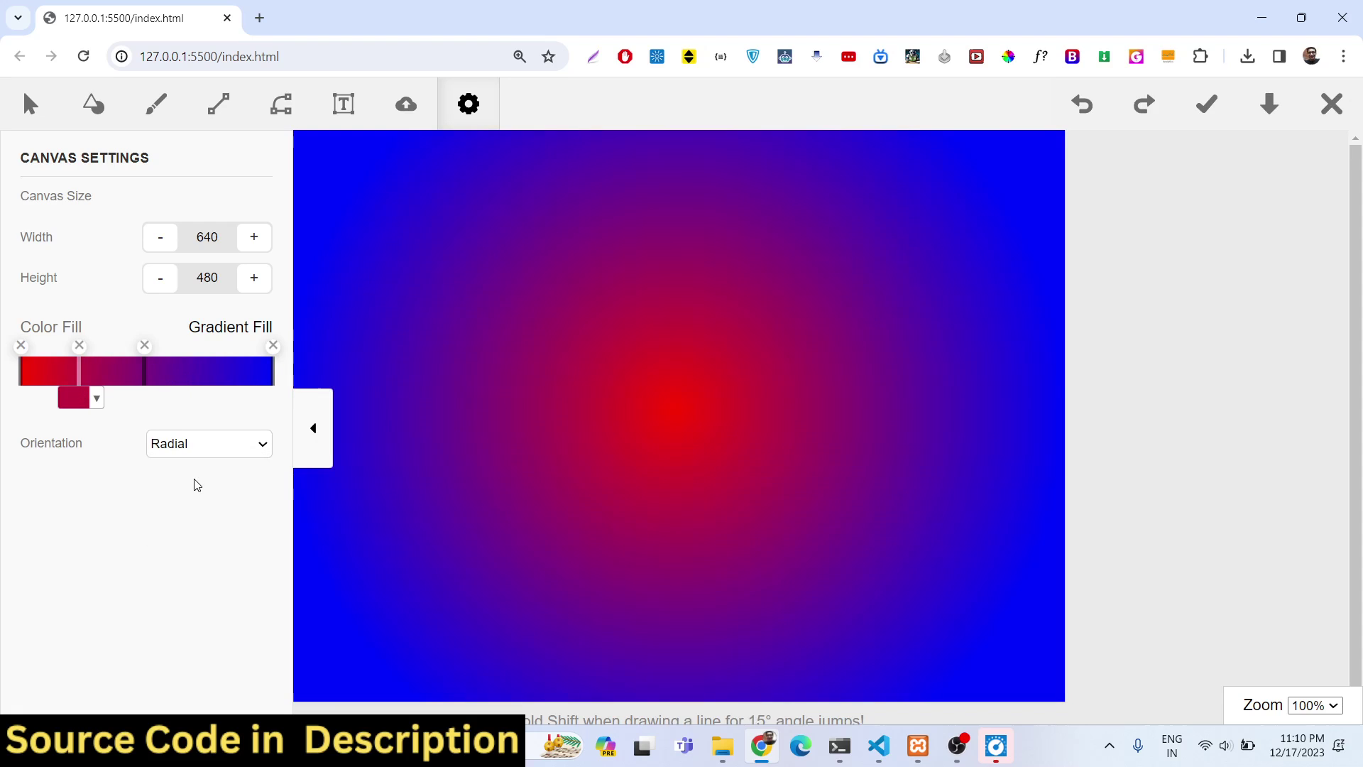
# Step: Fill the canvas with solid teal #1bb4b8 and set its size to 1280 wide by 720 high
pyautogui.click(68, 329)
pyautogui.moveTo(180, 434)
pyautogui.mouseDown()
pyautogui.moveTo(178, 411)
pyautogui.moveTo(224, 470)
pyautogui.mouseUp()
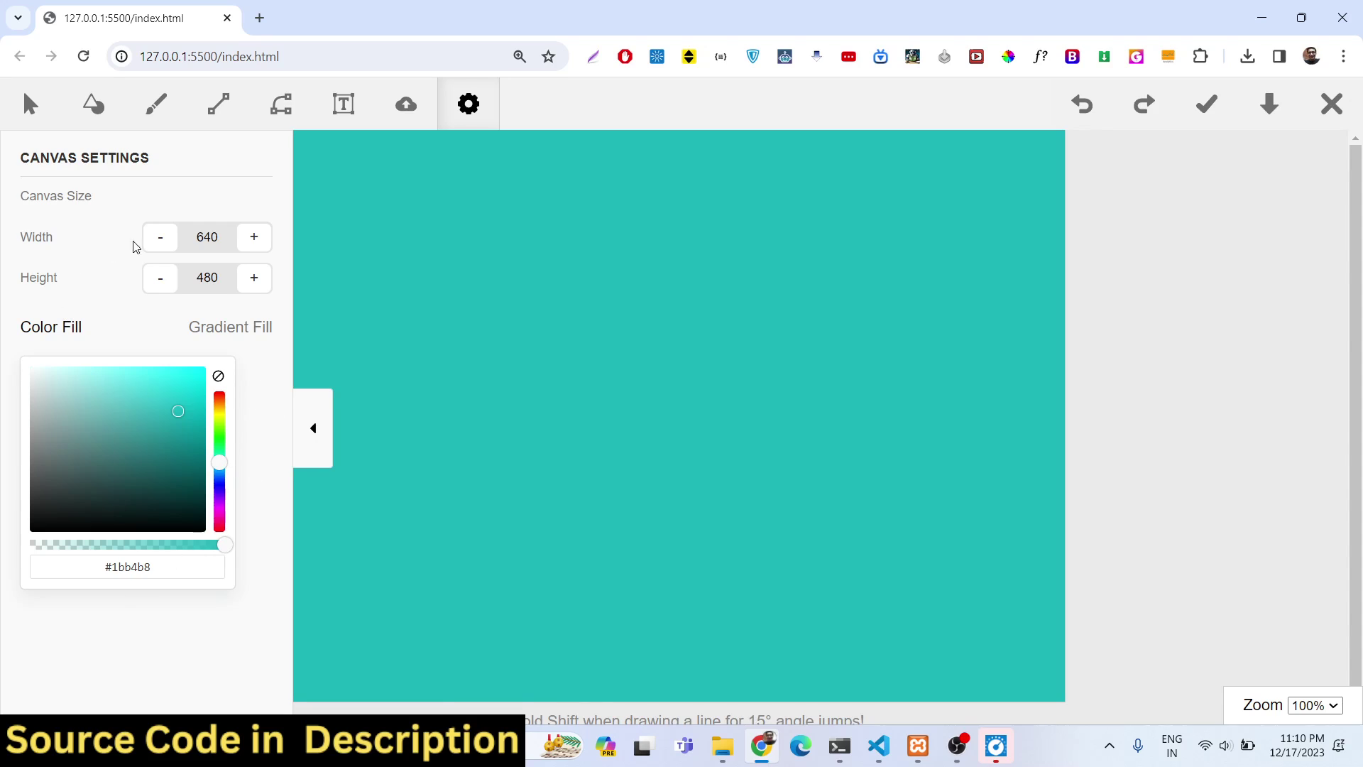
pyautogui.doubleClick(202, 240)
pyautogui.write('1280')
pyautogui.click(221, 279)
pyautogui.doubleClick(221, 279)
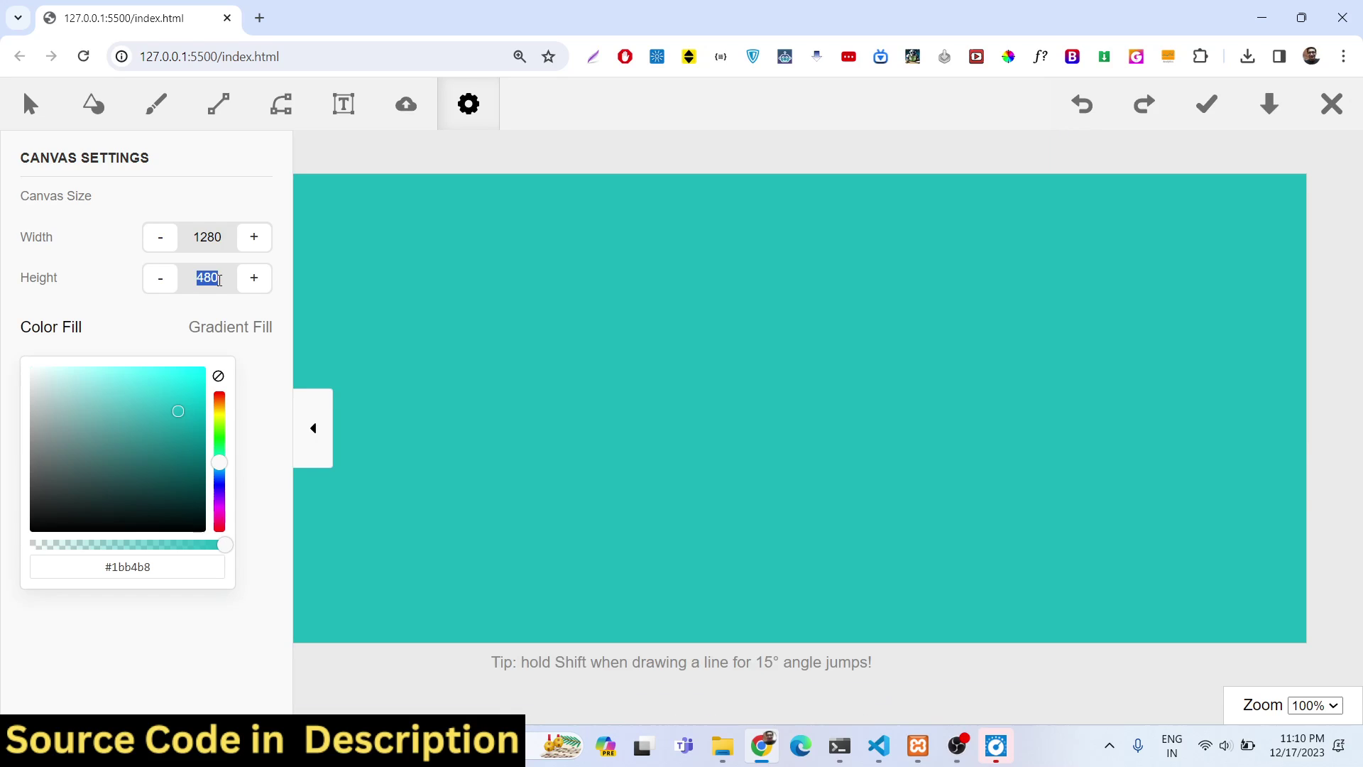
pyautogui.write('720')
pyautogui.click(173, 318)
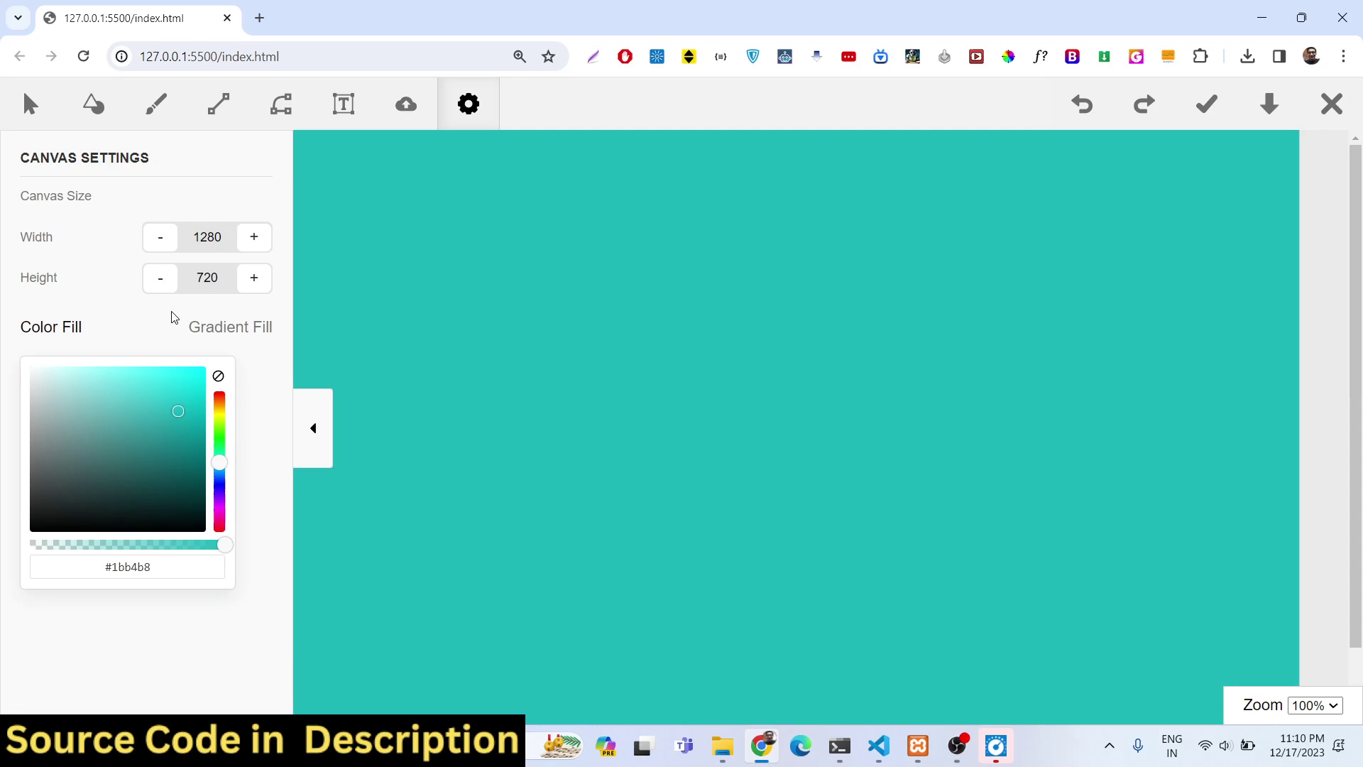
# Step: Set the canvas zoom to 75% and collapse the canvas settings so the whole canvas is in view
pyautogui.click(1305, 707)
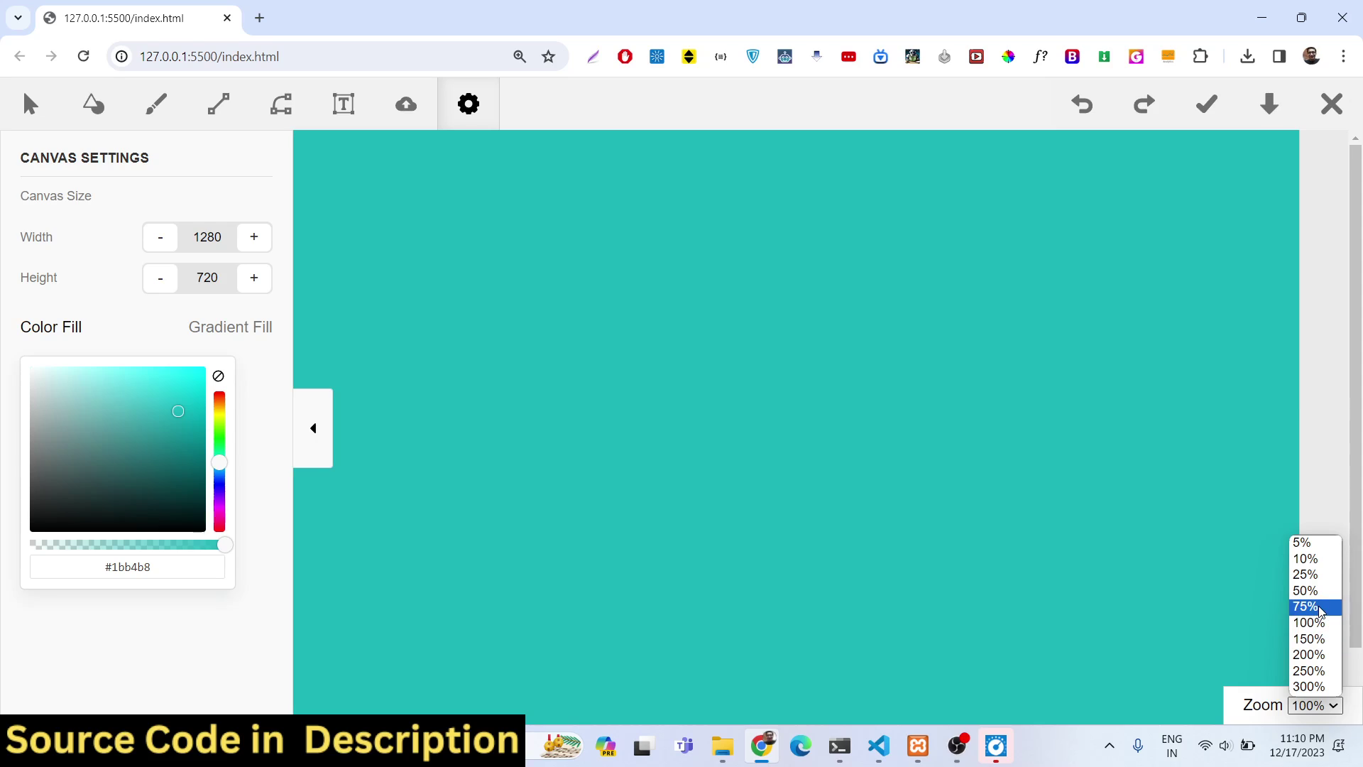
pyautogui.click(1320, 606)
pyautogui.click(1205, 478)
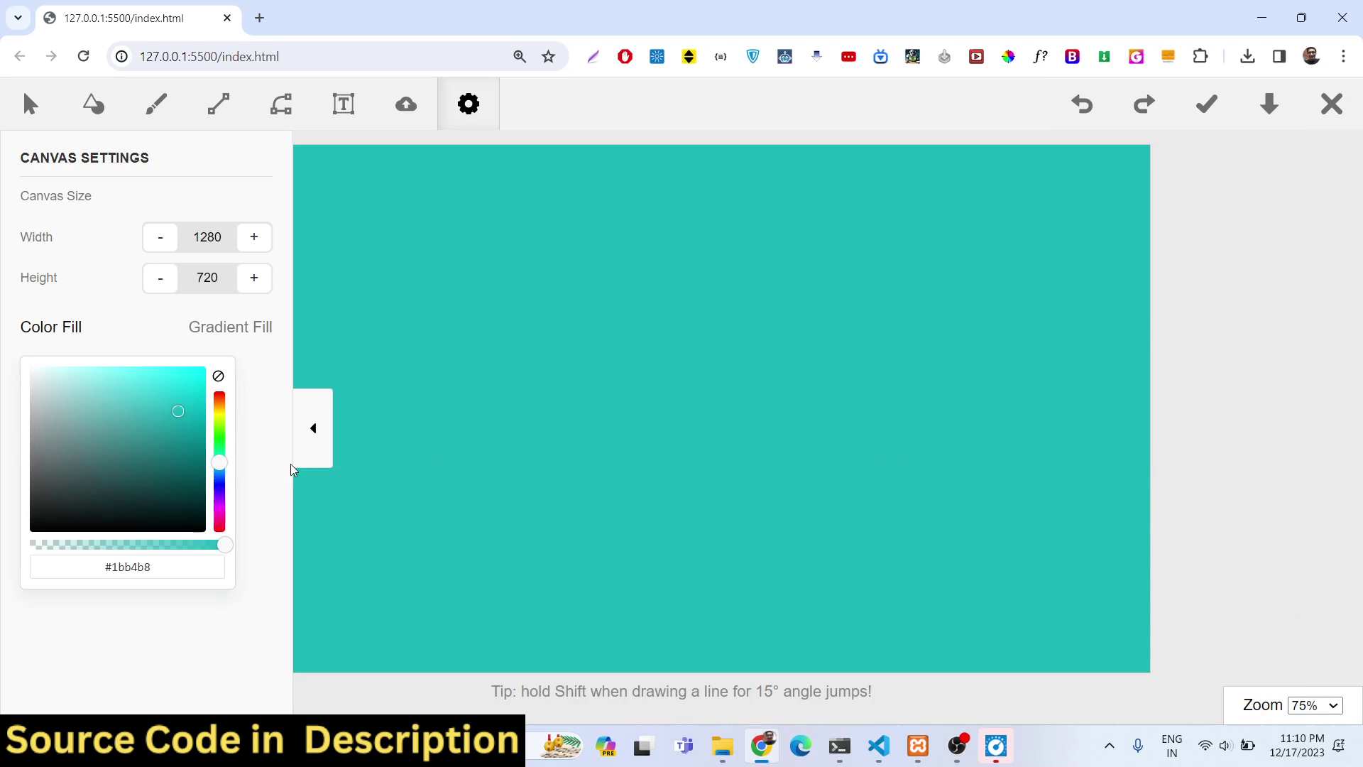
pyautogui.click(313, 430)
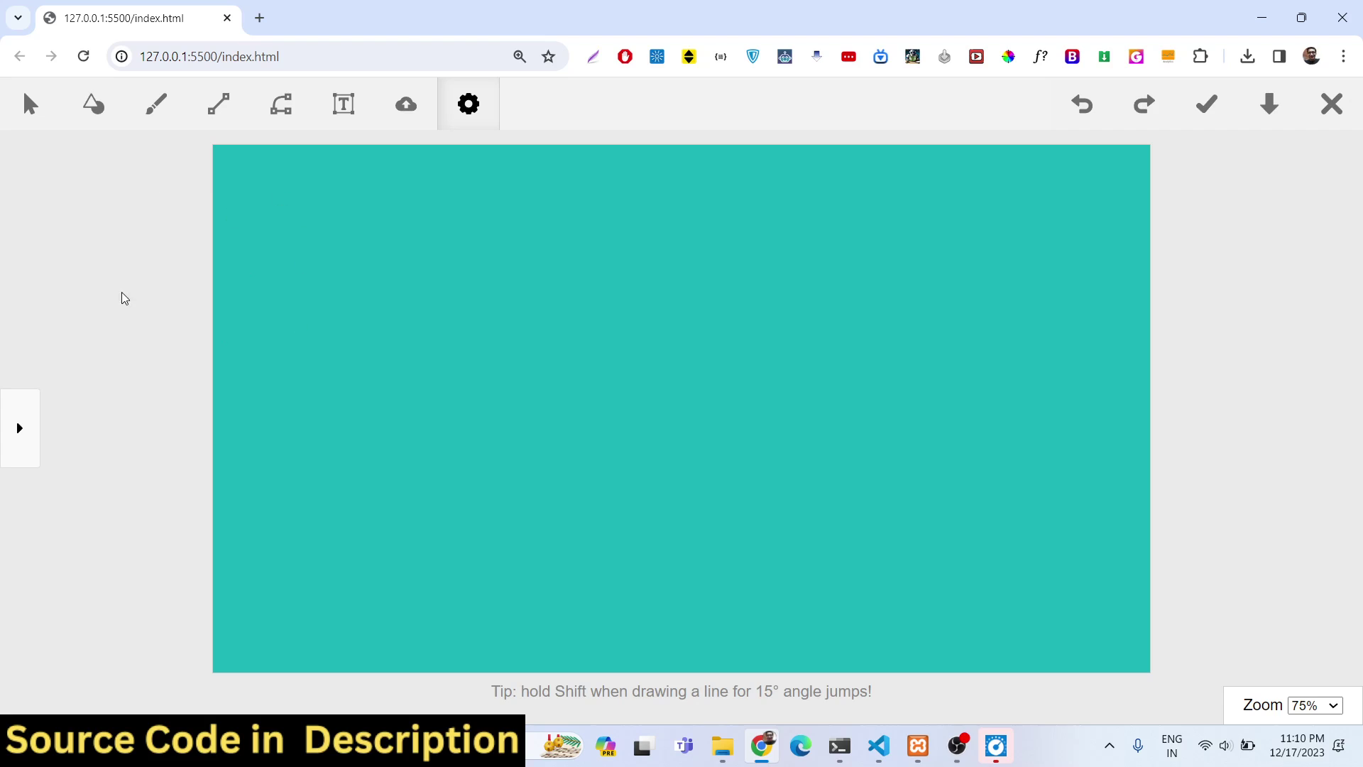
# Step: Add a wide text box in the upper part of the canvas reading "NEW ZEALAND IS NO.1 Cricket Team"
pyautogui.click(344, 105)
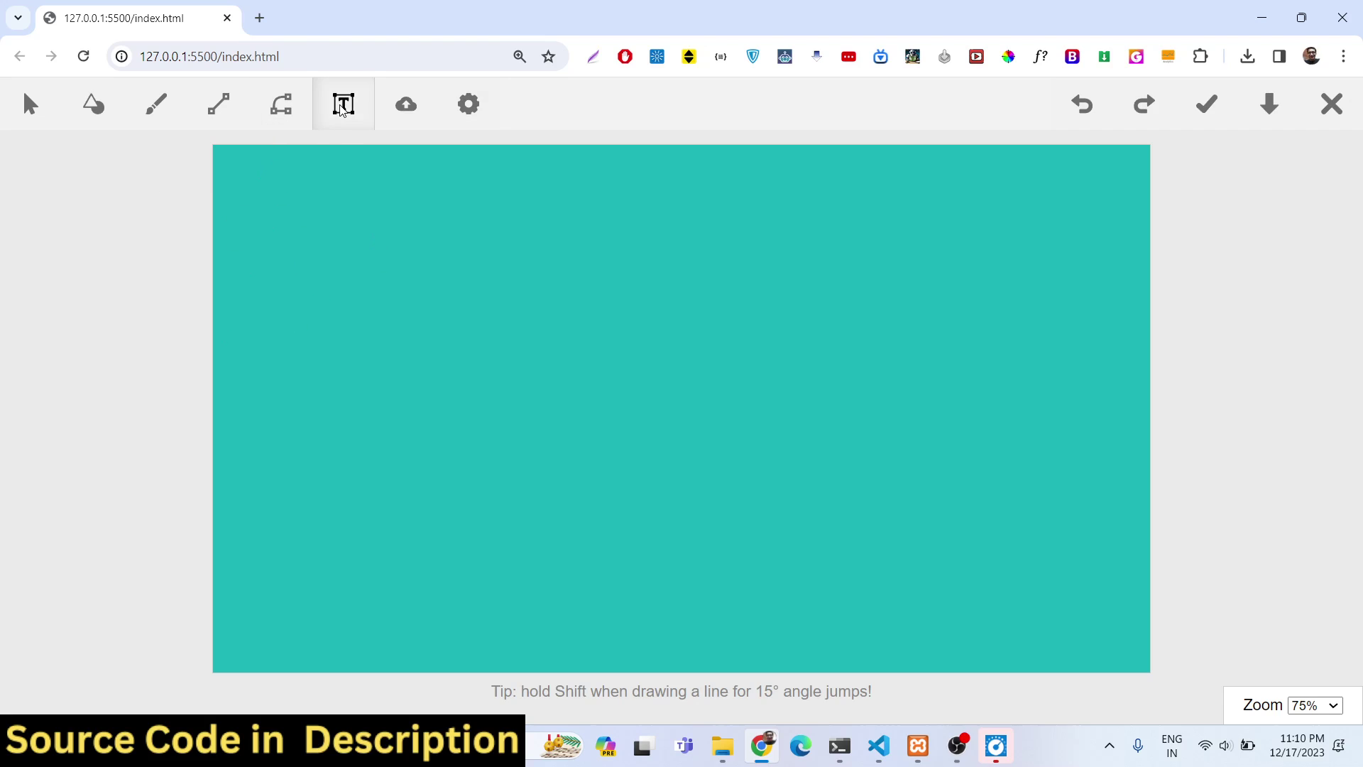
pyautogui.moveTo(395, 239); pyautogui.dragTo(914, 505)
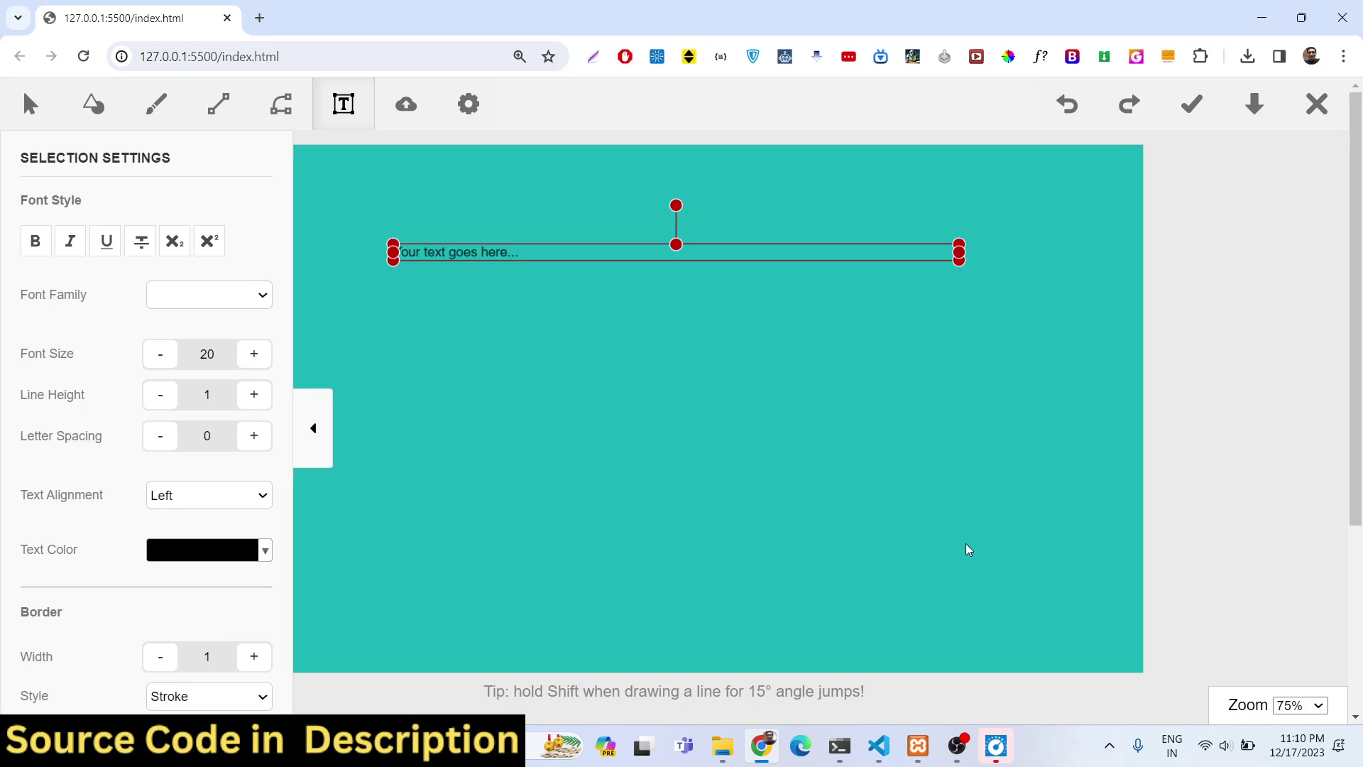
pyautogui.doubleClick(447, 254)
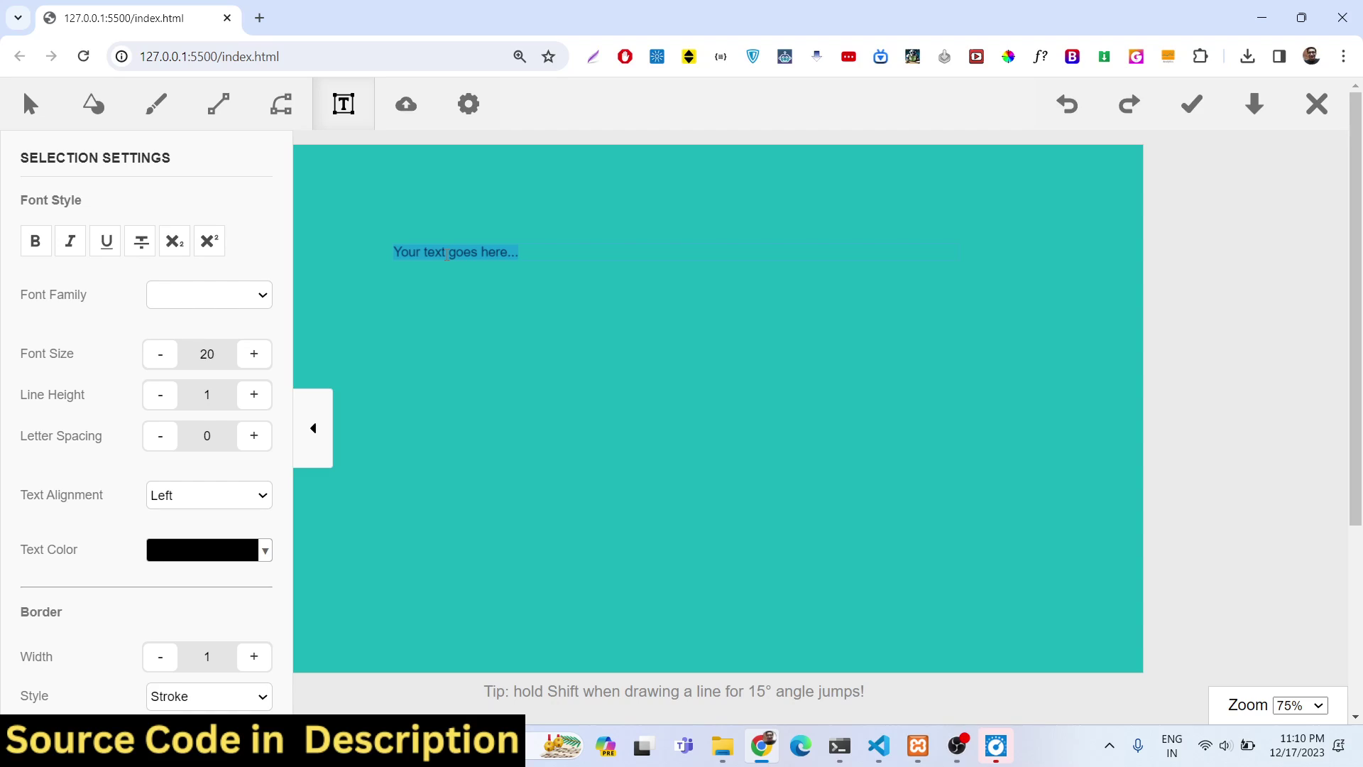
pyautogui.write('NEW ZEAAL')
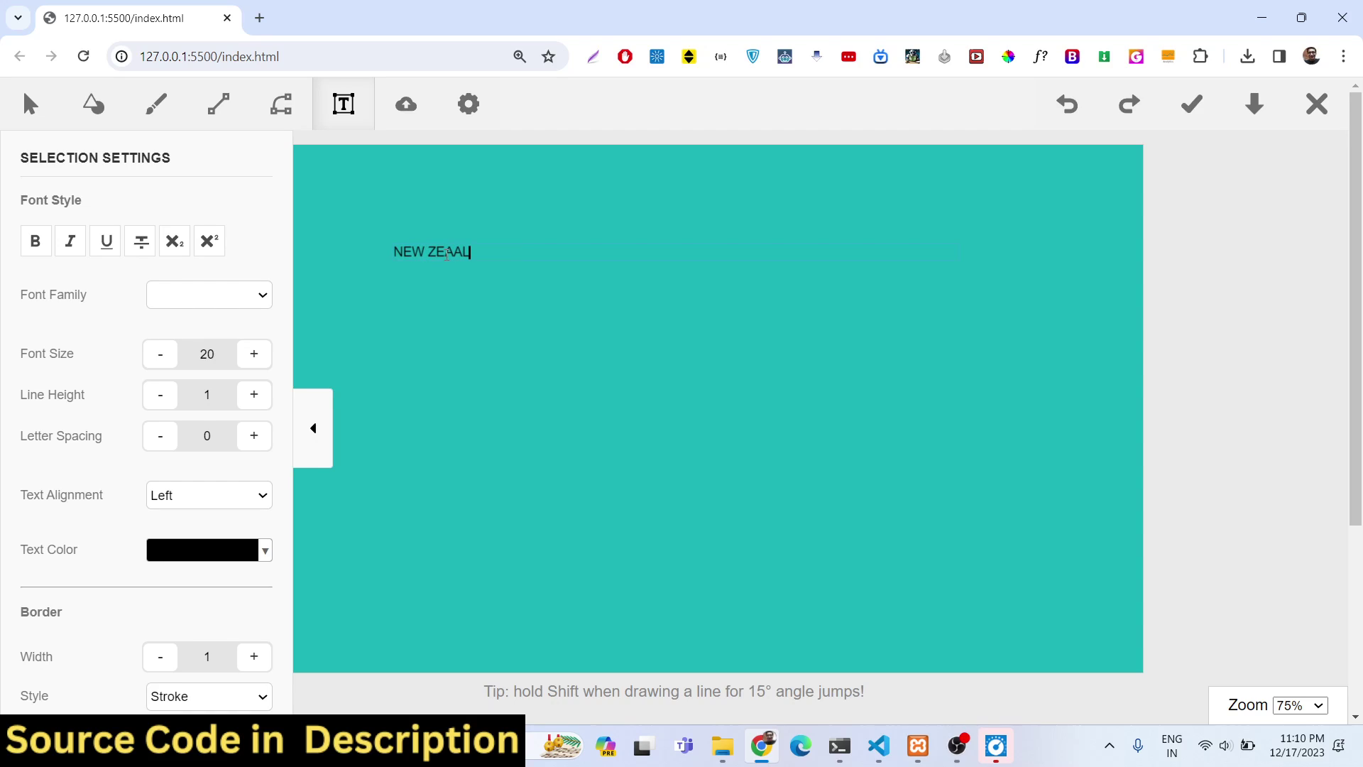
pyautogui.press('BackSpace')
pyautogui.write('LAND')
pyautogui.write(' IS TH')
pyautogui.press('BackSpace')
pyautogui.press('BackSpace')
pyautogui.write('NO.1 Cricke')
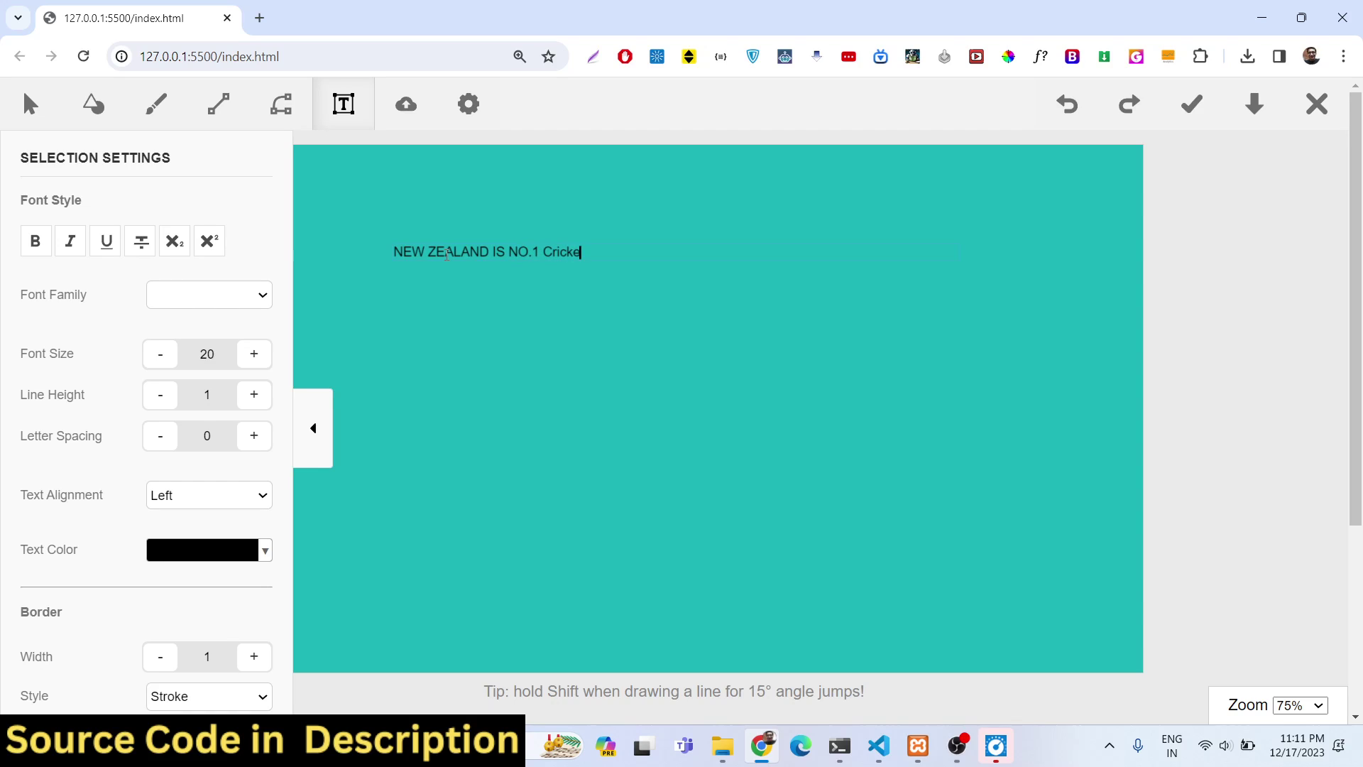
pyautogui.write('t Team')
pyautogui.click(450, 282)
pyautogui.click(426, 270)
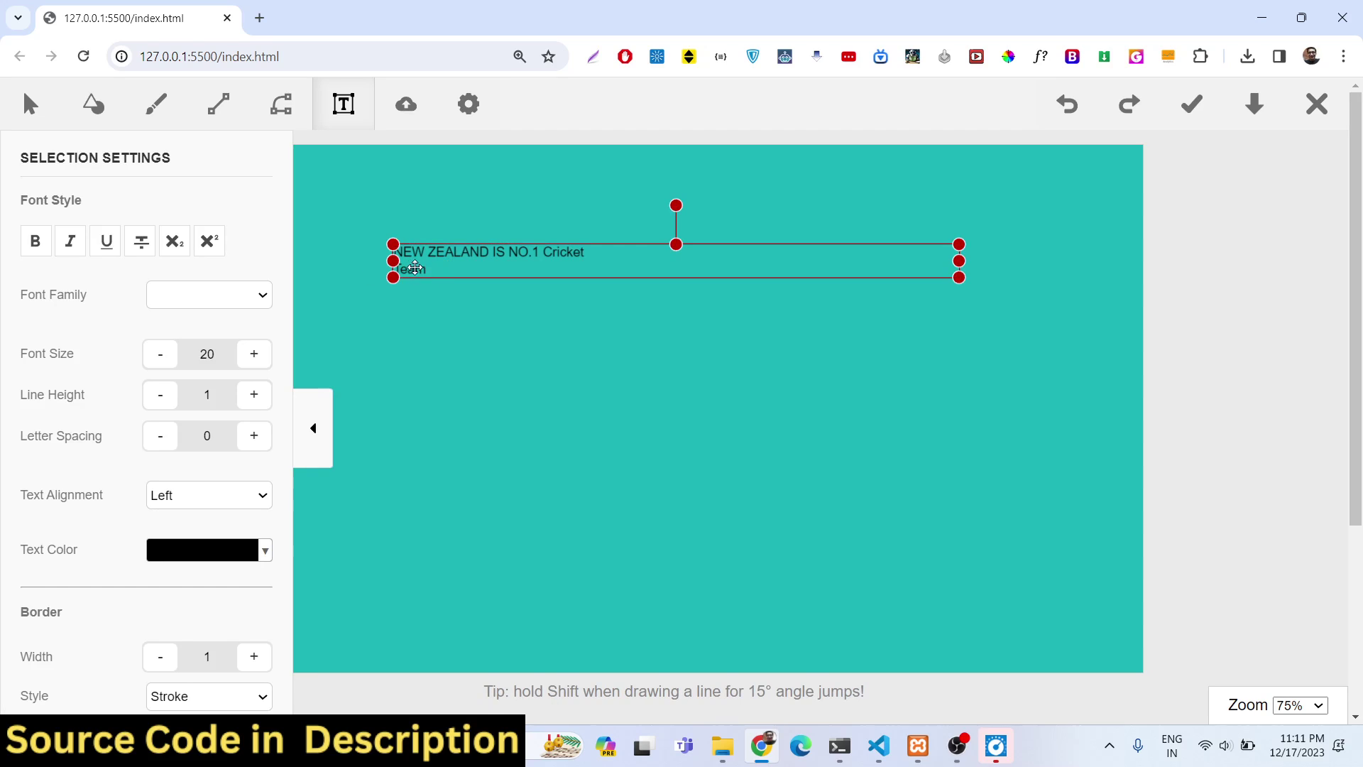
# Step: Try Oswald and Playfair Display for the text, and set the font family of all its words to Comic Sans
pyautogui.click(158, 294)
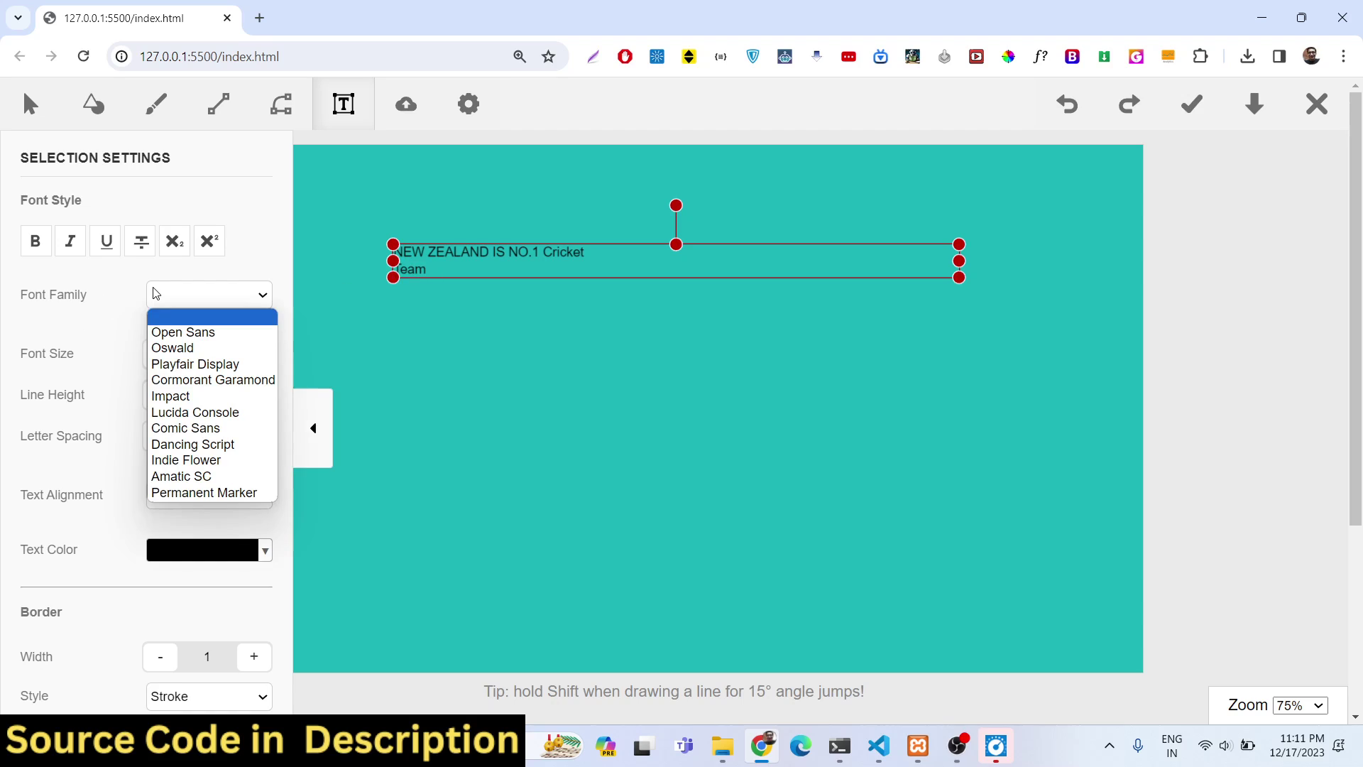
pyautogui.click(189, 345)
pyautogui.click(397, 253)
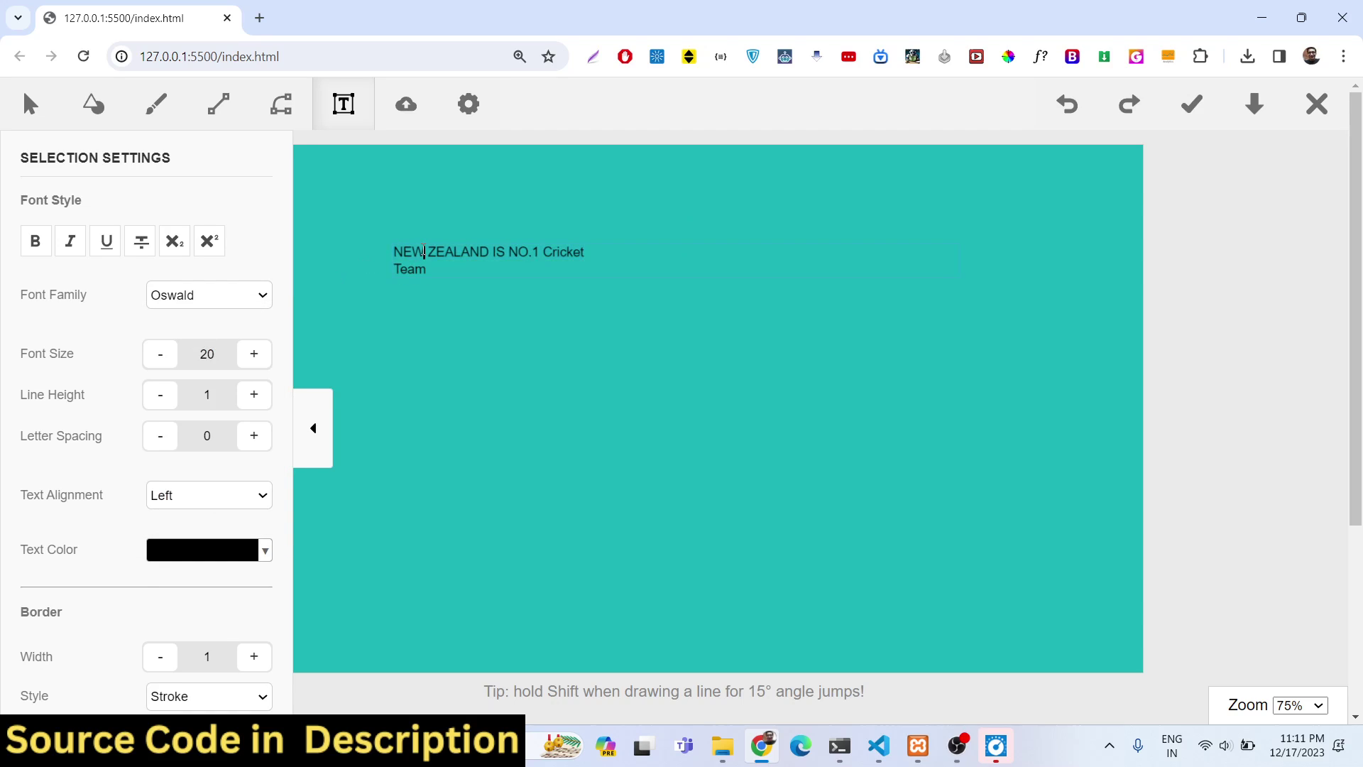
pyautogui.moveTo(421, 270); pyautogui.dragTo(389, 254)
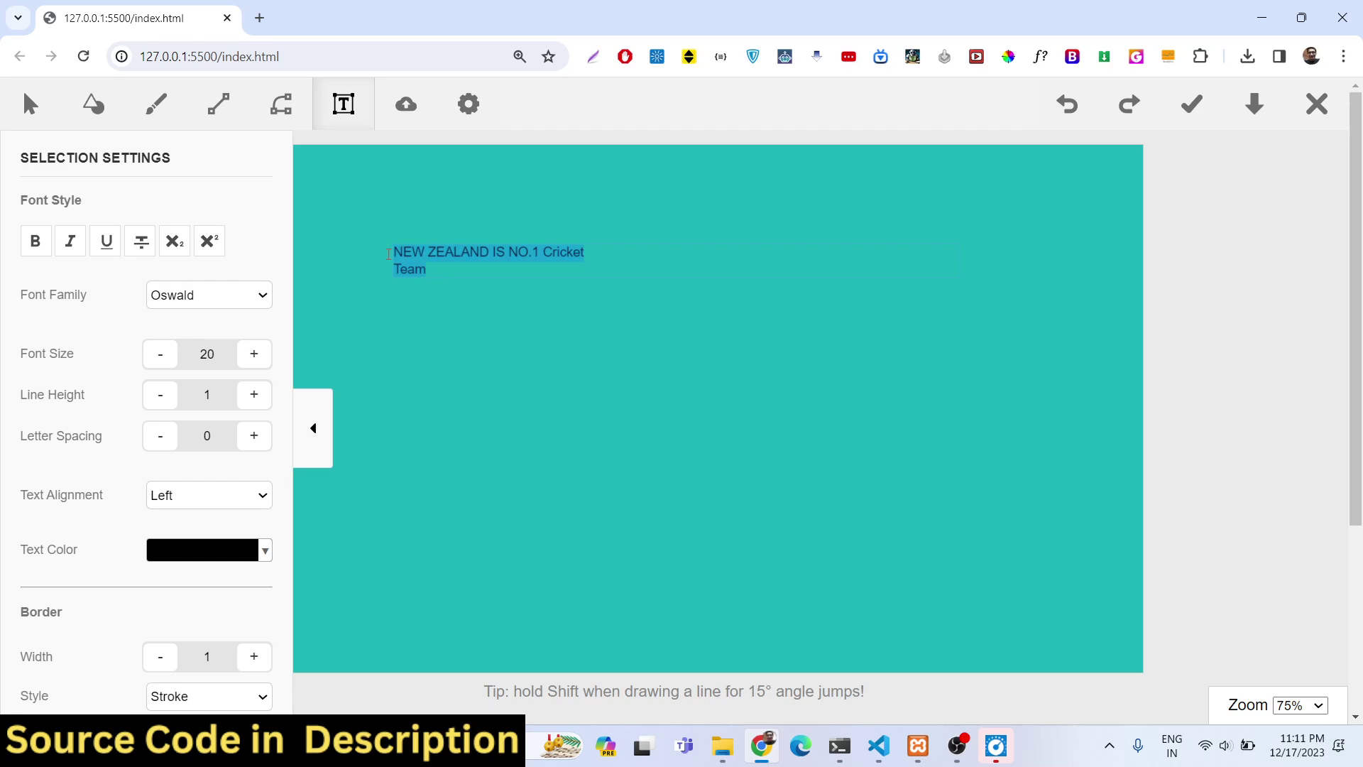
pyautogui.click(225, 295)
pyautogui.click(215, 365)
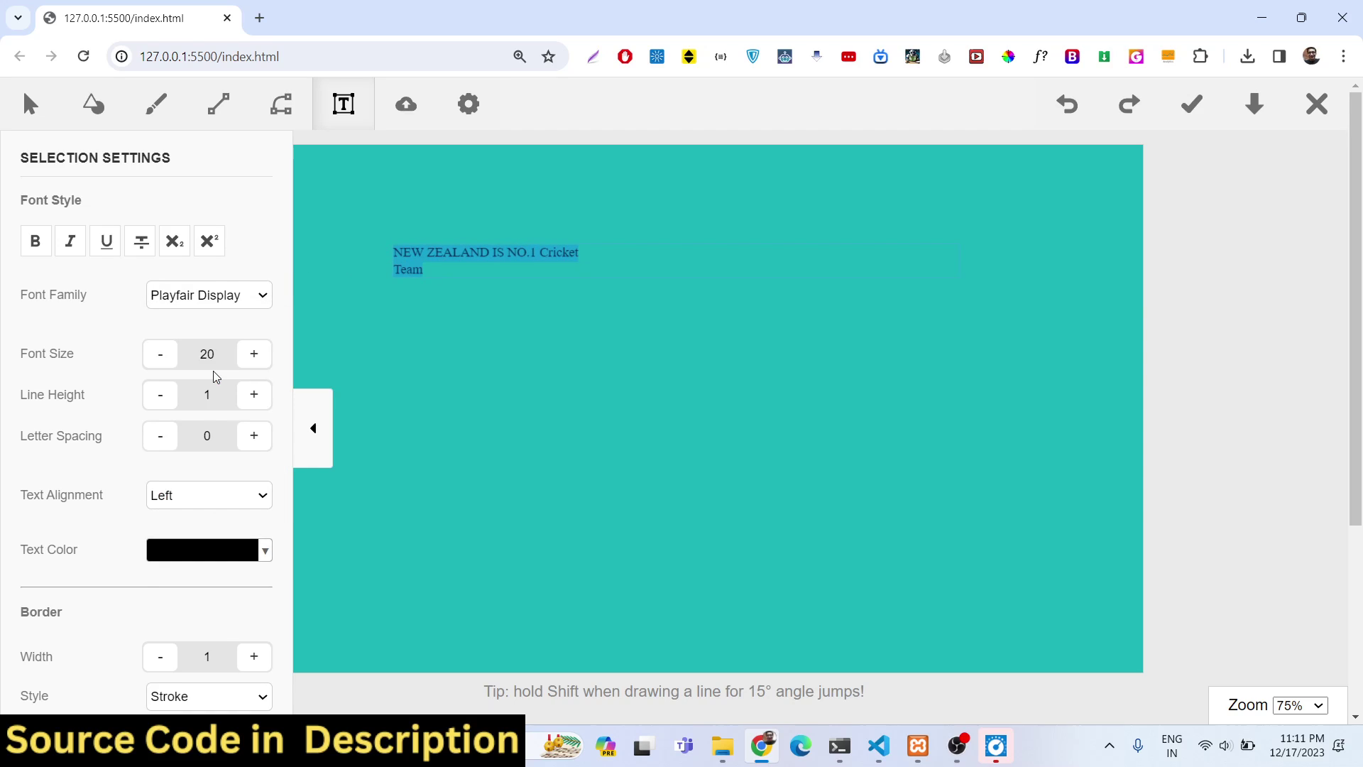
pyautogui.click(217, 301)
pyautogui.click(222, 425)
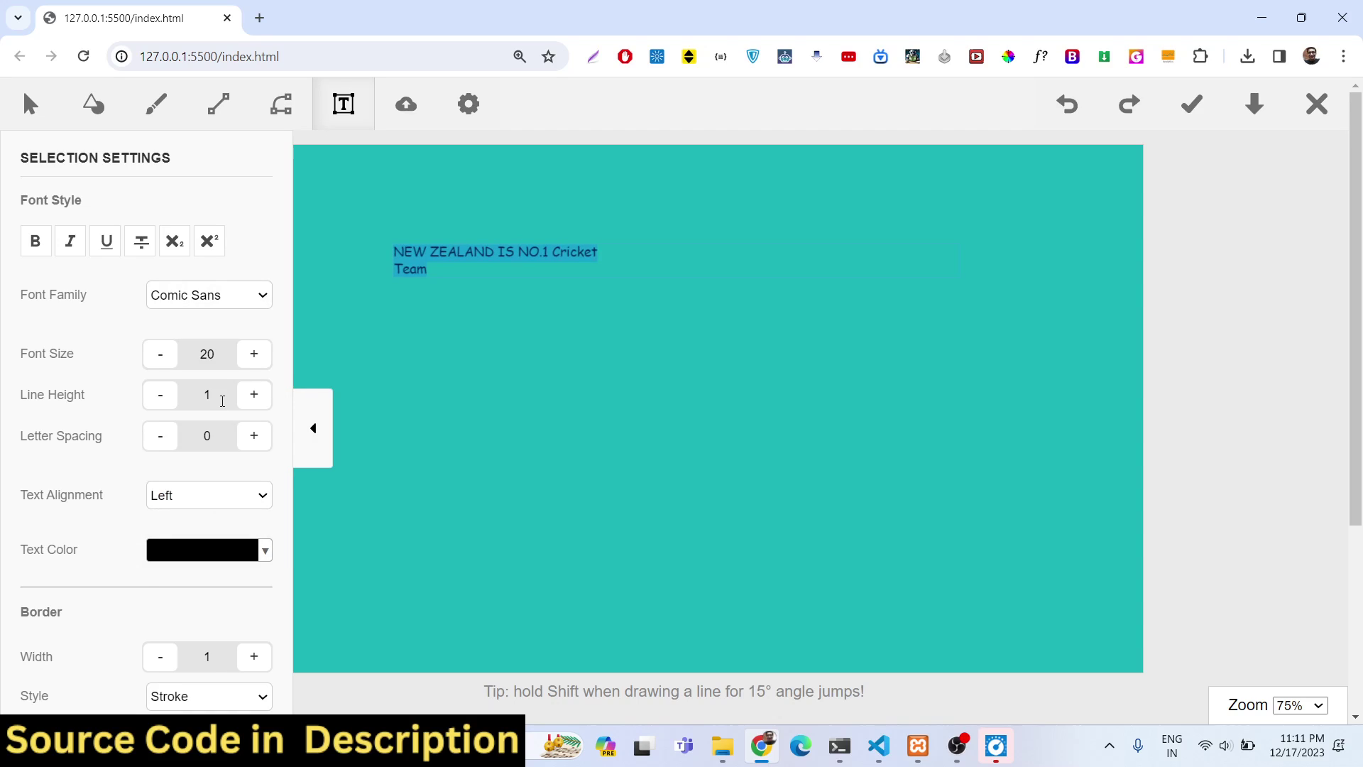
# Step: Increase the font size of the selected text to 79
pyautogui.click(255, 355)
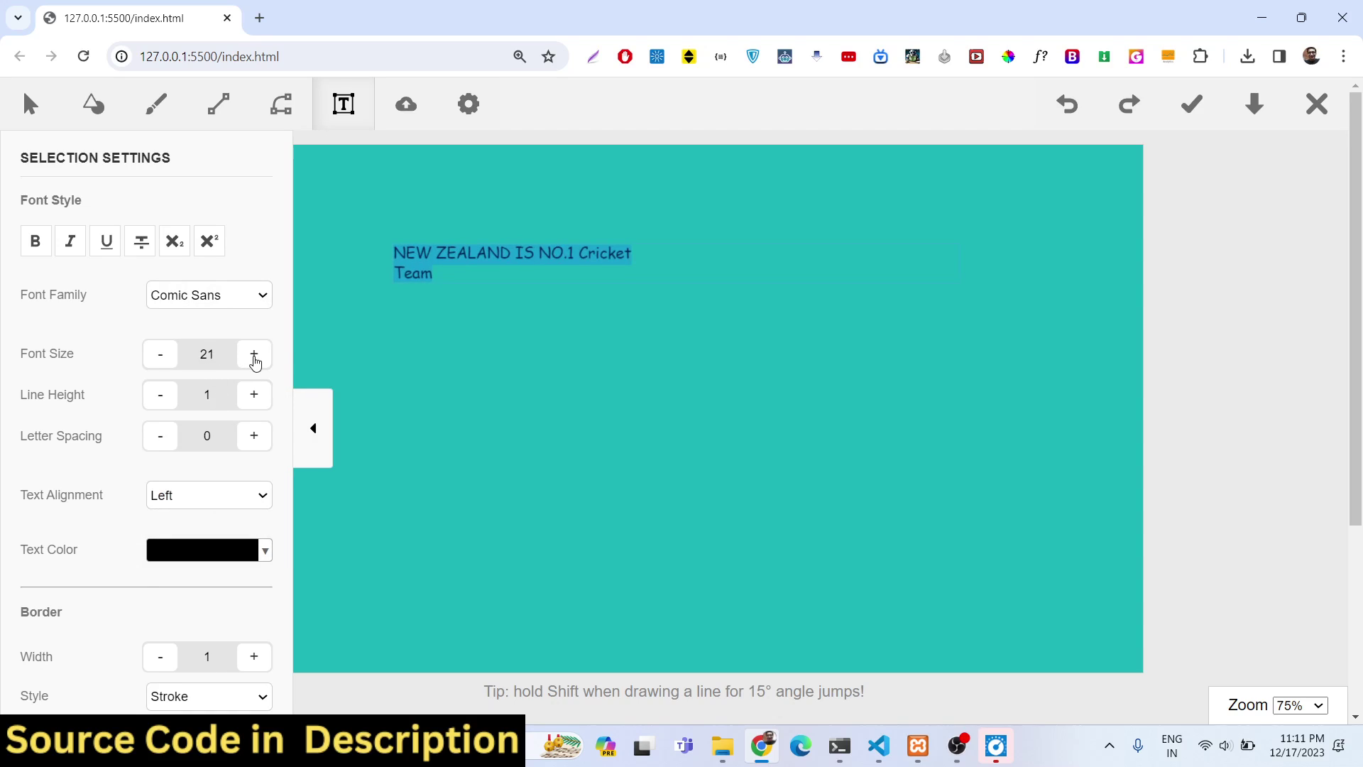
pyautogui.click(255, 355)
pyautogui.click(255, 355)
pyautogui.click(255, 355)
pyautogui.click(254, 356)
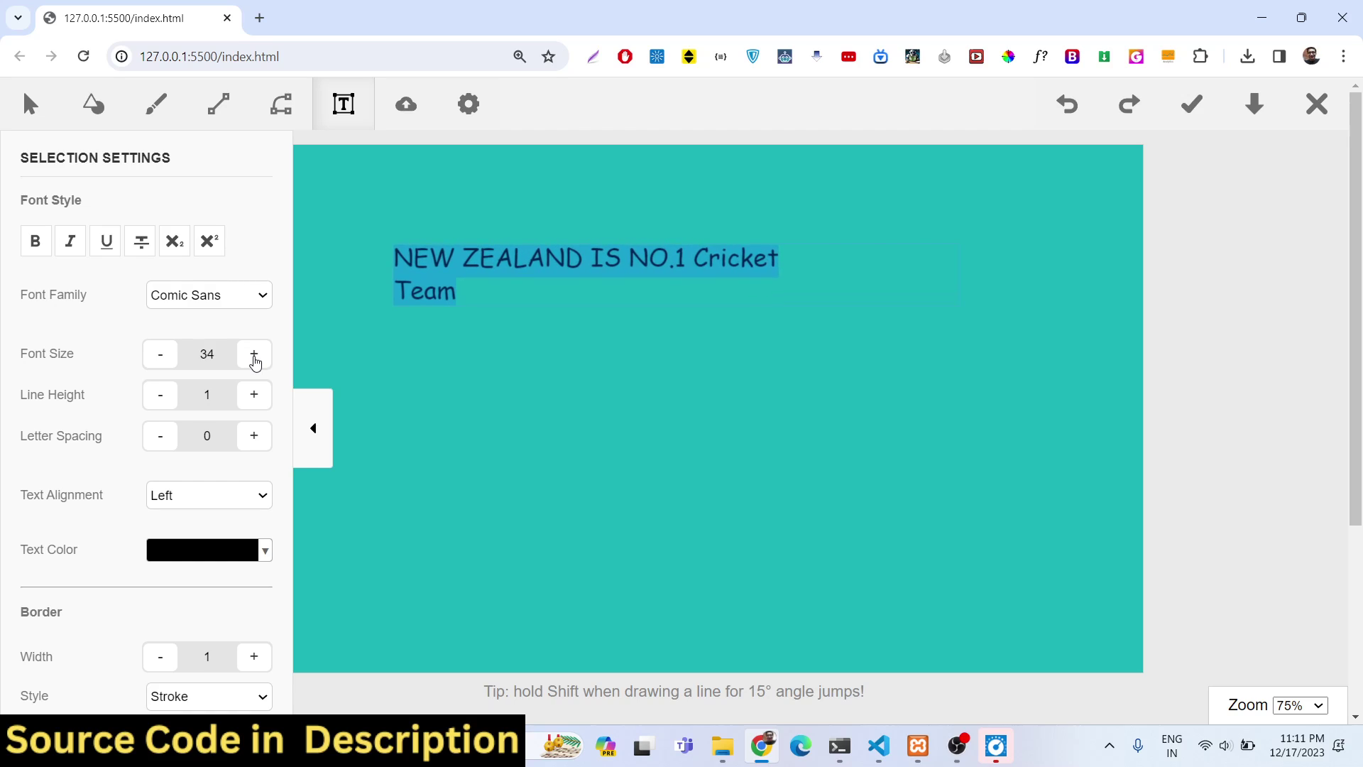
pyautogui.click(254, 357)
pyautogui.click(254, 356)
pyautogui.click(254, 357)
pyautogui.click(254, 357)
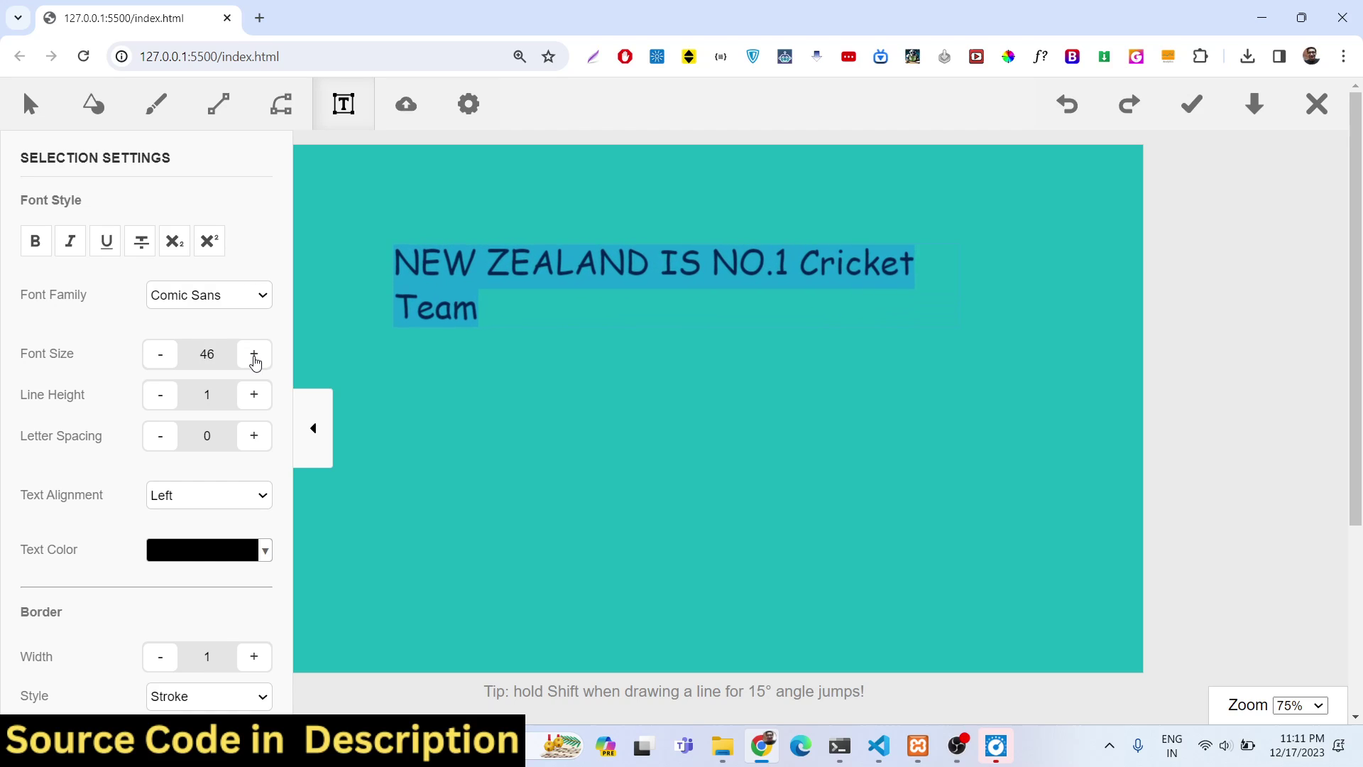
pyautogui.click(254, 356)
pyautogui.click(254, 357)
pyautogui.click(254, 357)
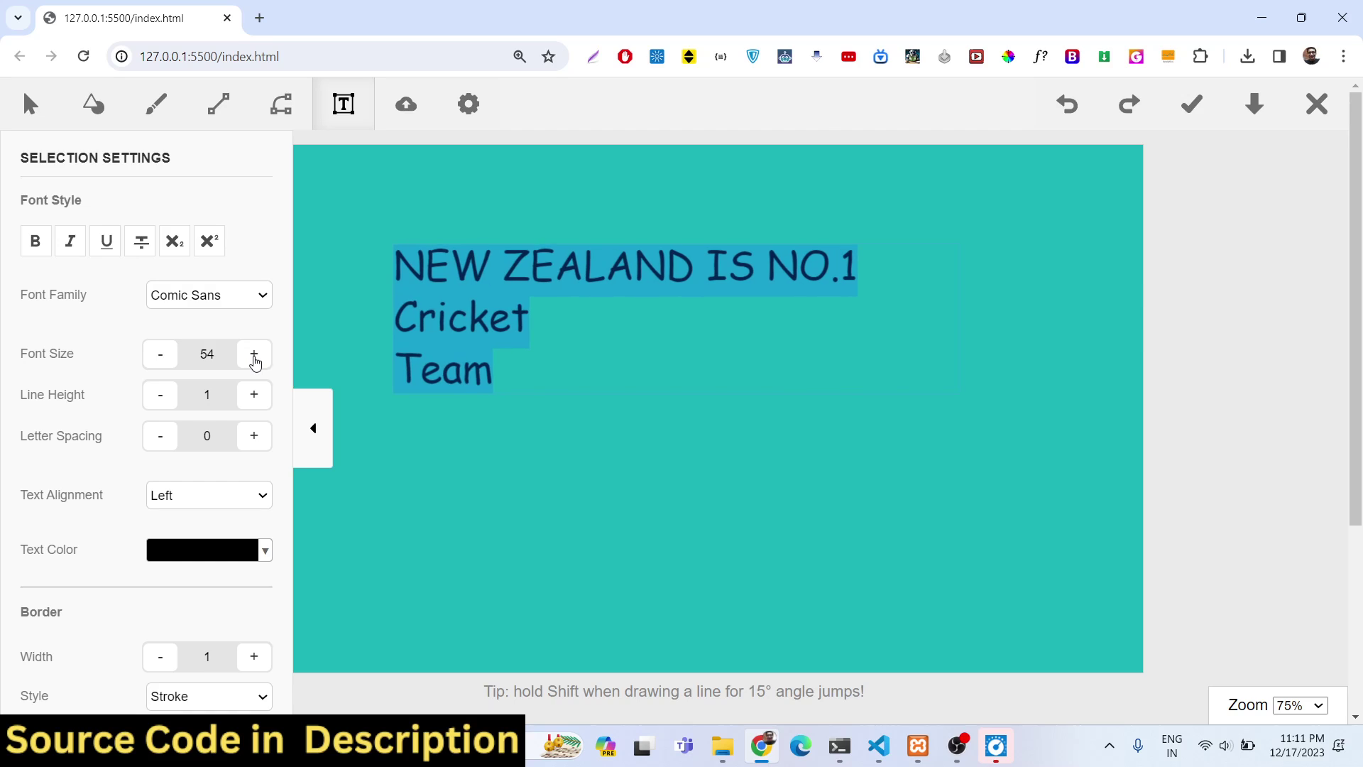
pyautogui.click(254, 356)
pyautogui.click(254, 357)
pyautogui.click(254, 357)
pyautogui.click(254, 356)
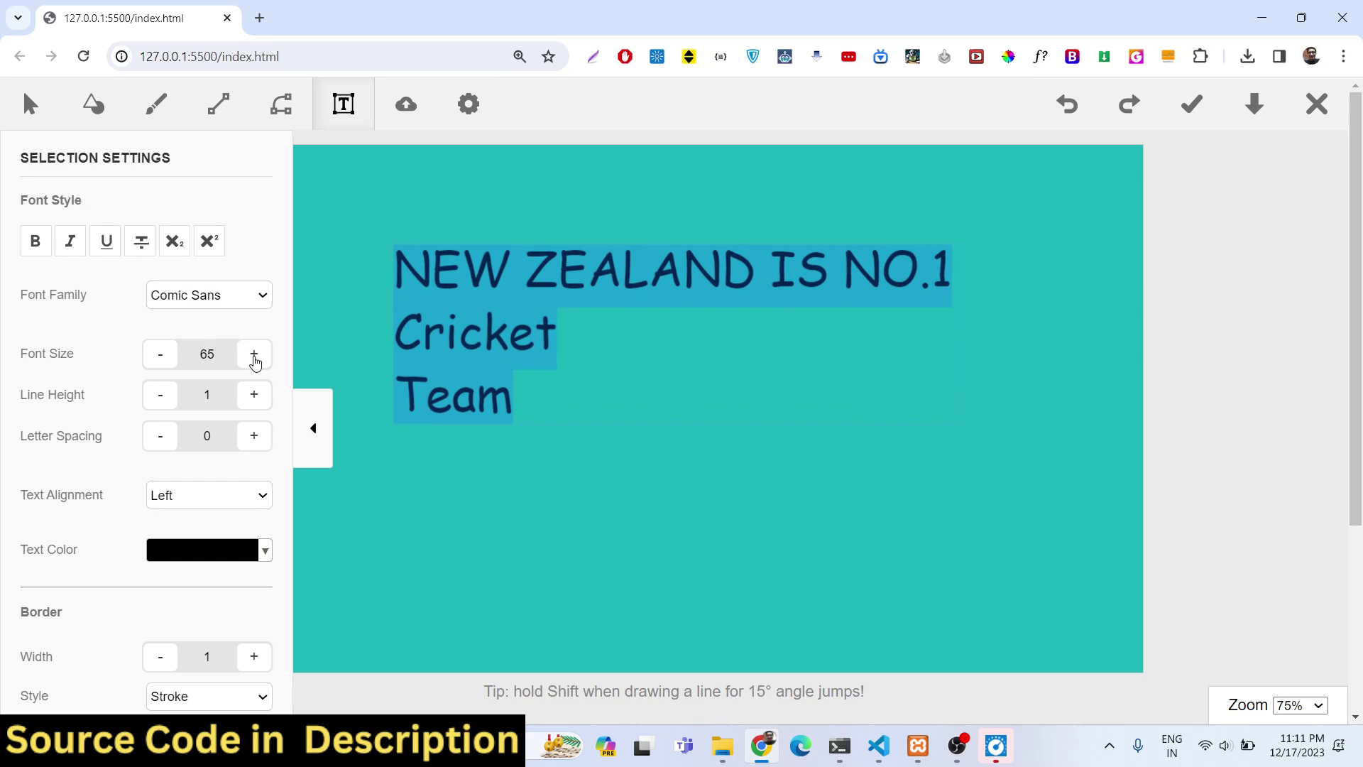
pyautogui.click(255, 356)
pyautogui.click(254, 357)
pyautogui.click(255, 356)
pyautogui.click(254, 356)
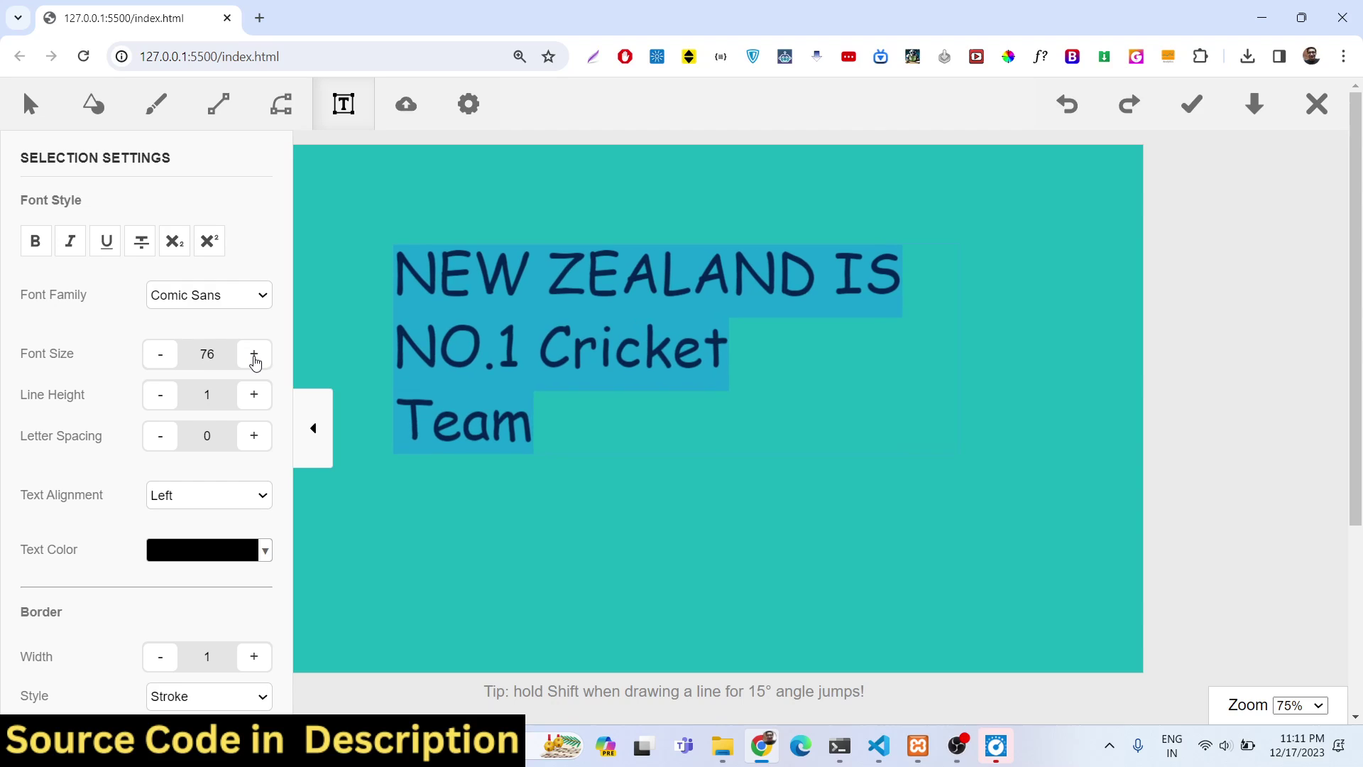
pyautogui.click(254, 356)
# Step: Set the text's line height to 10 and its letter spacing to 500, and leave text editing
pyautogui.click(254, 395)
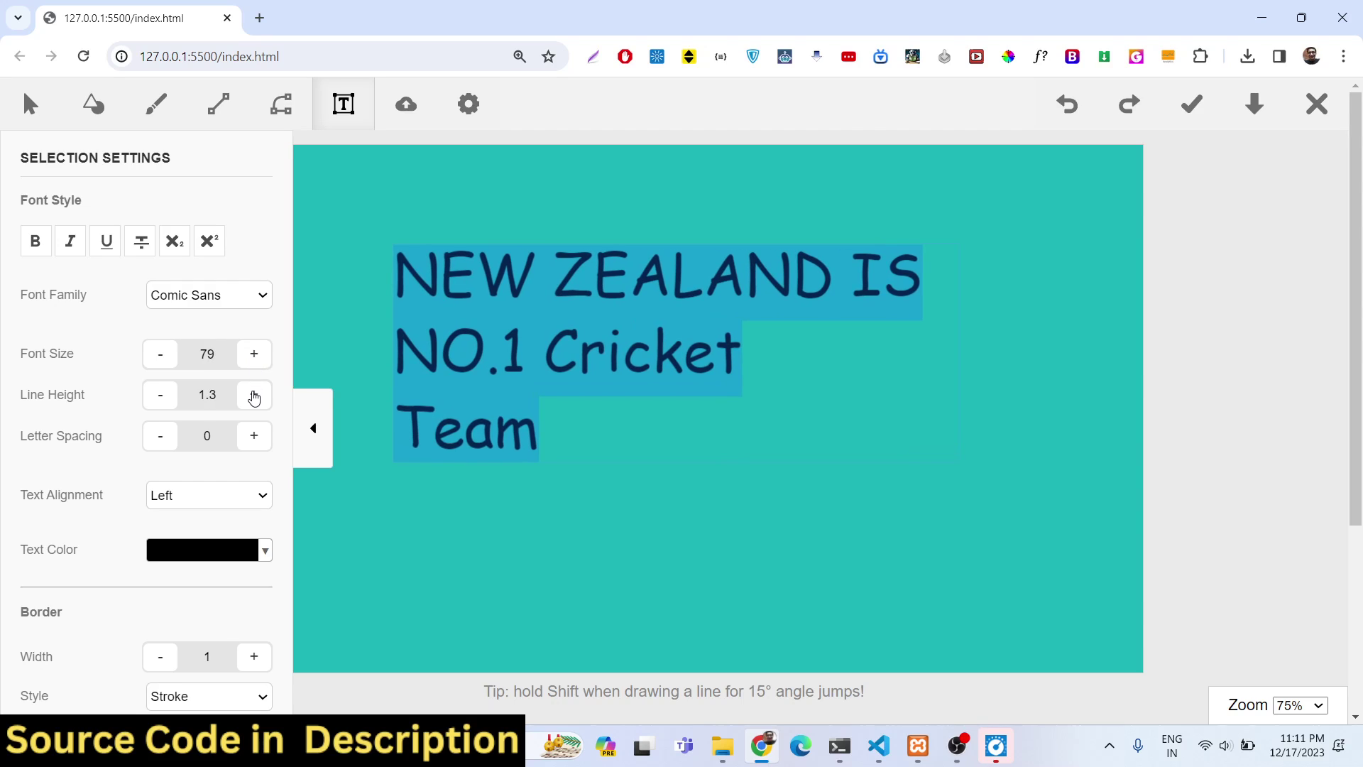
pyautogui.doubleClick(215, 394)
pyautogui.click(216, 394)
pyautogui.press('BackSpace')
pyautogui.write('0')
pyautogui.click(248, 444)
pyautogui.click(249, 445)
pyautogui.click(249, 444)
pyautogui.click(602, 472)
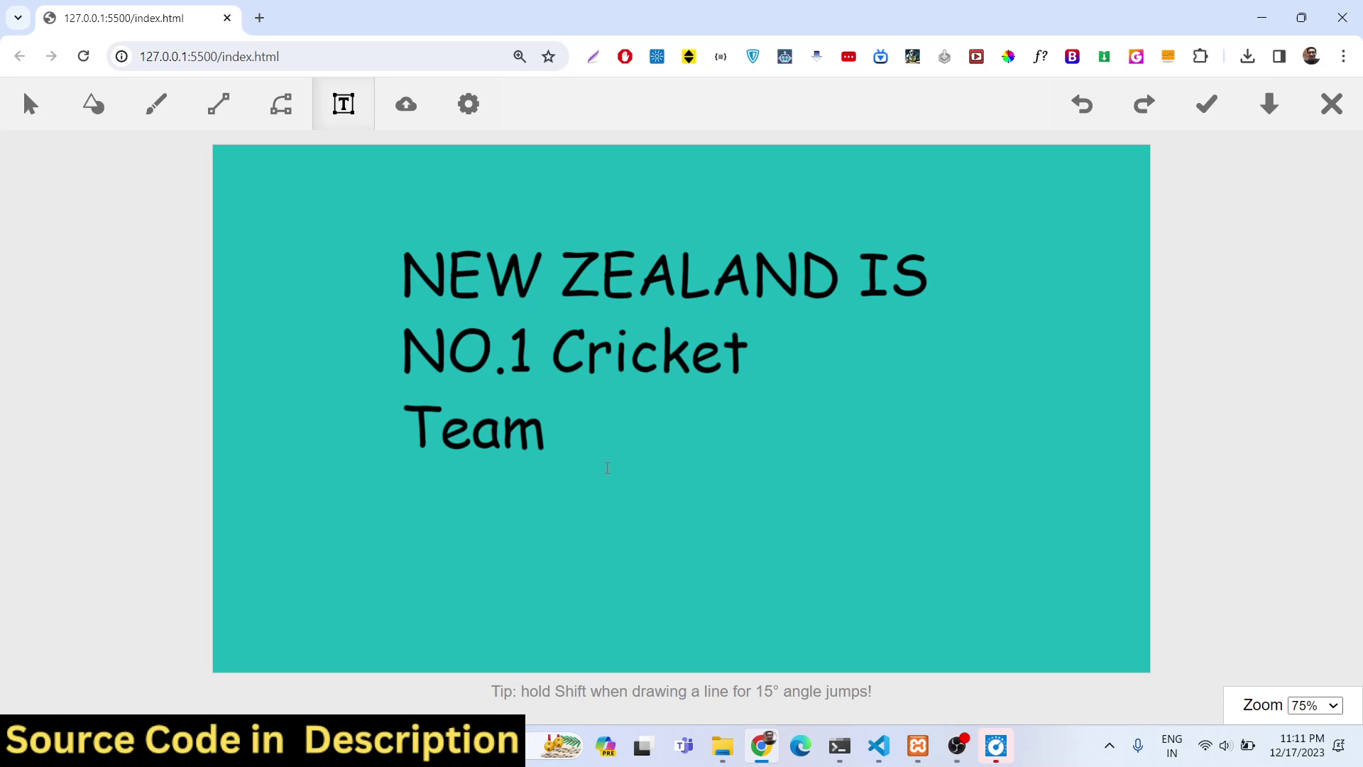
# Step: Reselect all the words in the text box and raise their line height to 10.2
pyautogui.click(584, 426)
pyautogui.click(547, 431)
pyautogui.moveTo(547, 431); pyautogui.dragTo(414, 312)
pyautogui.click(253, 396)
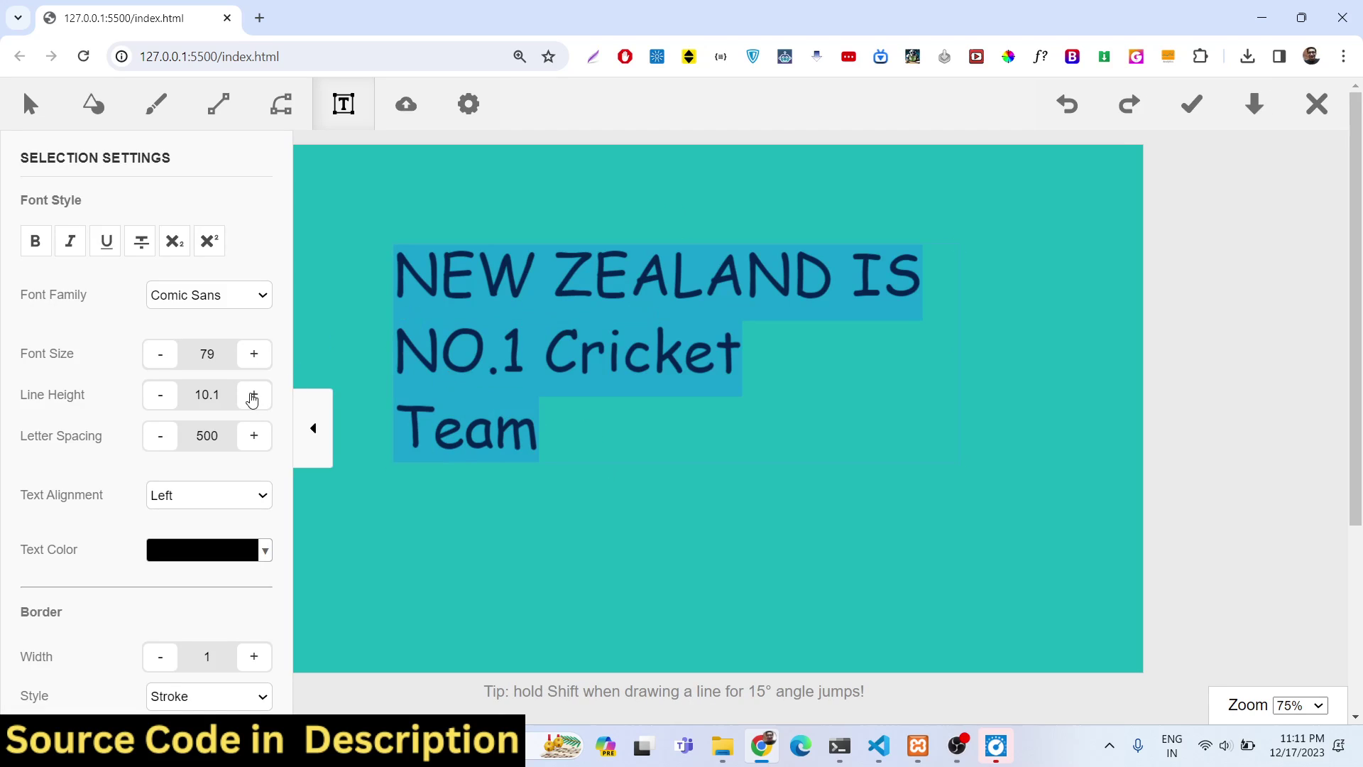
# Step: Try Right alignment on the selected text, and set its text alignment to Center
pyautogui.click(179, 491)
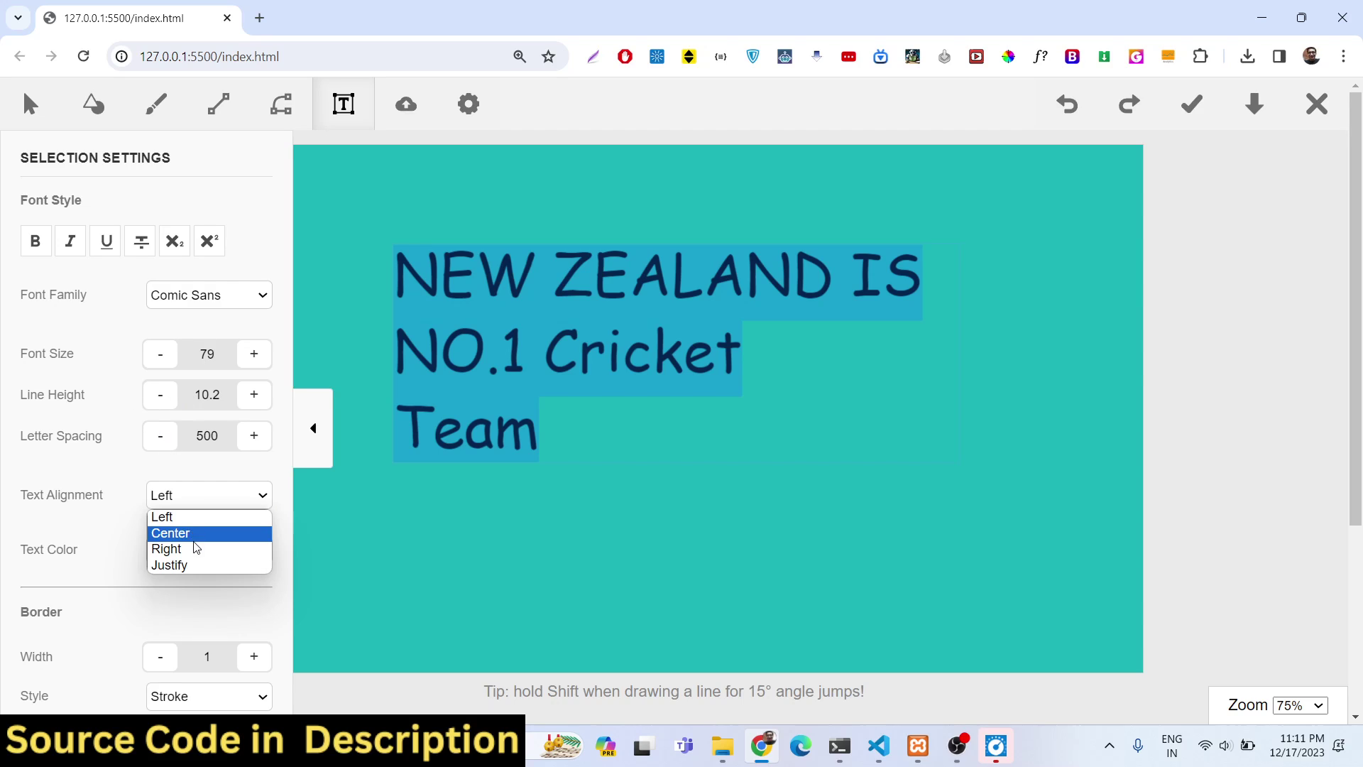
pyautogui.click(196, 548)
pyautogui.click(198, 495)
pyautogui.click(193, 526)
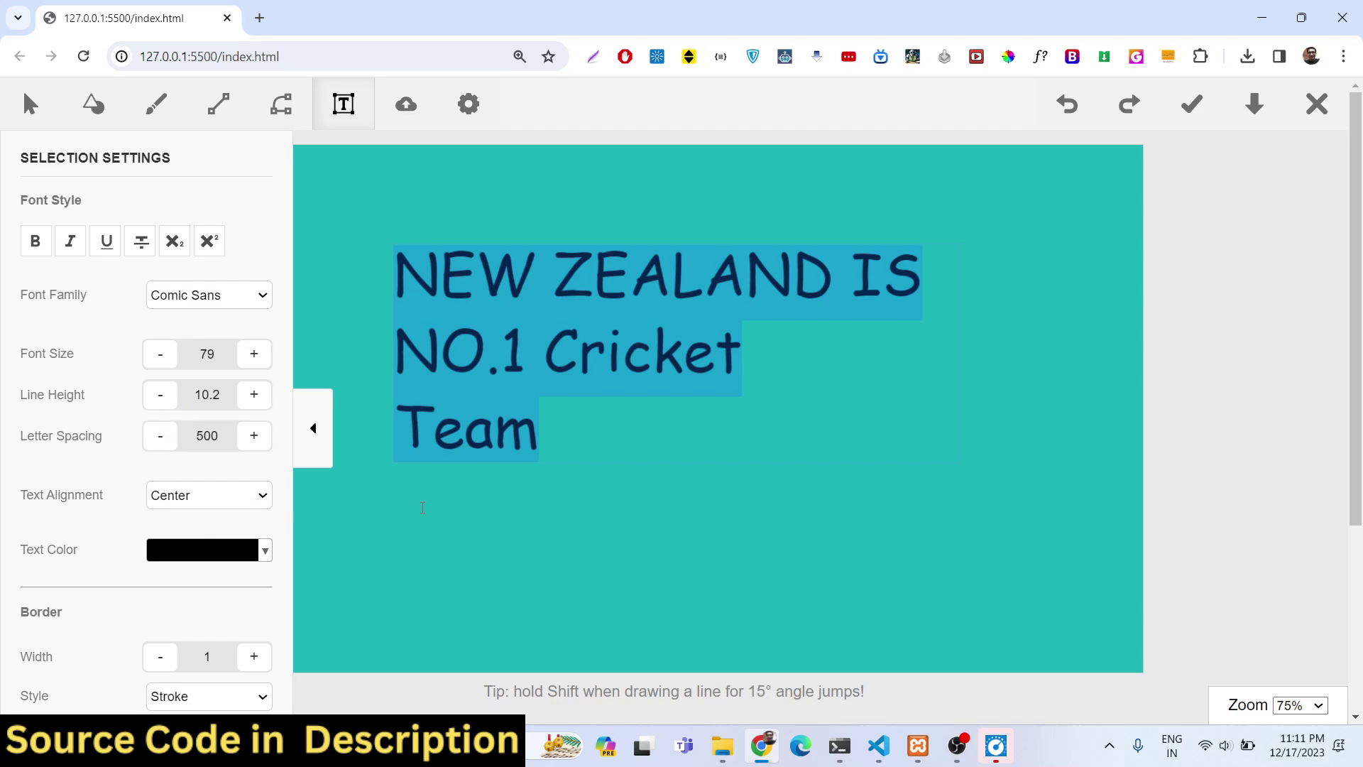
# Step: Reselect all the words in the text box and change their text color to red
pyautogui.click(534, 497)
pyautogui.click(540, 455)
pyautogui.click(545, 439)
pyautogui.moveTo(546, 439); pyautogui.dragTo(406, 270)
pyautogui.click(198, 497)
pyautogui.click(196, 547)
pyautogui.click(201, 554)
pyautogui.click(448, 378)
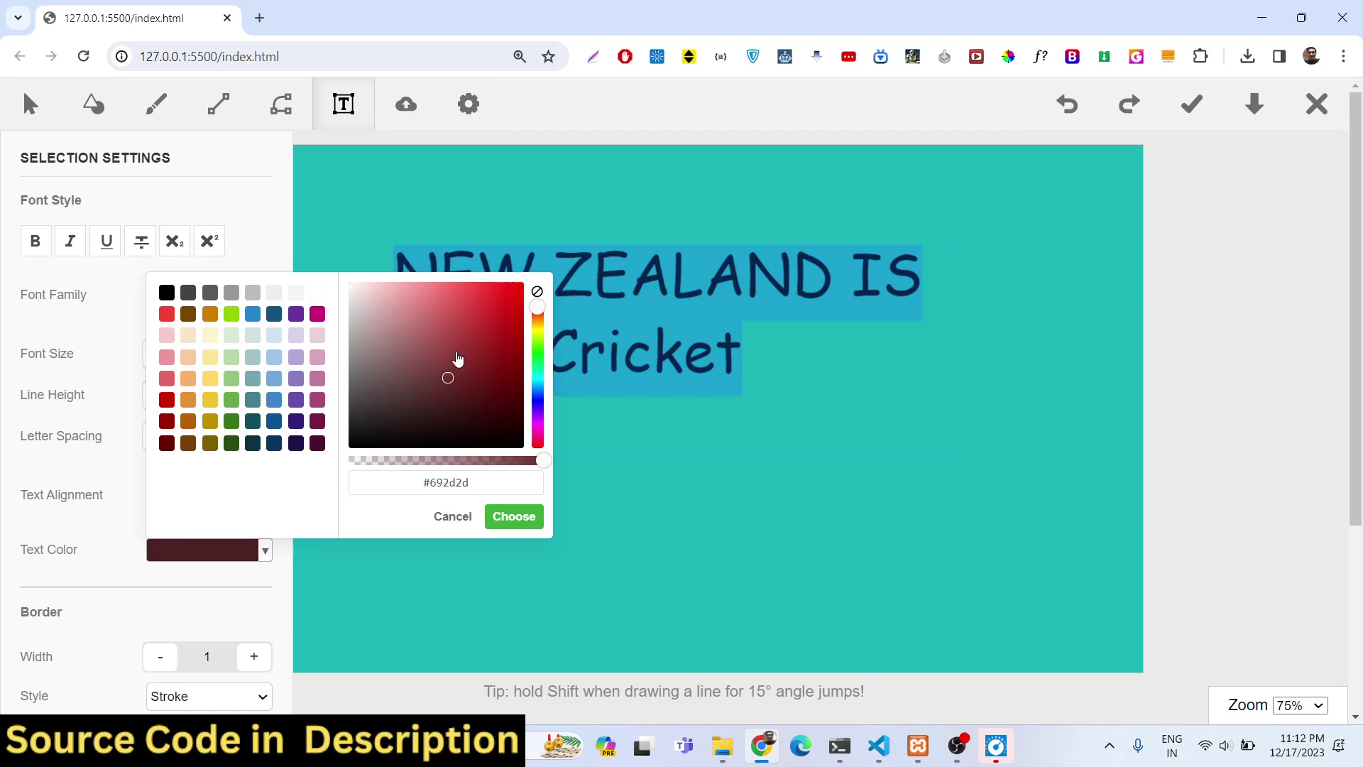
pyautogui.click(475, 330)
pyautogui.click(636, 461)
pyautogui.click(627, 417)
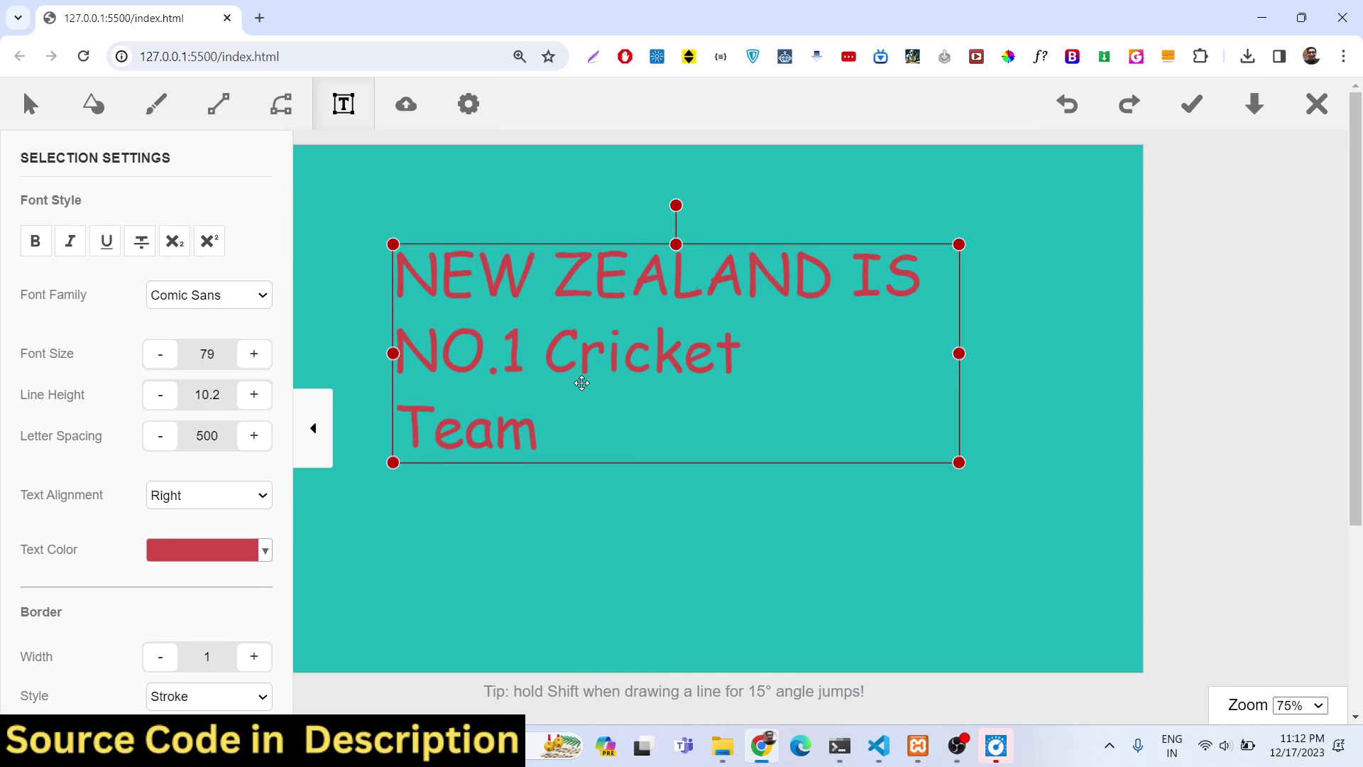
# Step: Try to change the text box's text color to a turquoise shade, and deselect the text box
pyautogui.click(201, 551)
pyautogui.click(451, 318)
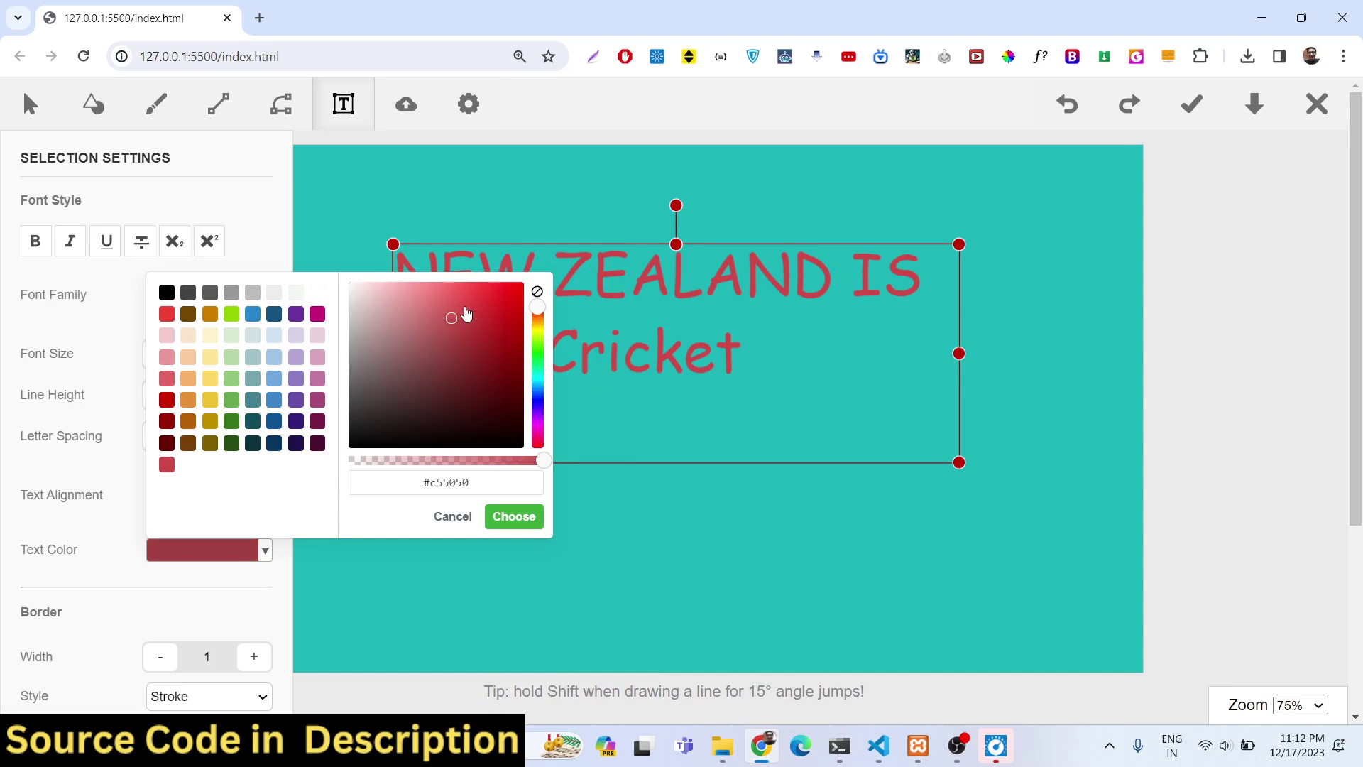
pyautogui.moveTo(466, 315); pyautogui.dragTo(507, 343)
pyautogui.moveTo(538, 398)
pyautogui.mouseDown()
pyautogui.moveTo(545, 385)
pyautogui.moveTo(516, 365)
pyautogui.mouseUp()
pyautogui.click(511, 326)
pyautogui.click(626, 494)
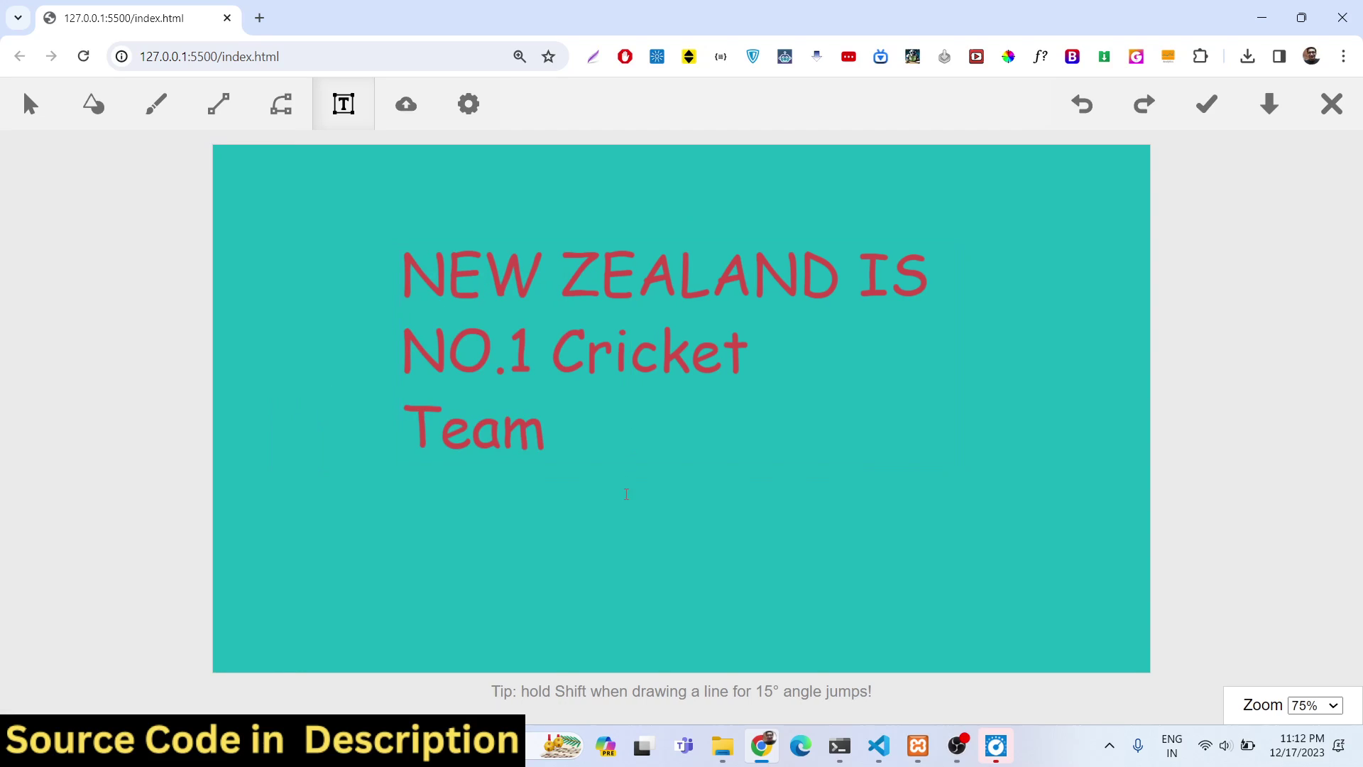
# Step: Select all the words in the text box and set their text color to black
pyautogui.click(563, 424)
pyautogui.click(559, 427)
pyautogui.moveTo(558, 427); pyautogui.dragTo(403, 269)
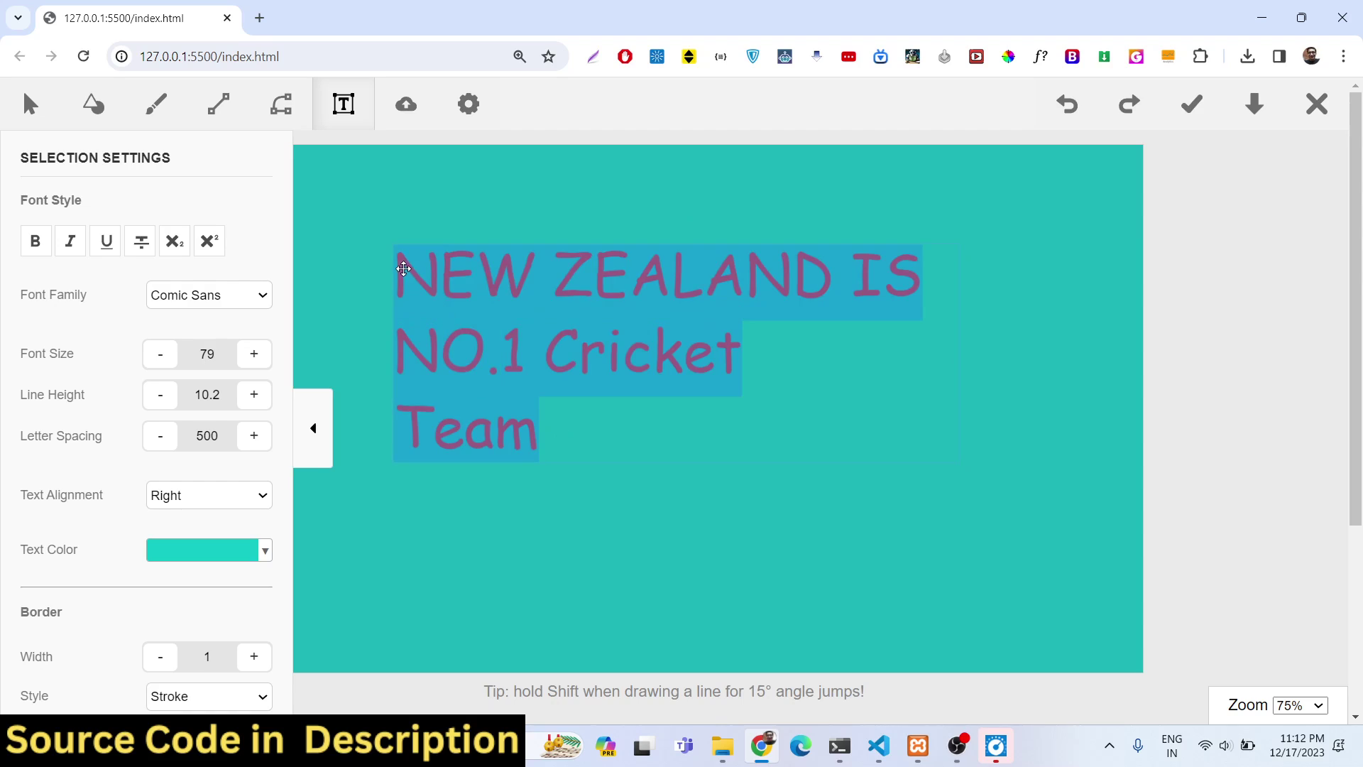
pyautogui.click(191, 552)
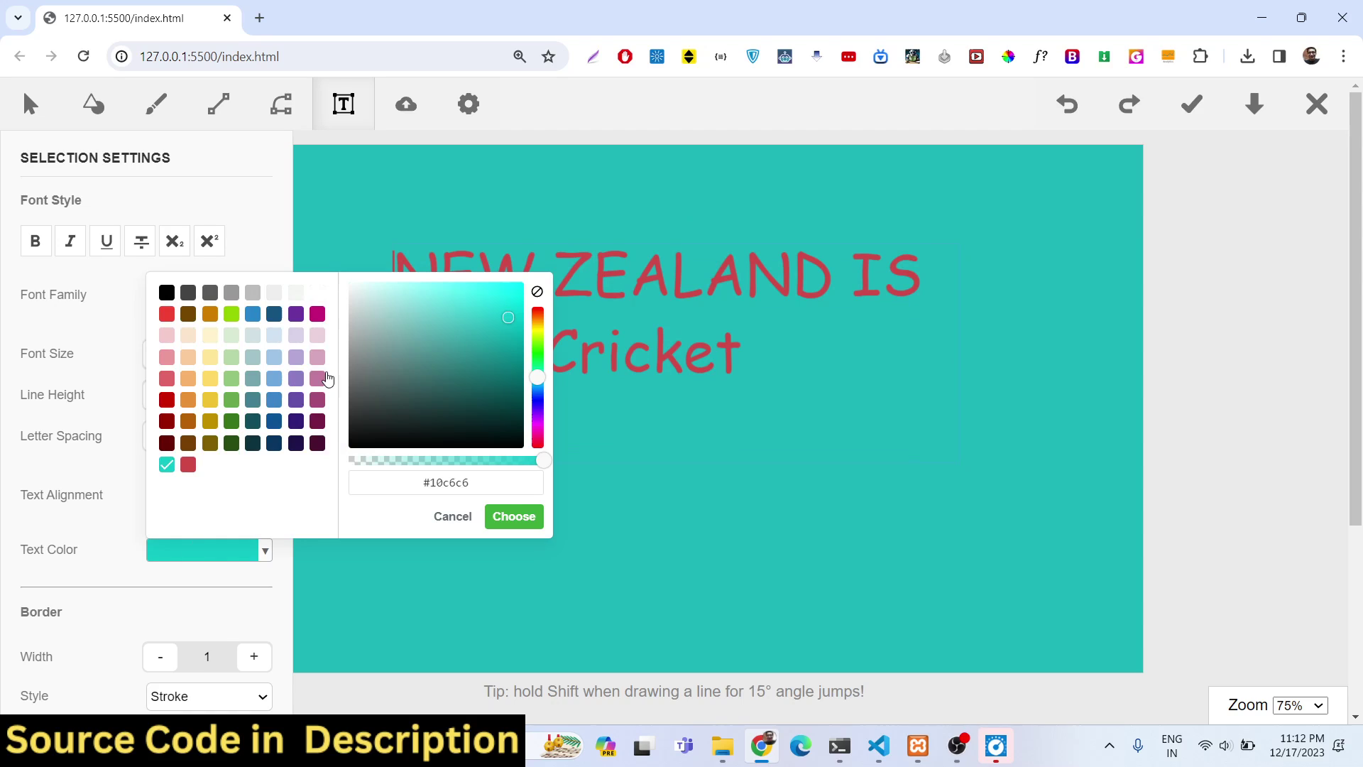
pyautogui.click(167, 292)
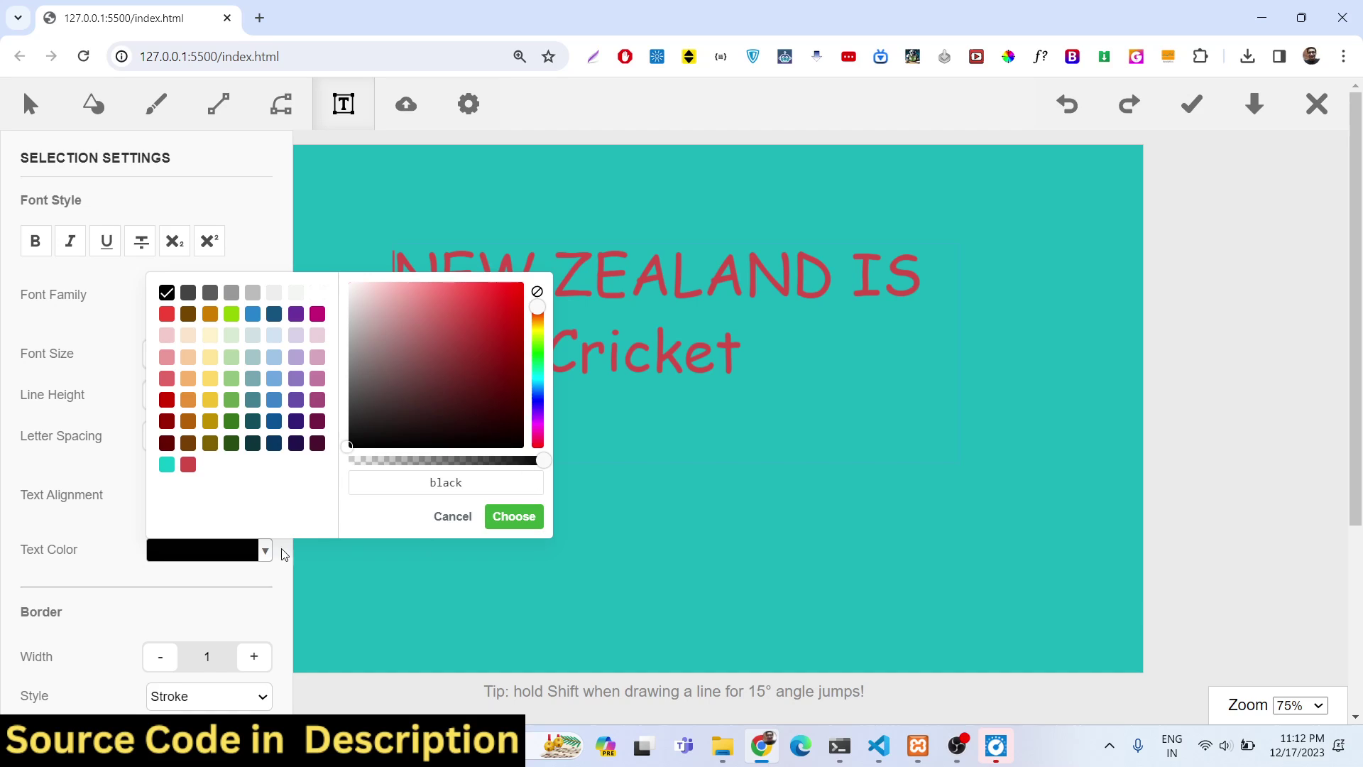
pyautogui.click(761, 511)
pyautogui.click(723, 448)
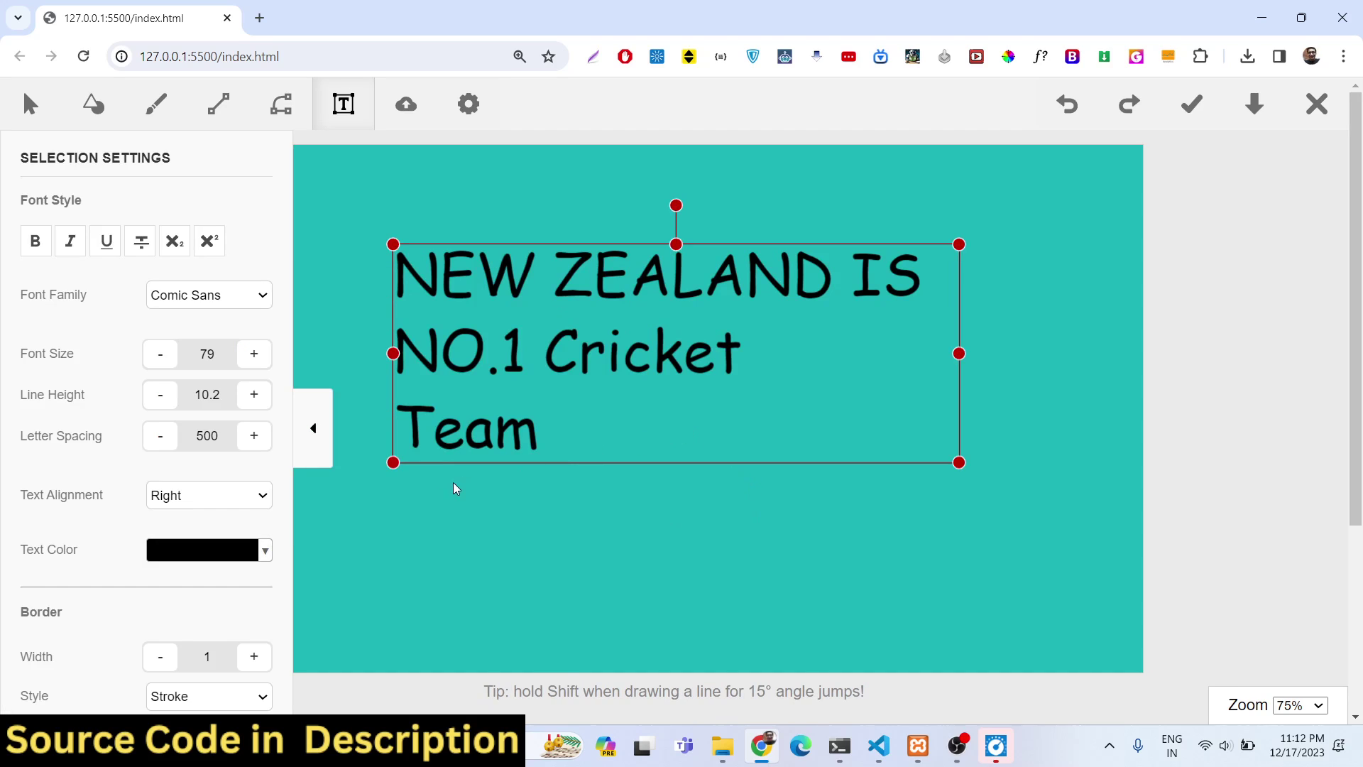
# Step: Increase the border width of the text box to 29
pyautogui.scroll(-3, 171, 615)
pyautogui.scroll(1, 209, 462)
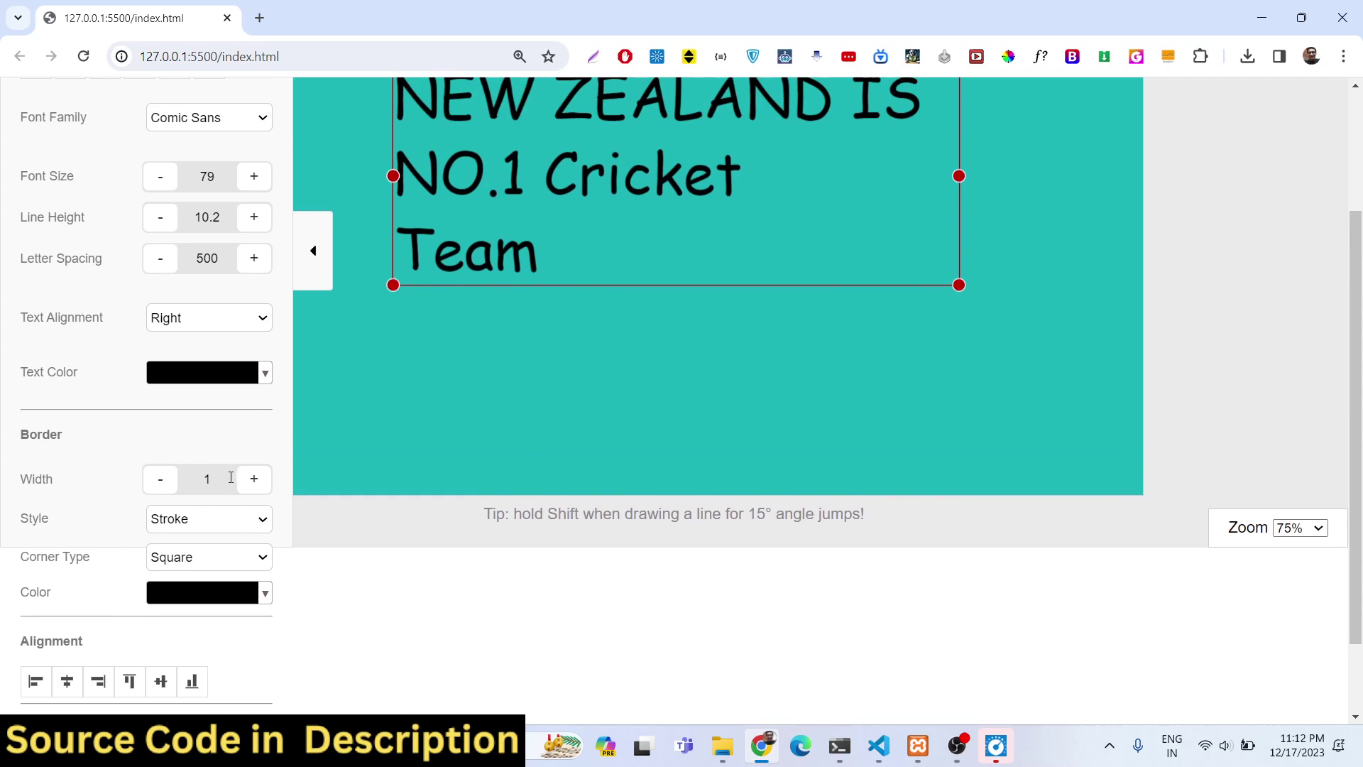
pyautogui.click(257, 488)
pyautogui.click(257, 488)
pyautogui.click(257, 488)
pyautogui.click(257, 488)
pyautogui.click(429, 385)
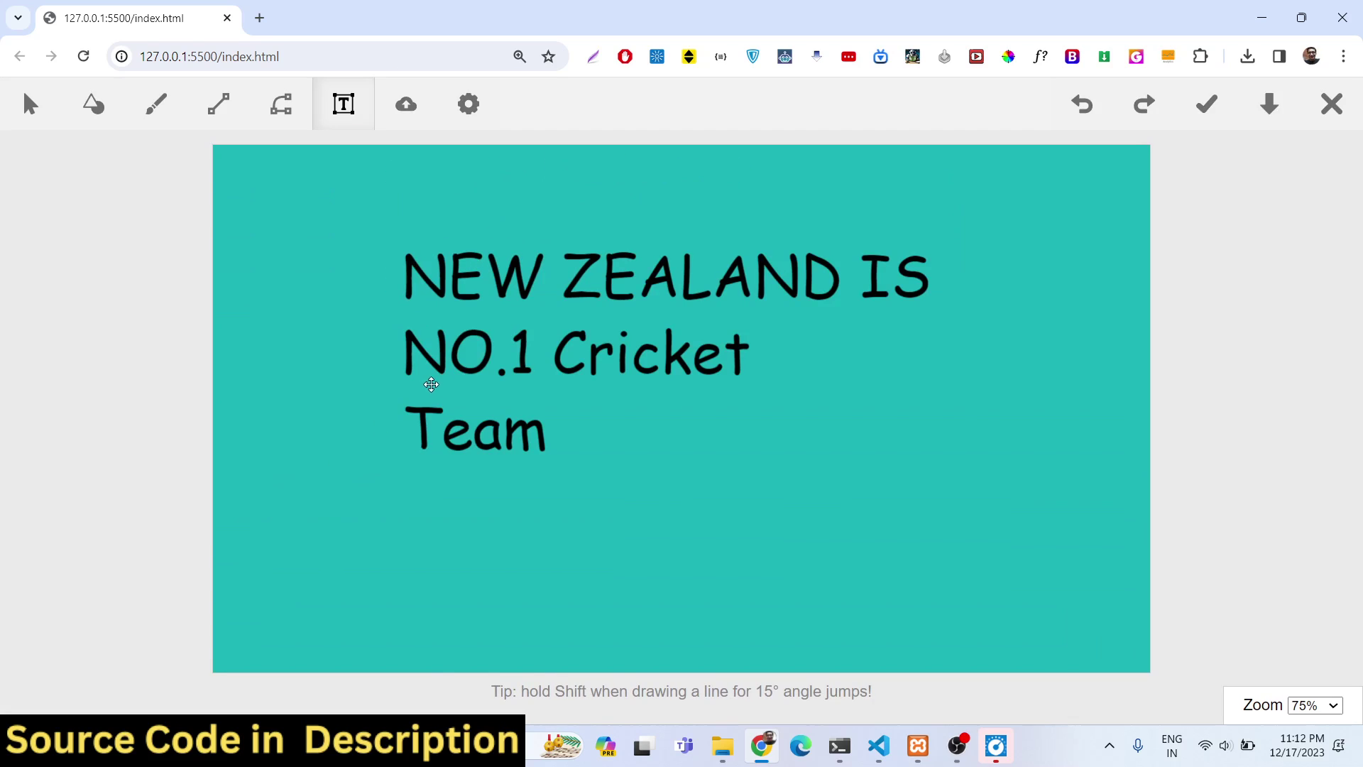
pyautogui.click(432, 384)
pyautogui.click(253, 656)
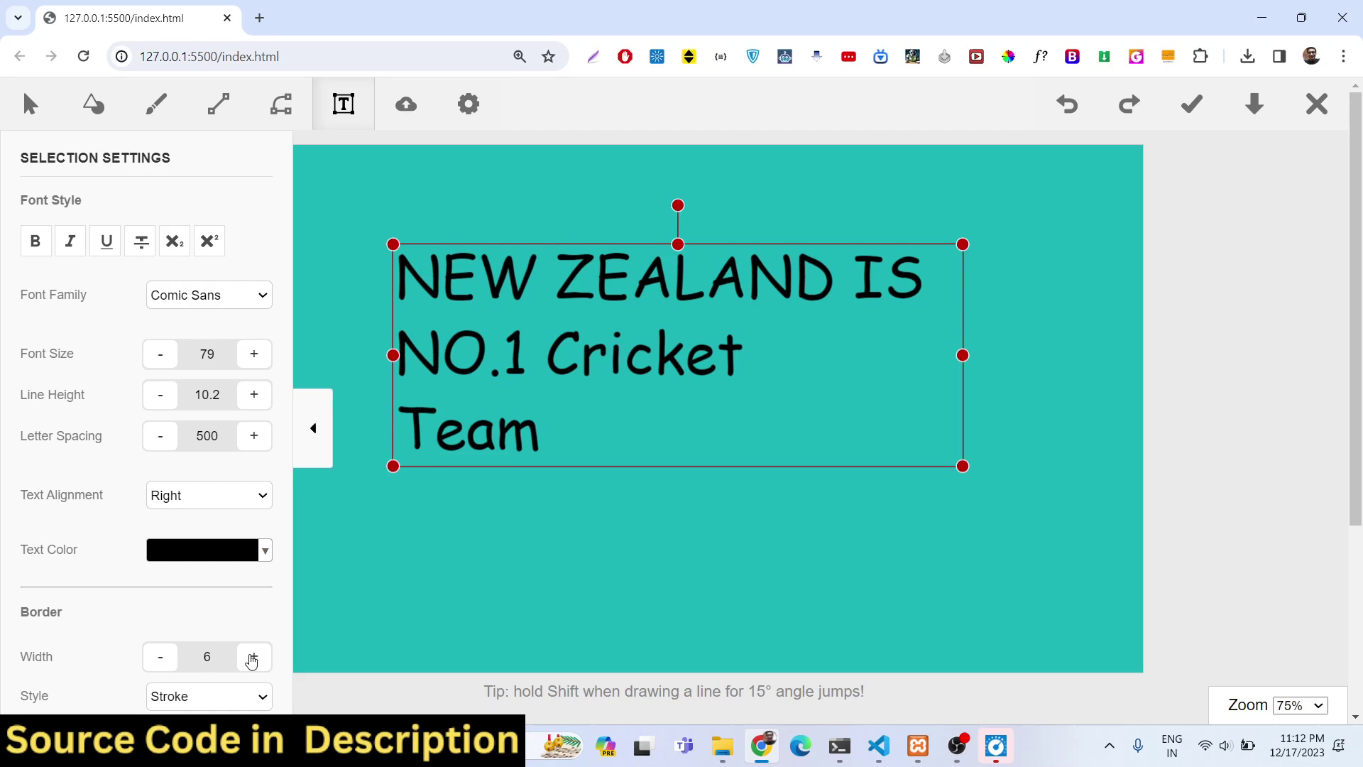
pyautogui.click(253, 656)
pyautogui.click(253, 656)
pyautogui.click(253, 656)
pyautogui.click(254, 656)
pyautogui.click(253, 656)
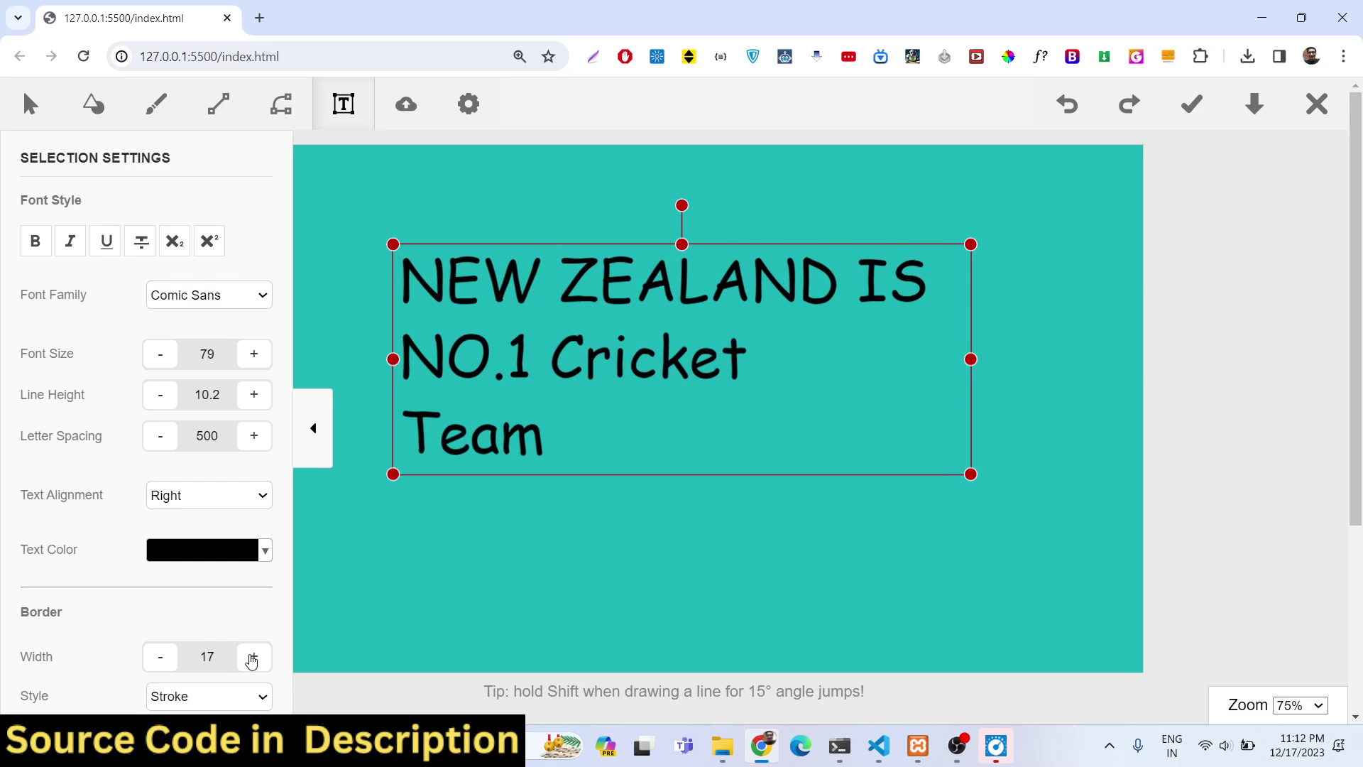
pyautogui.click(254, 656)
pyautogui.click(254, 656)
pyautogui.click(253, 656)
pyautogui.click(253, 656)
pyautogui.click(253, 656)
pyautogui.click(253, 656)
pyautogui.click(253, 656)
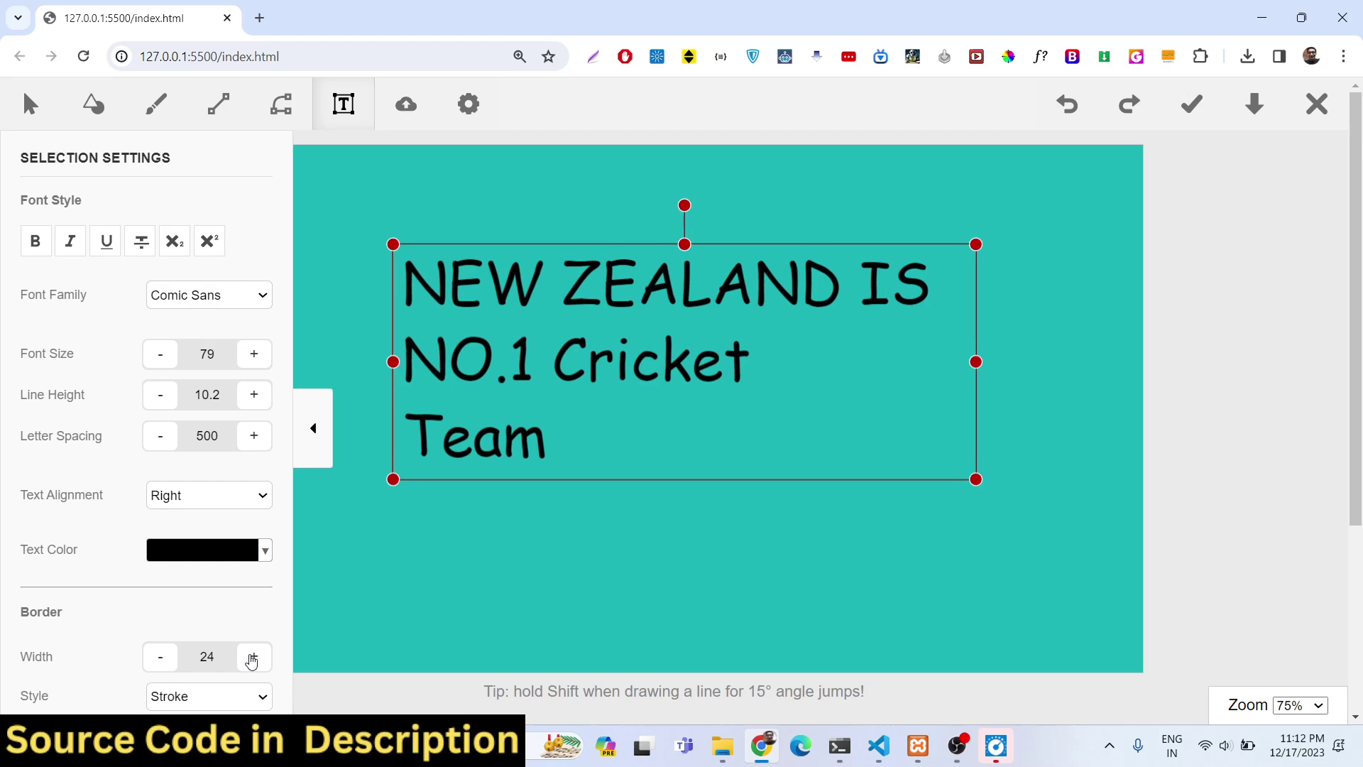
pyautogui.click(254, 656)
pyautogui.click(253, 656)
pyautogui.click(253, 656)
pyautogui.doubleClick(253, 656)
# Step: Set the text's border color to dark purple #4b436b and move the text box slightly to the right and down
pyautogui.scroll(-3, 113, 596)
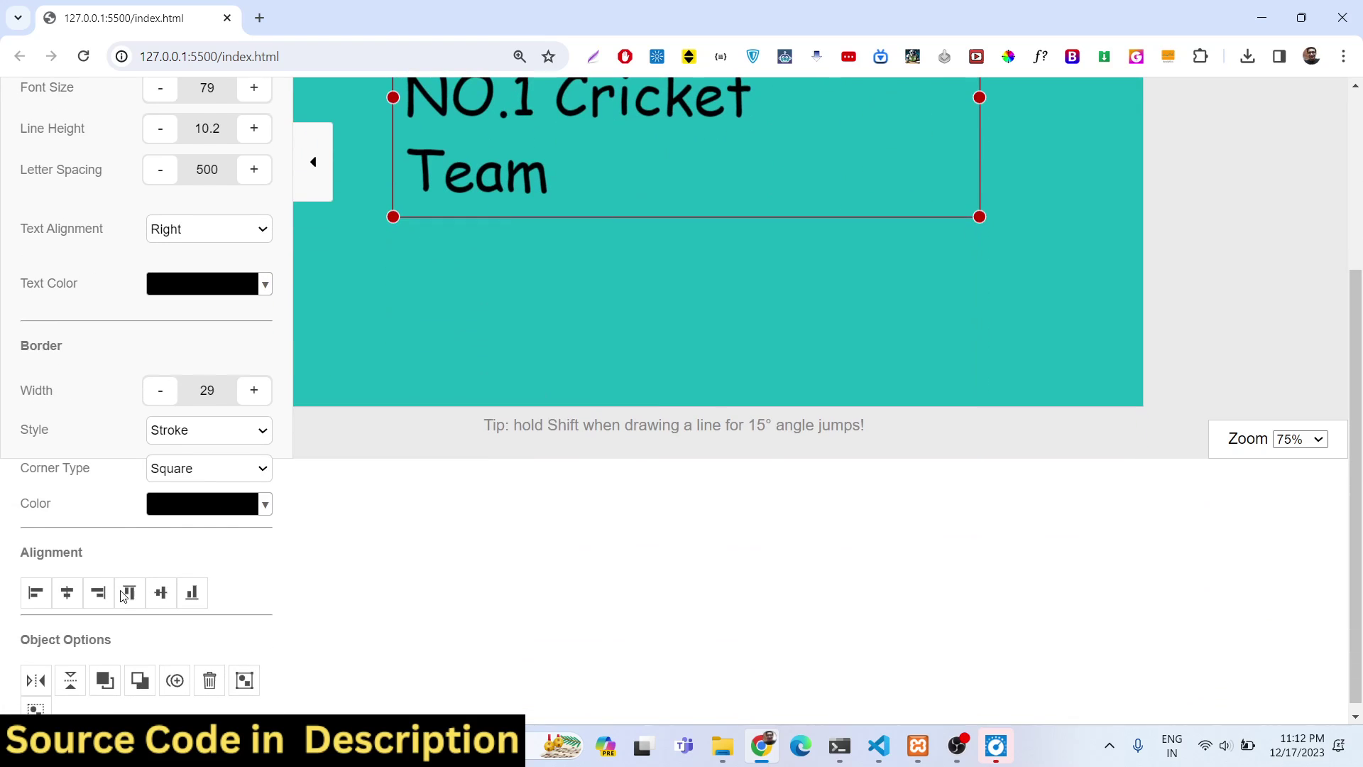
pyautogui.click(192, 517)
pyautogui.click(481, 313)
pyautogui.click(474, 376)
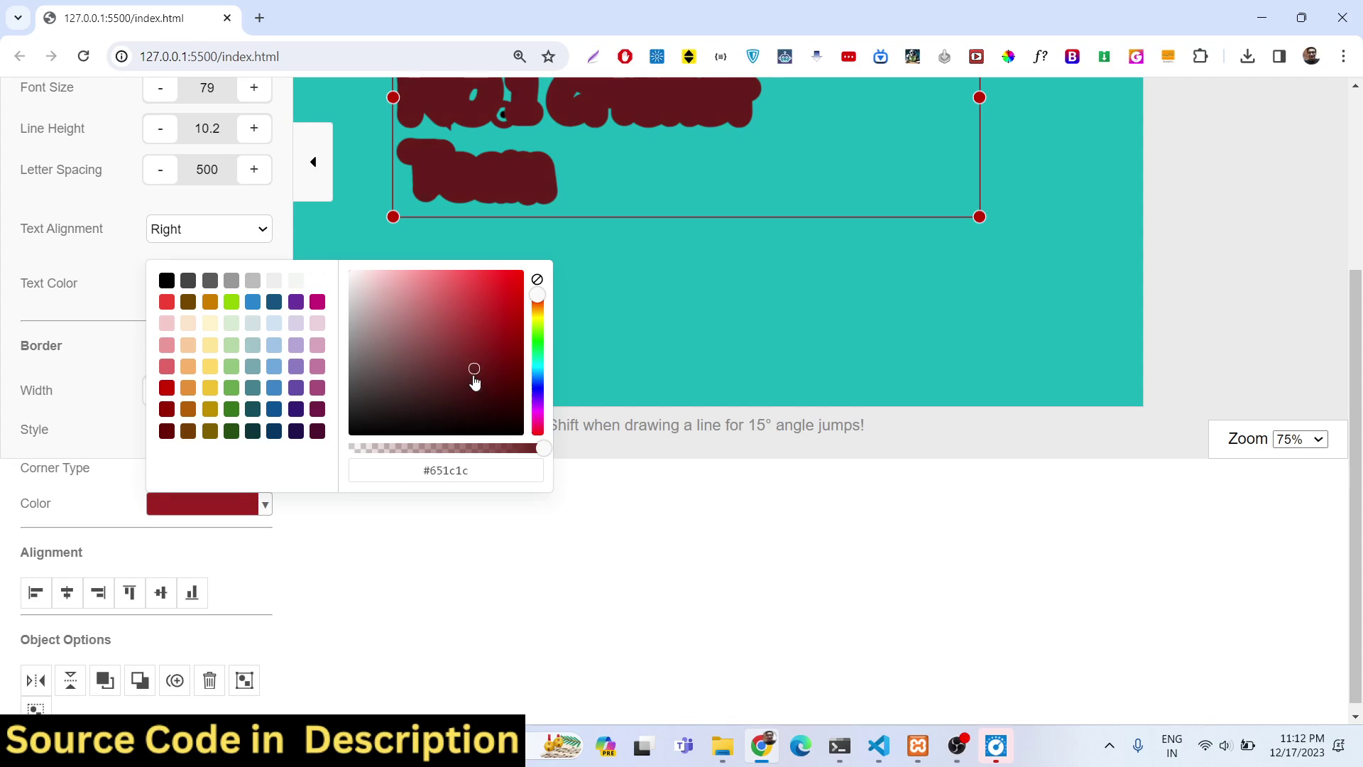
pyautogui.moveTo(474, 380)
pyautogui.mouseDown()
pyautogui.moveTo(381, 426)
pyautogui.moveTo(349, 420)
pyautogui.moveTo(413, 364)
pyautogui.mouseUp()
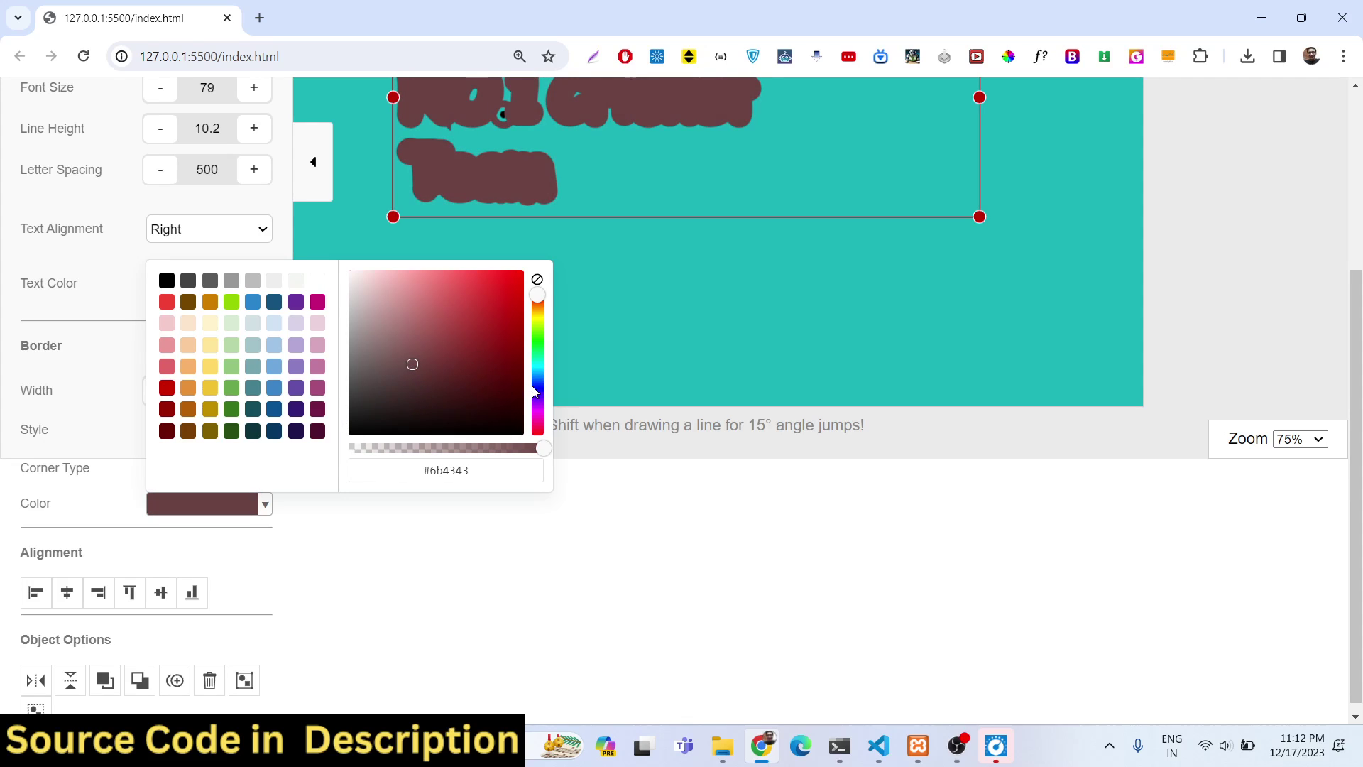
pyautogui.click(537, 393)
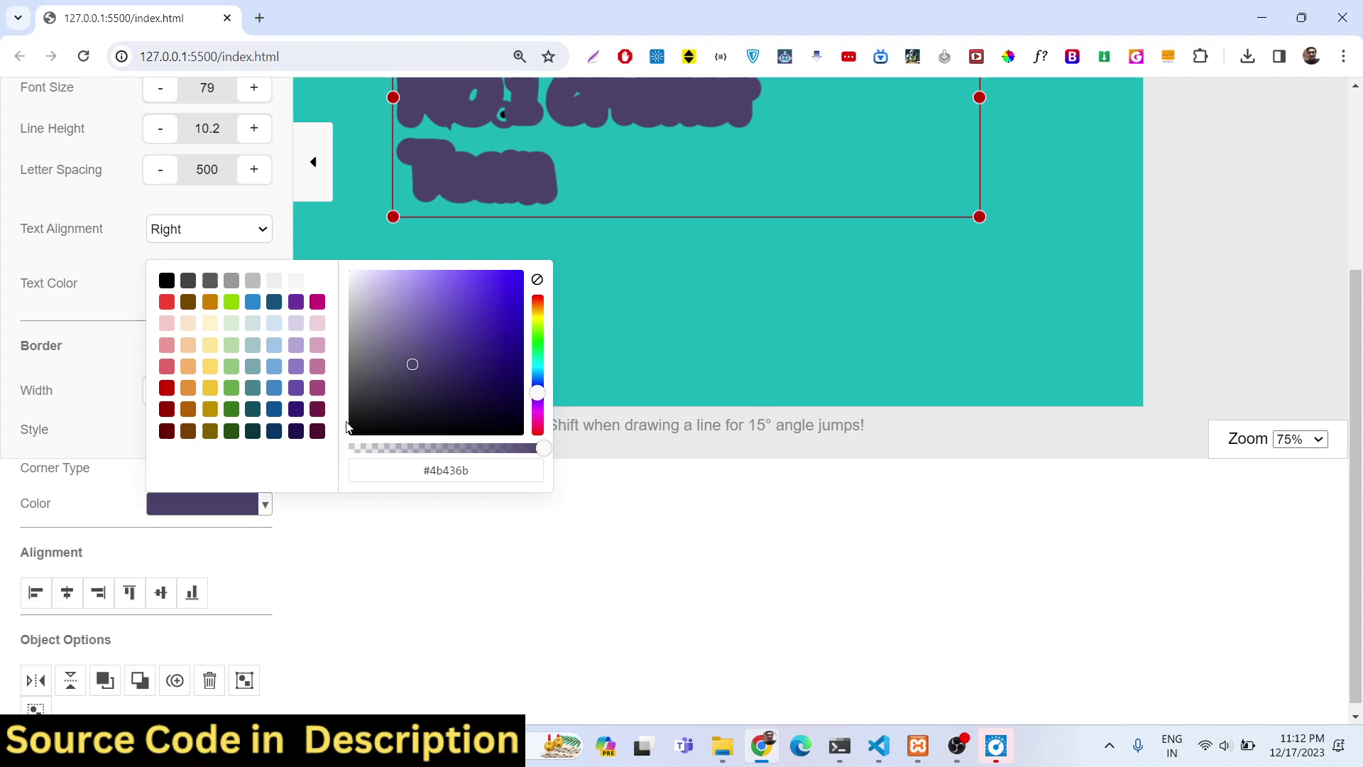
pyautogui.click(694, 358)
pyautogui.click(531, 412)
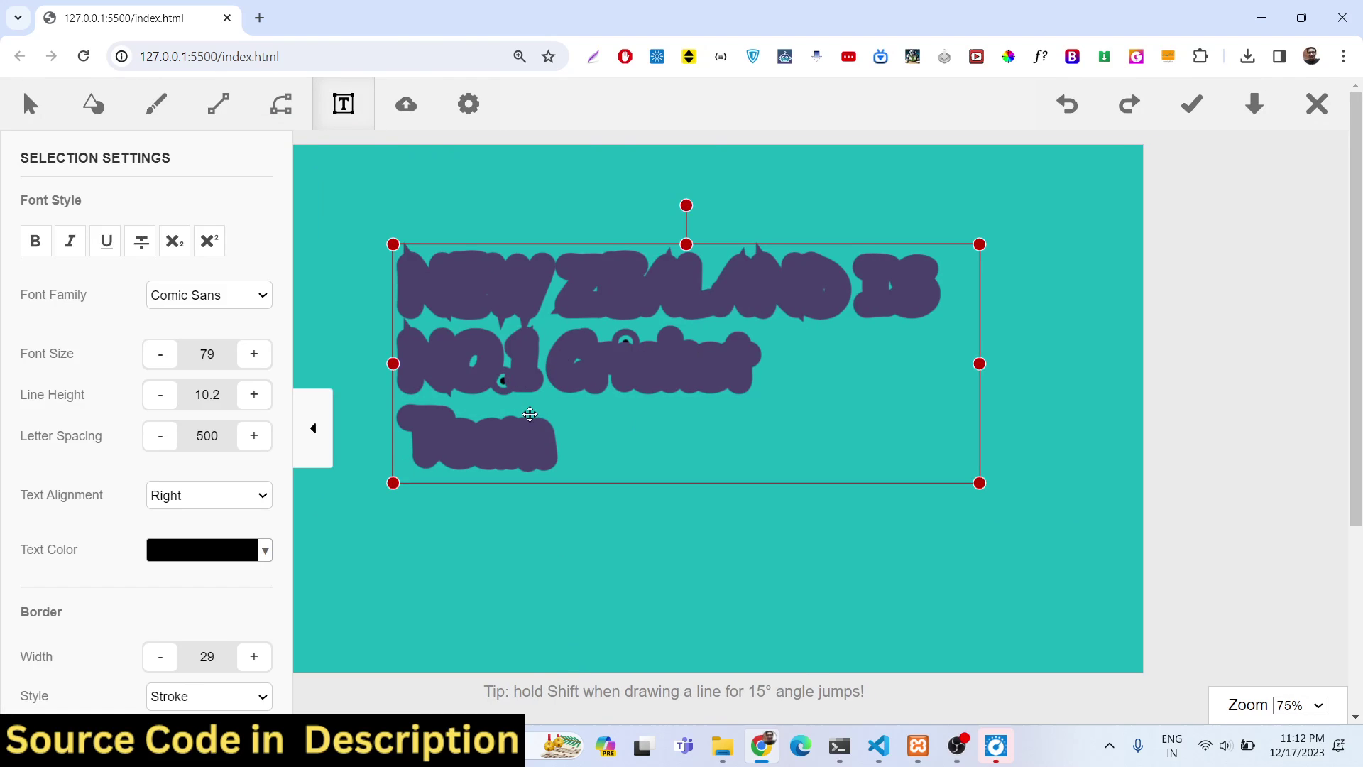
pyautogui.moveTo(530, 414); pyautogui.dragTo(607, 419)
# Step: Try to set the text's border width to 2
pyautogui.scroll(-4, 175, 554)
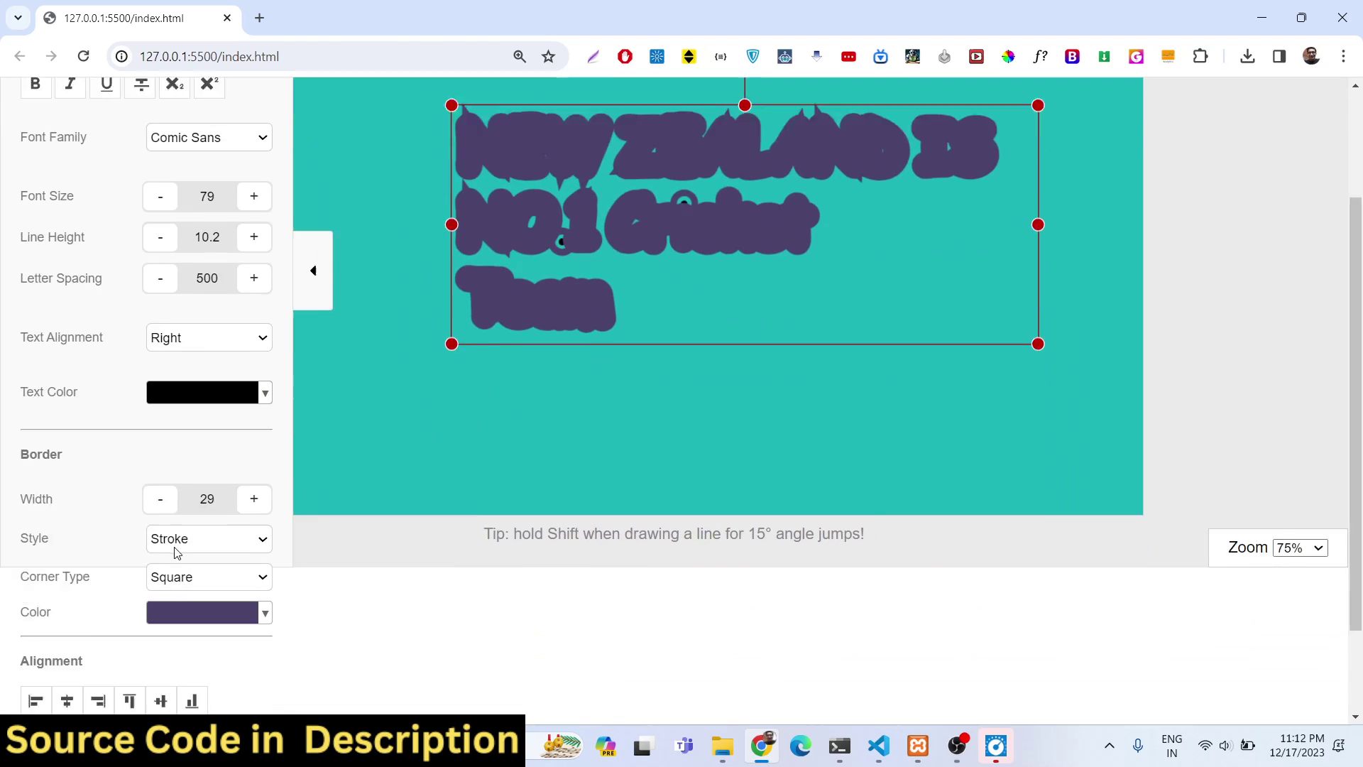
pyautogui.doubleClick(190, 380)
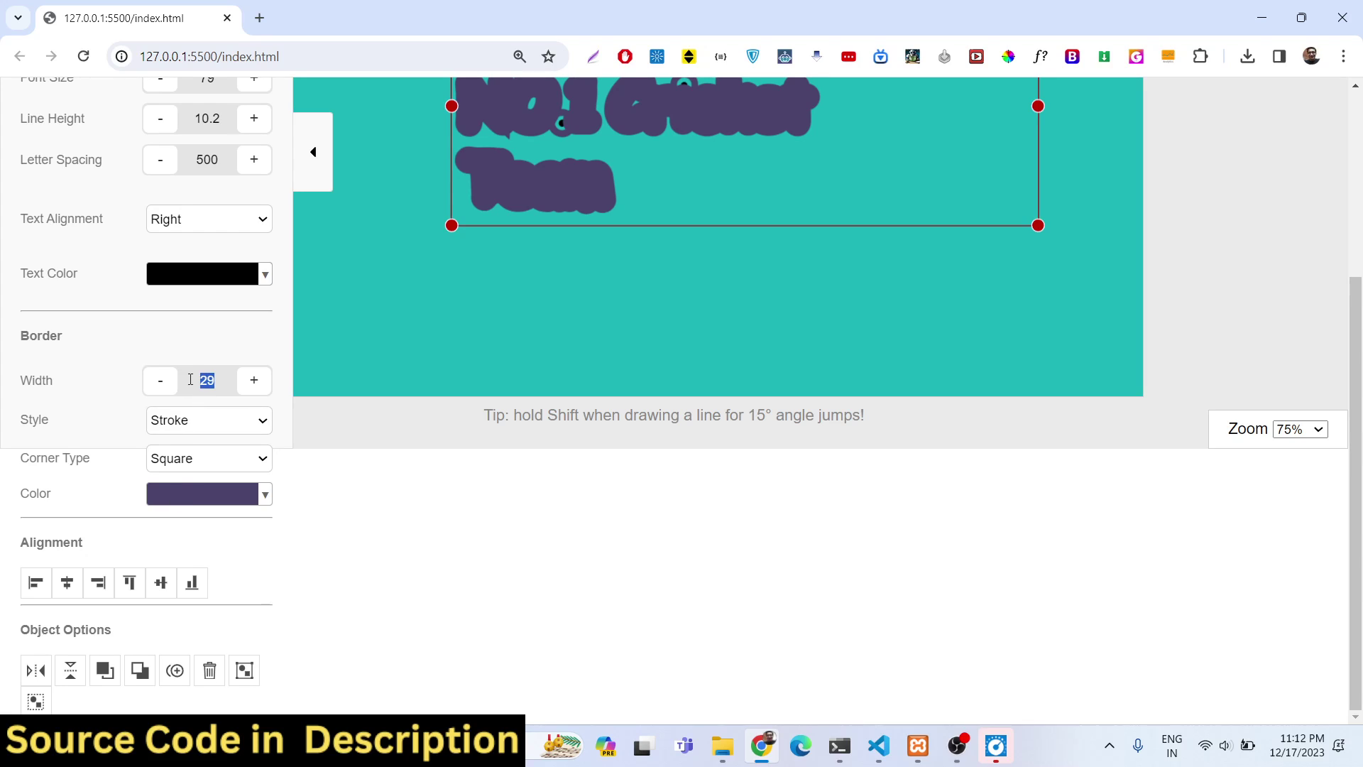
pyautogui.write('2')
pyautogui.scroll(4, 511, 307)
pyautogui.hotkey('ctrl', 'shift', 'Right')
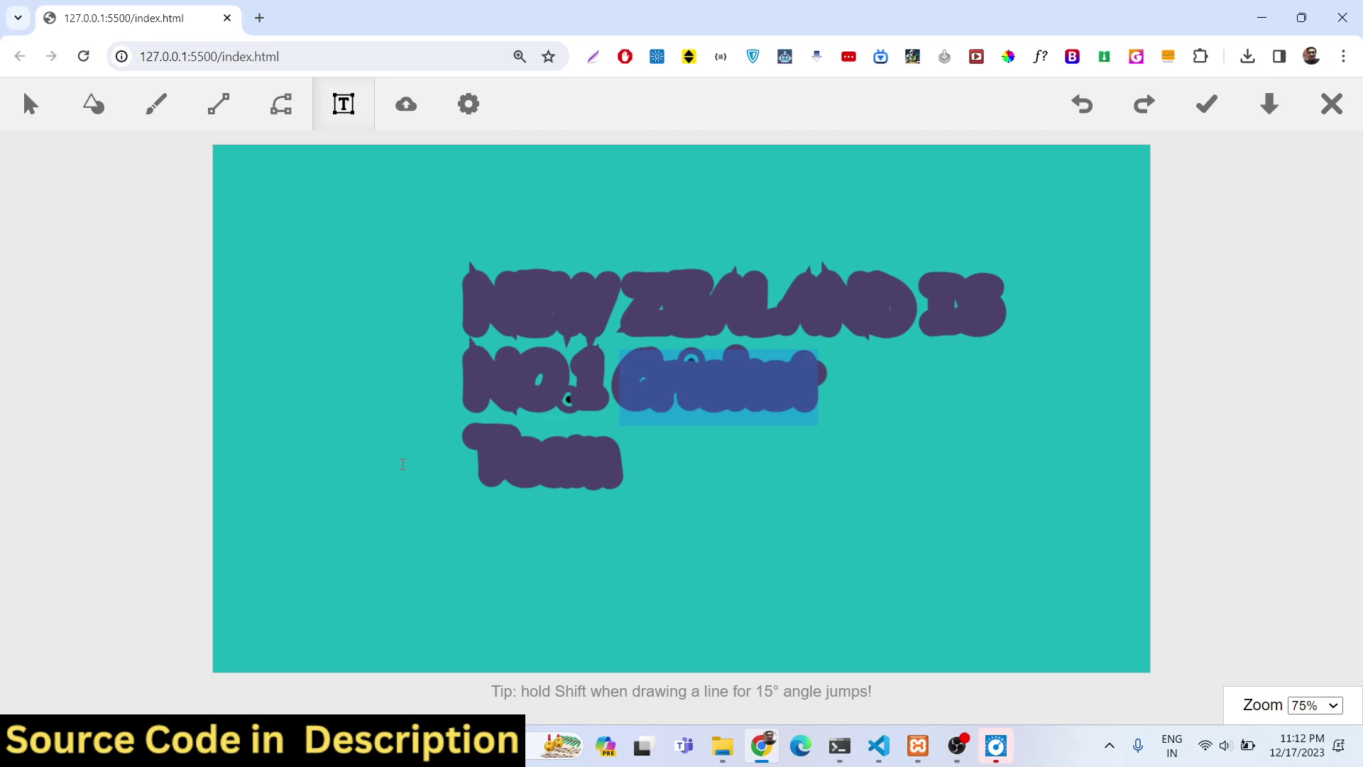
pyautogui.doubleClick(509, 371)
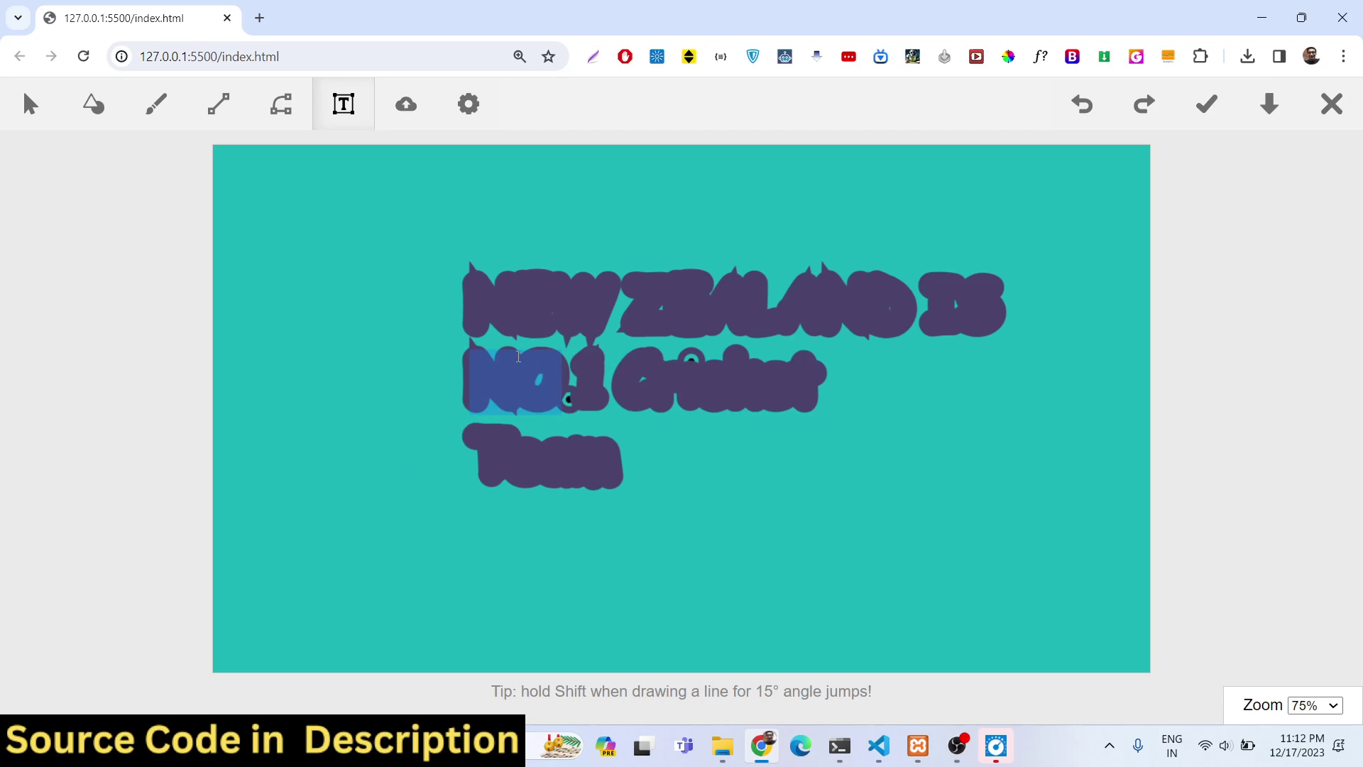
# Step: Undo the text box's move and its border color changes back to the black border
pyautogui.click(1080, 110)
pyautogui.click(1079, 110)
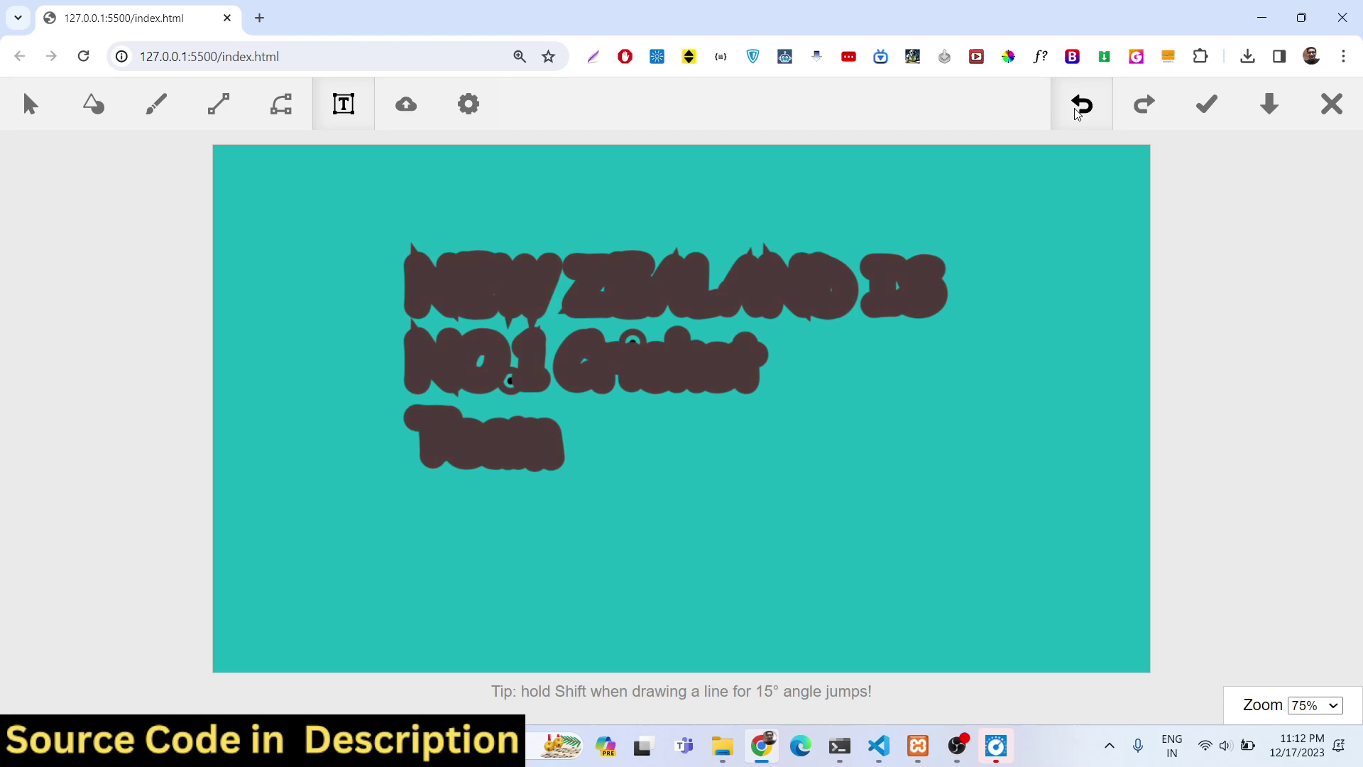
pyautogui.click(1079, 110)
pyautogui.click(1078, 110)
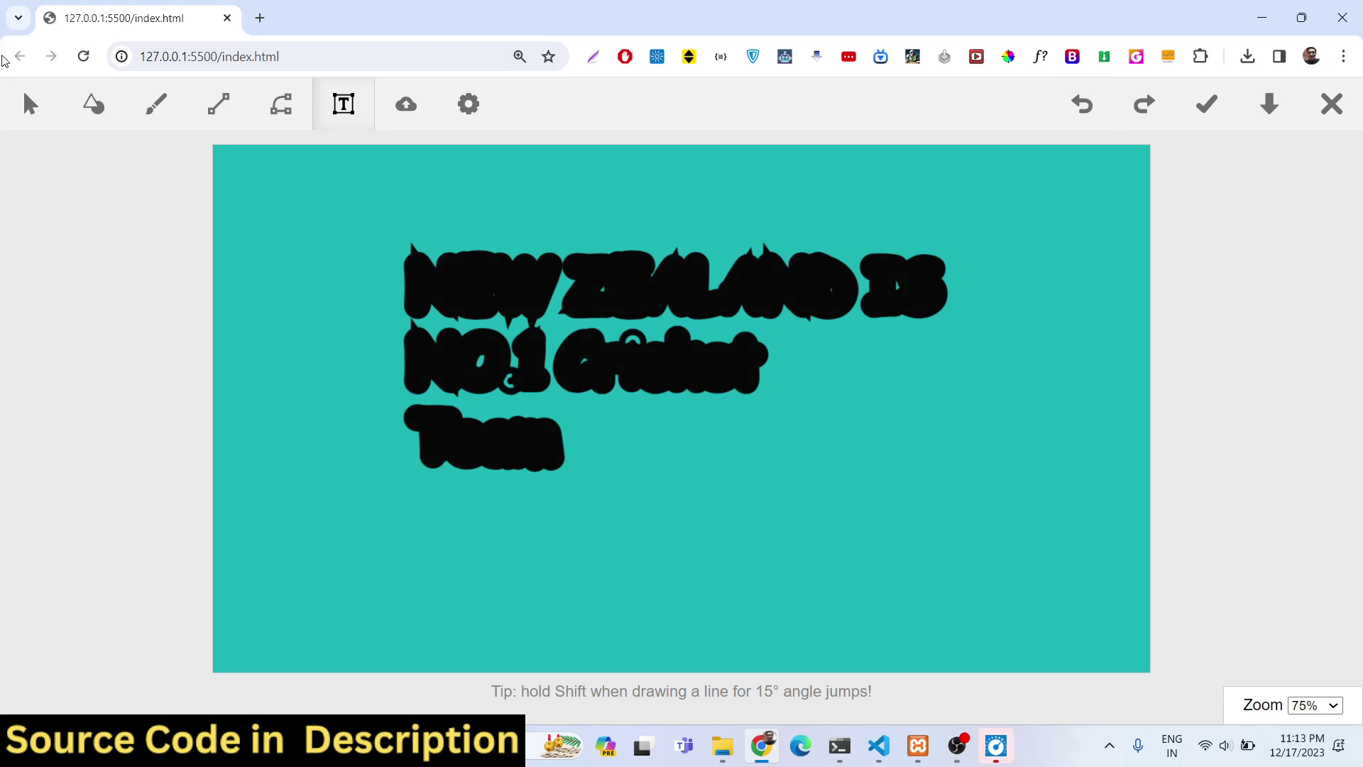
# Step: Reload the editor to start over with a blank canvas, and fill the canvas background with dark red #8b3232
pyautogui.click(83, 56)
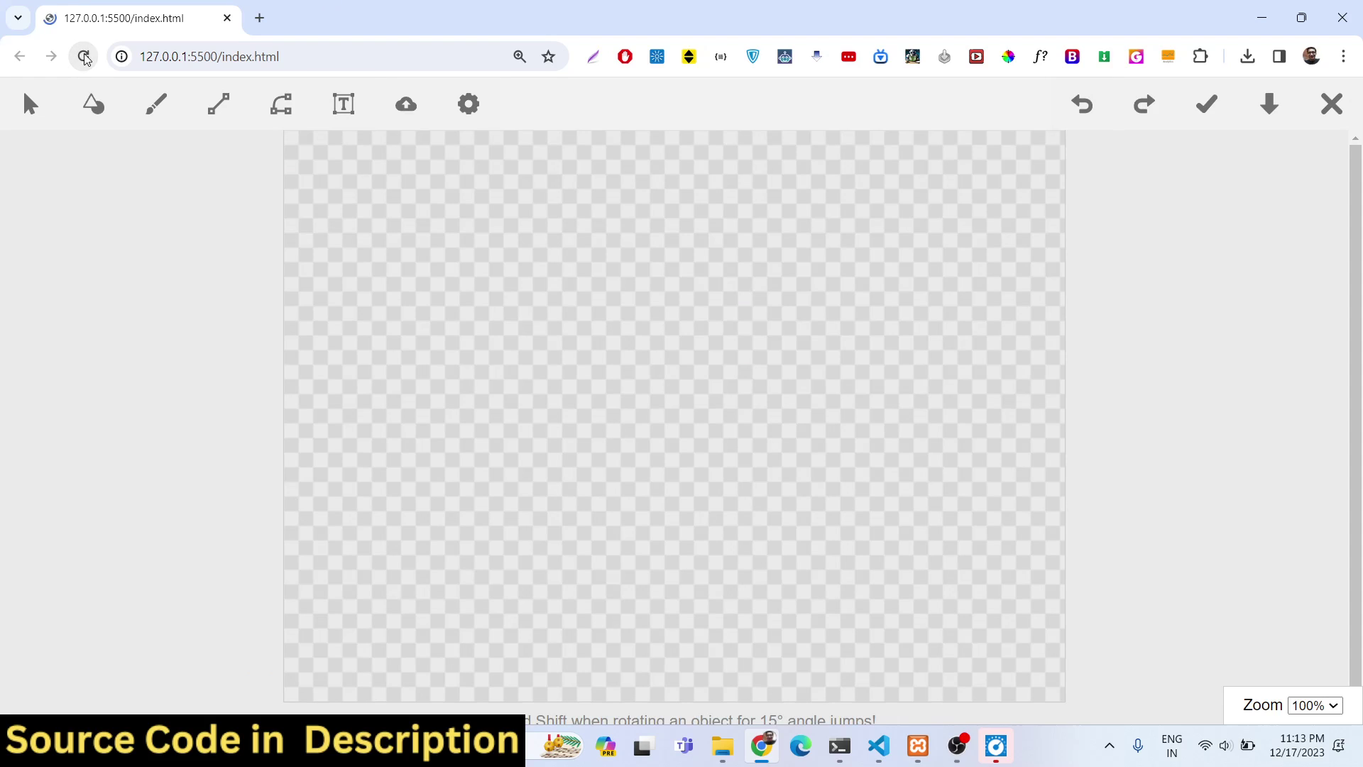
pyautogui.click(469, 104)
pyautogui.click(142, 441)
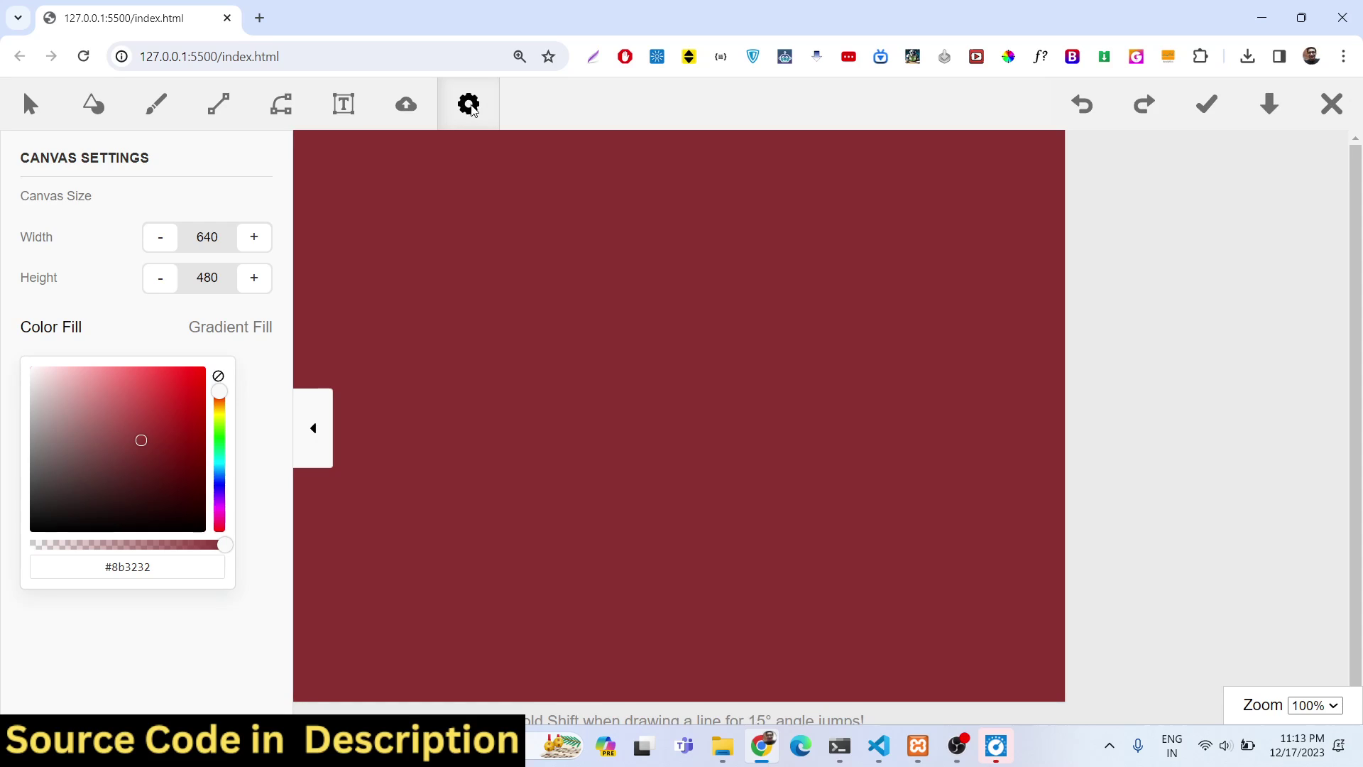
pyautogui.click(300, 460)
# Step: Upload the 734 KB "Edited kane-williamson-trent-boult-new-..." image from the pictures folder onto the canvas
pyautogui.click(415, 111)
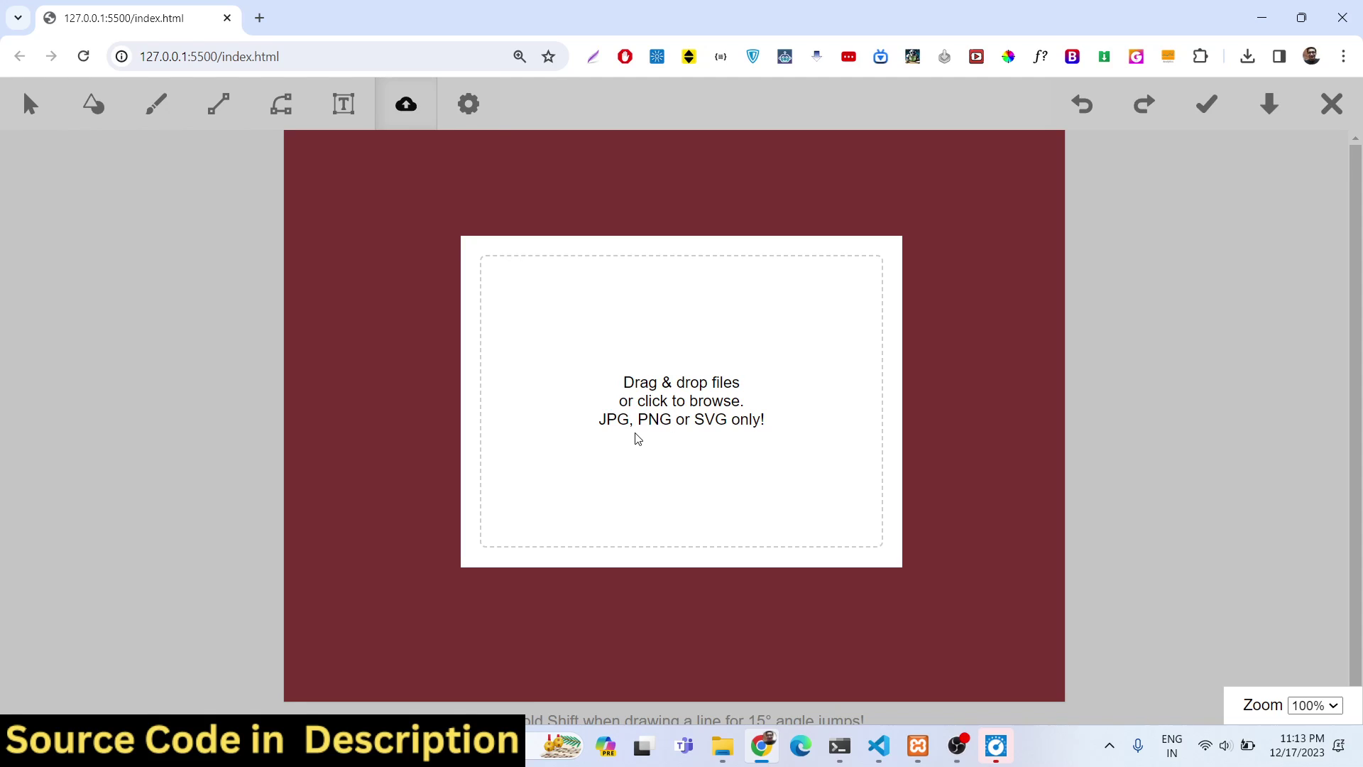
pyautogui.click(669, 413)
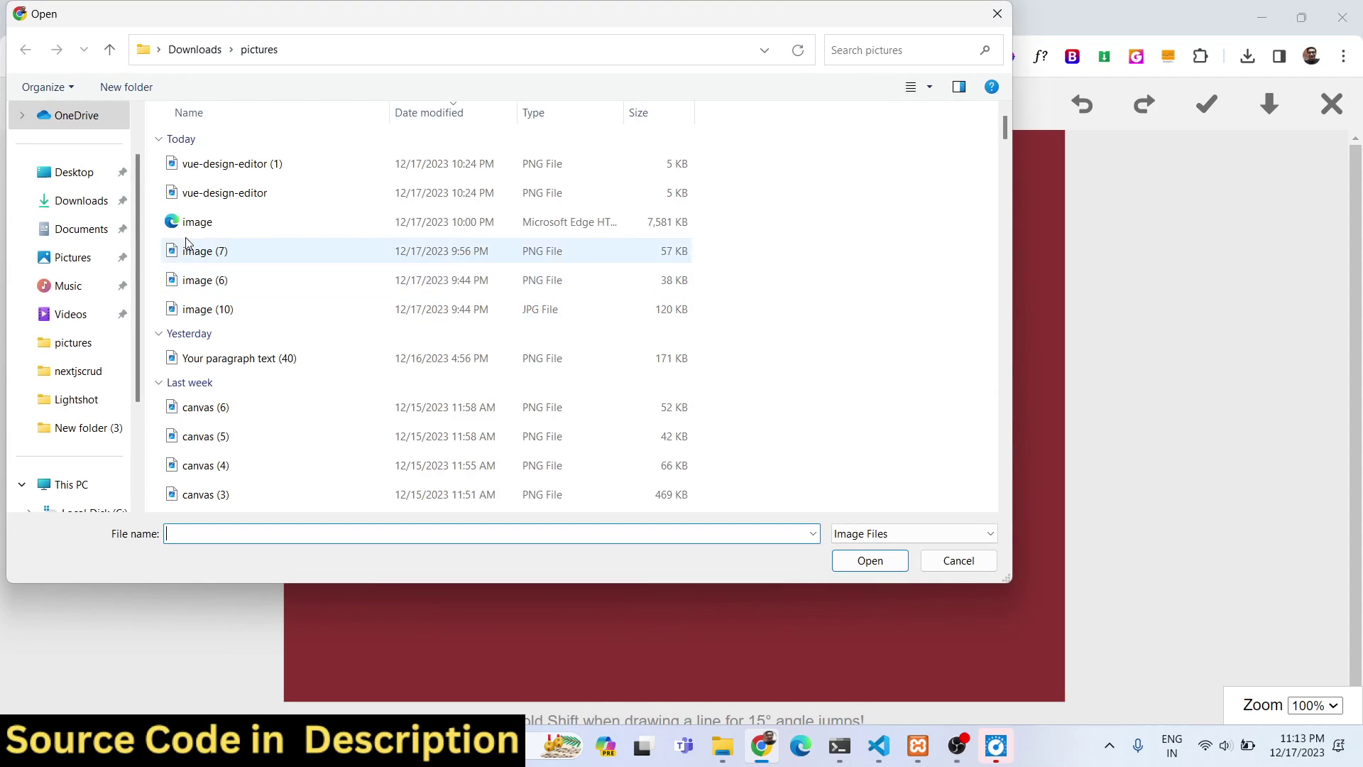
pyautogui.click(243, 254)
pyautogui.click(249, 313)
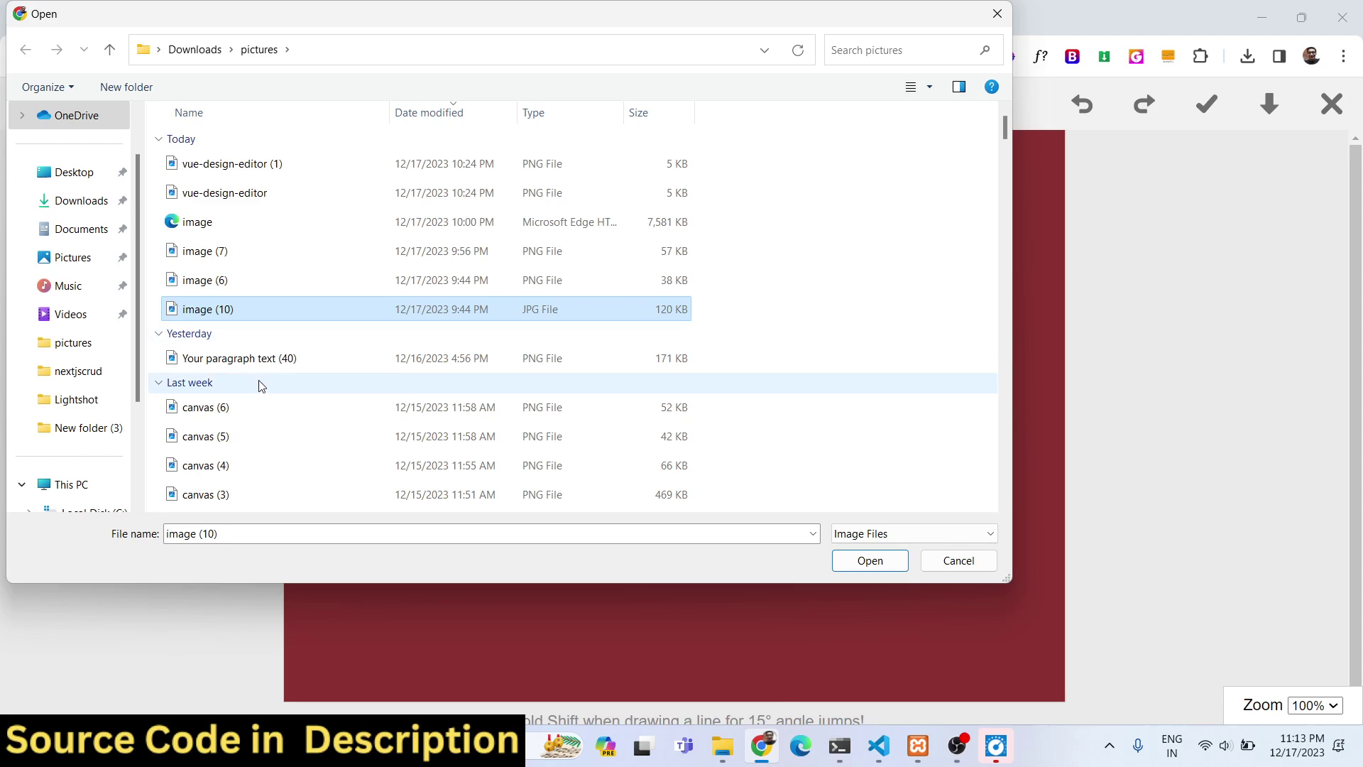
pyautogui.scroll(-7, 261, 389)
pyautogui.scroll(-1, 261, 392)
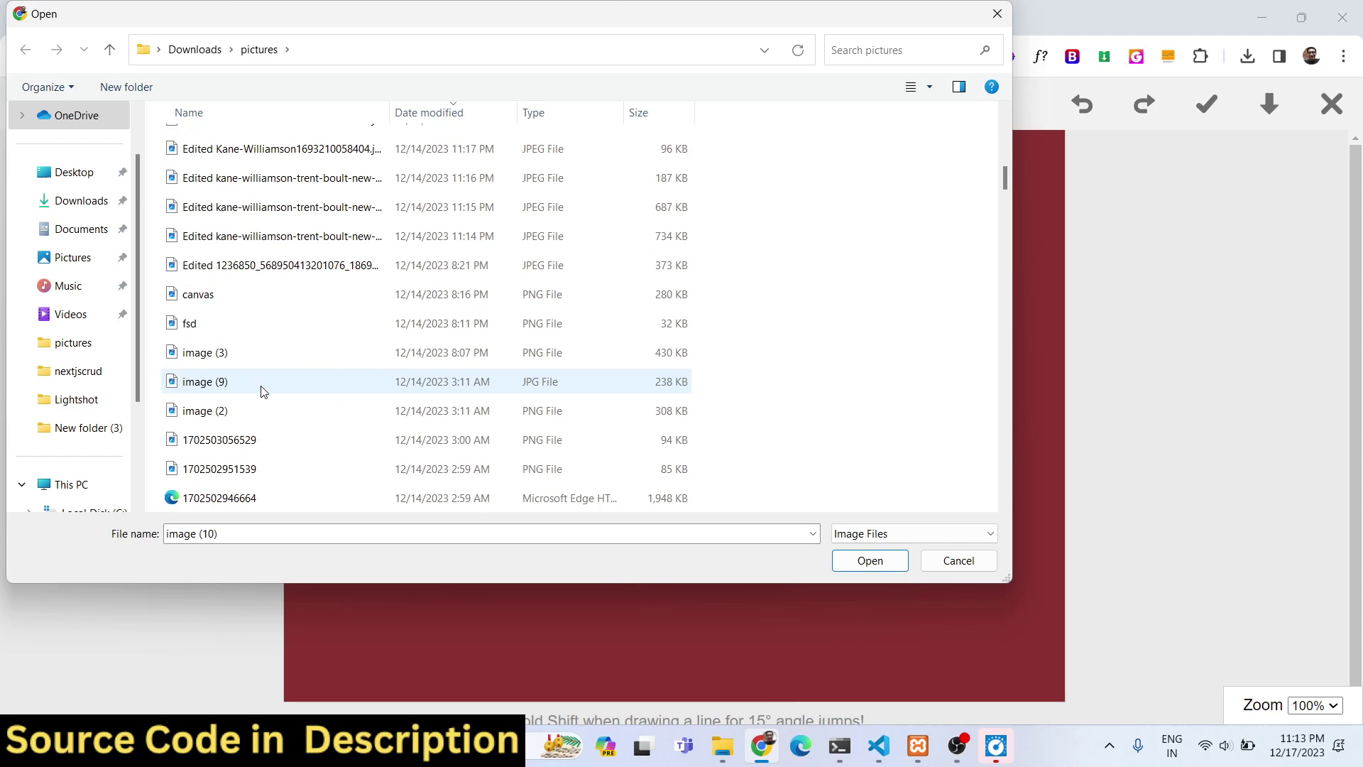
pyautogui.doubleClick(323, 235)
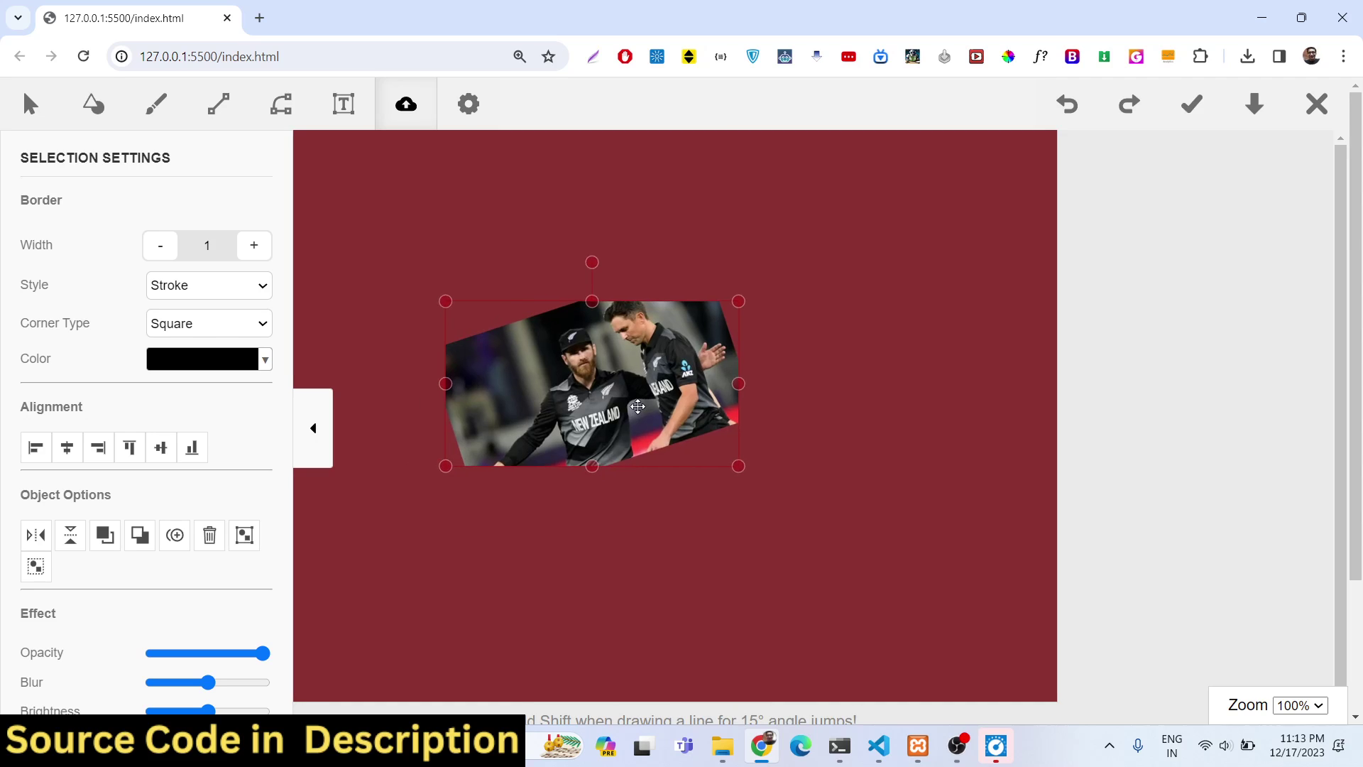
# Step: Enlarge the uploaded picture to fill most of the canvas width and place it toward the lower right
pyautogui.moveTo(739, 467); pyautogui.dragTo(1010, 618)
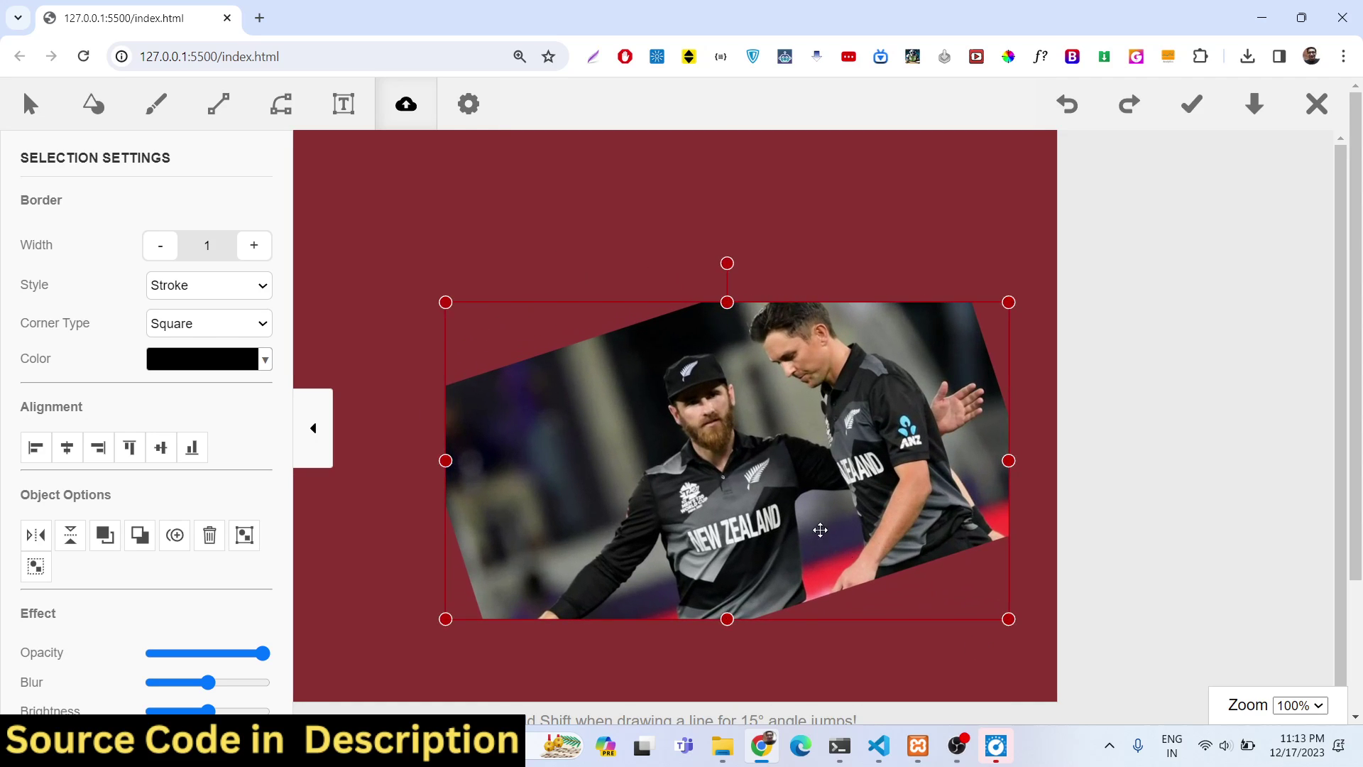
pyautogui.moveTo(388, 291); pyautogui.dragTo(346, 260)
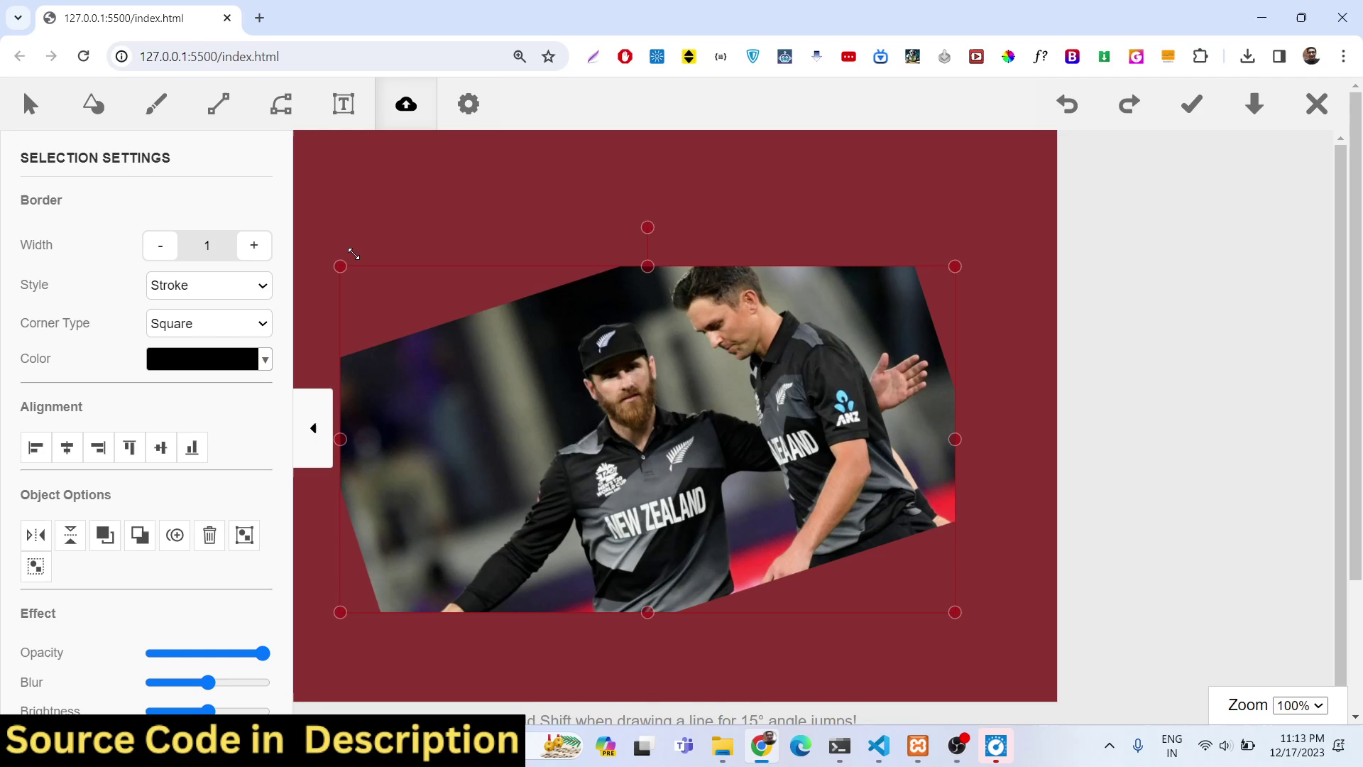
pyautogui.moveTo(547, 338); pyautogui.dragTo(644, 402)
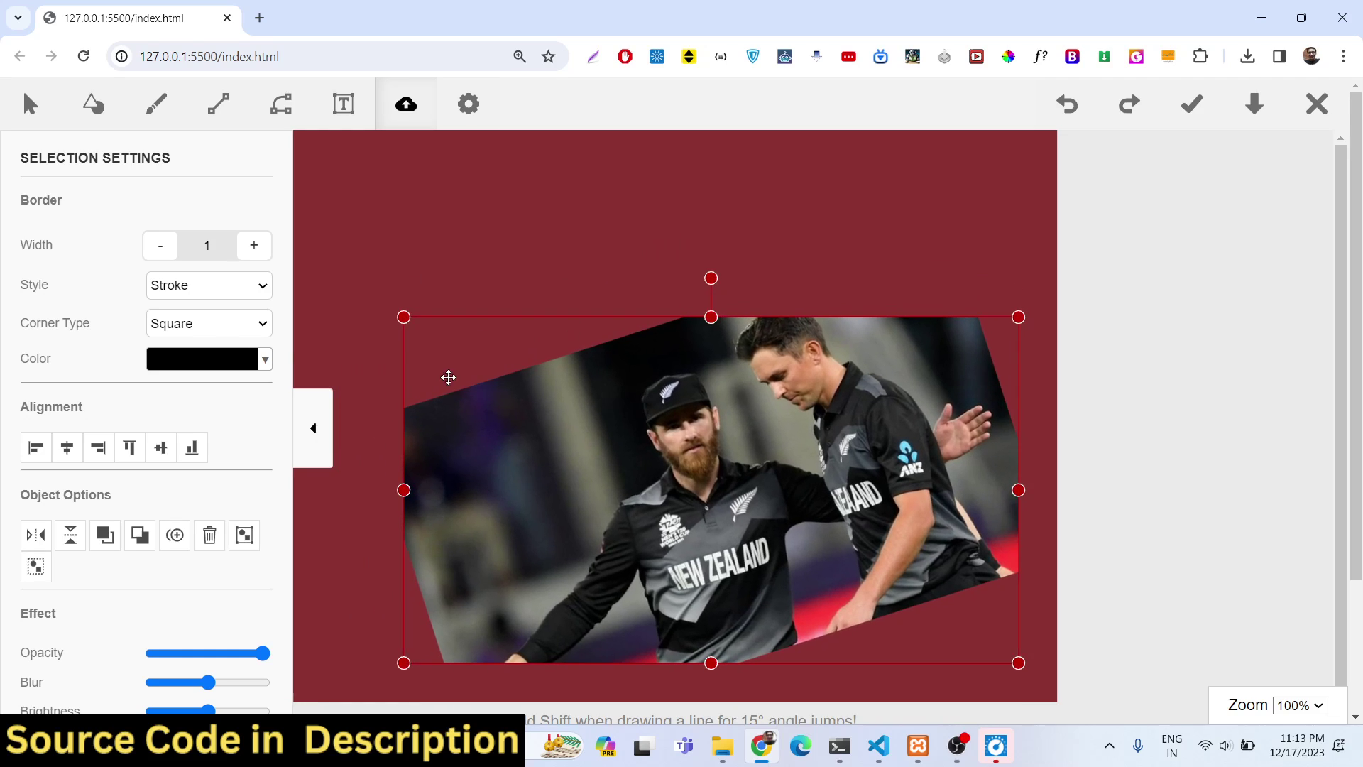
# Step: Add a wide text box above the picture reading "KANE WILLIAMSON AND TRENT BOULT"
pyautogui.click(345, 106)
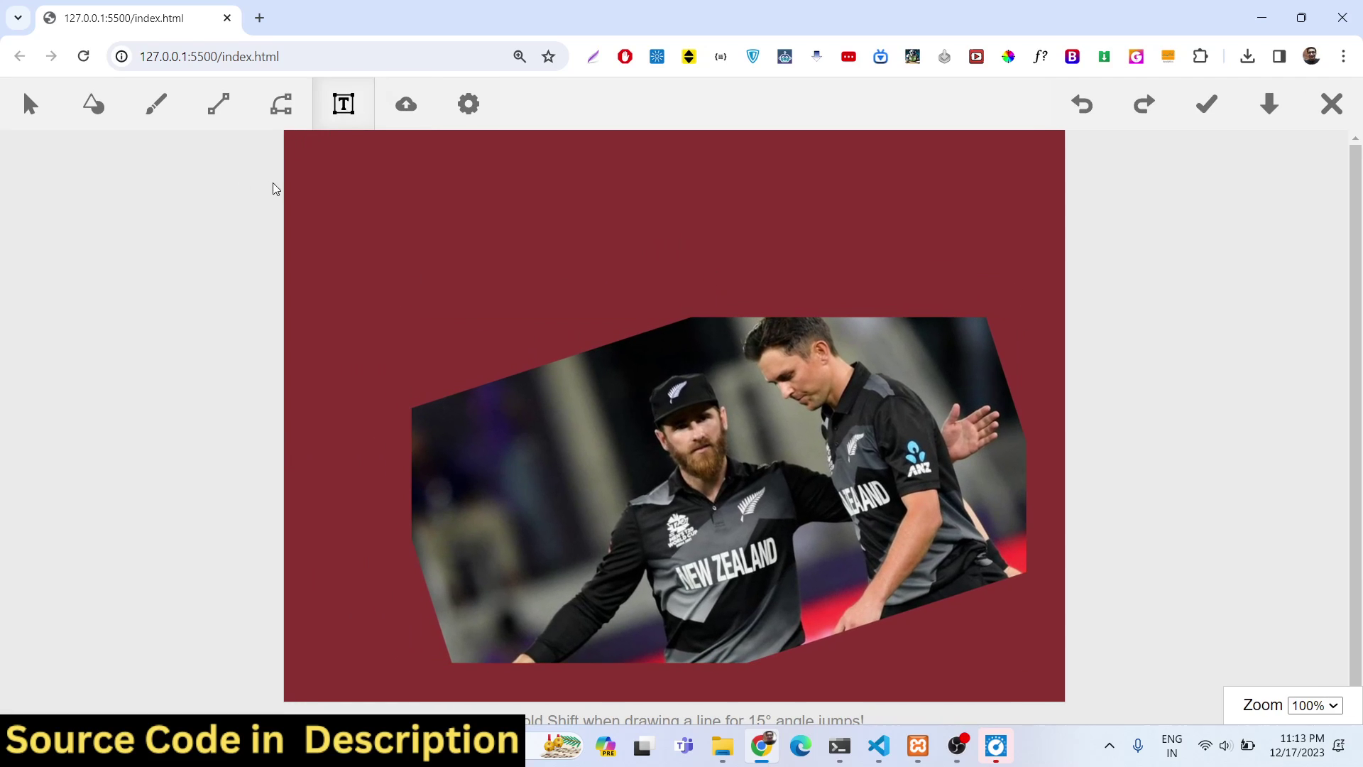
pyautogui.moveTo(417, 163); pyautogui.dragTo(967, 257)
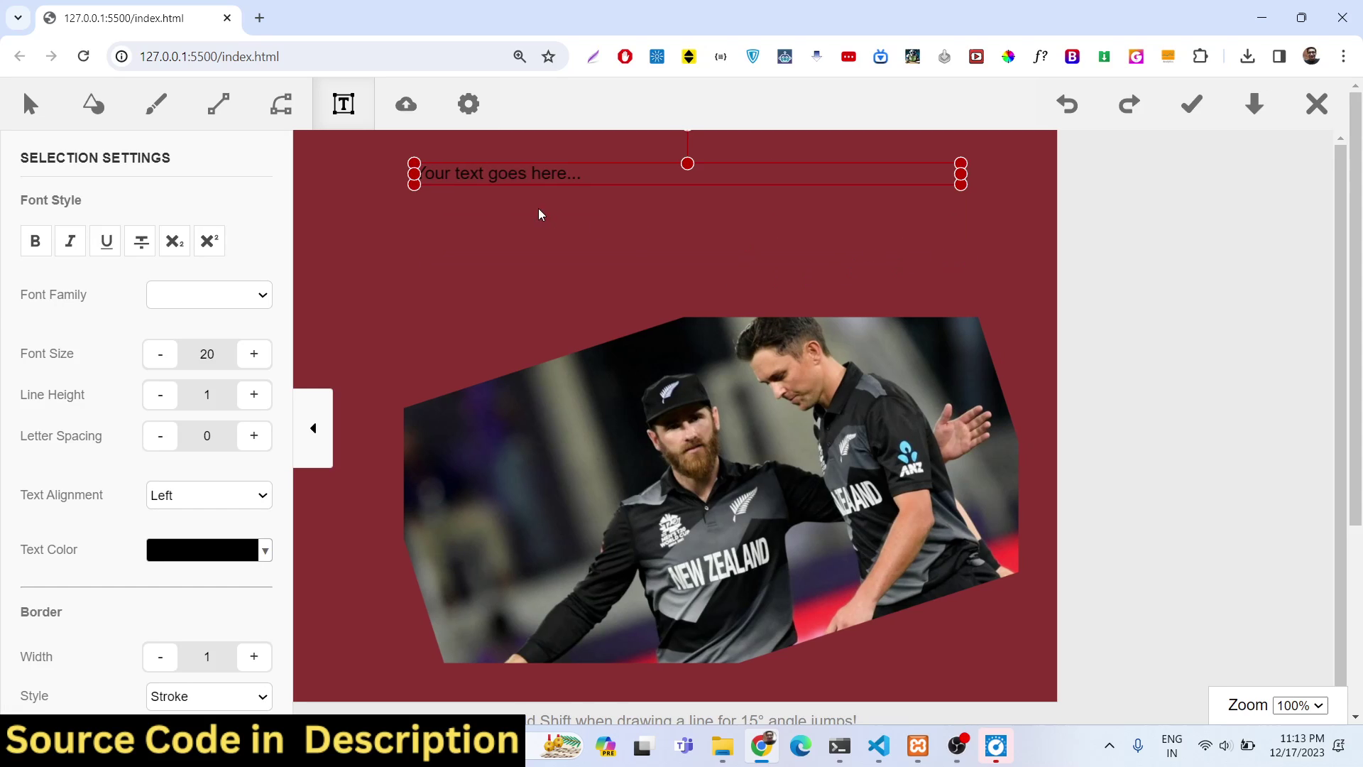
pyautogui.tripleClick(540, 171)
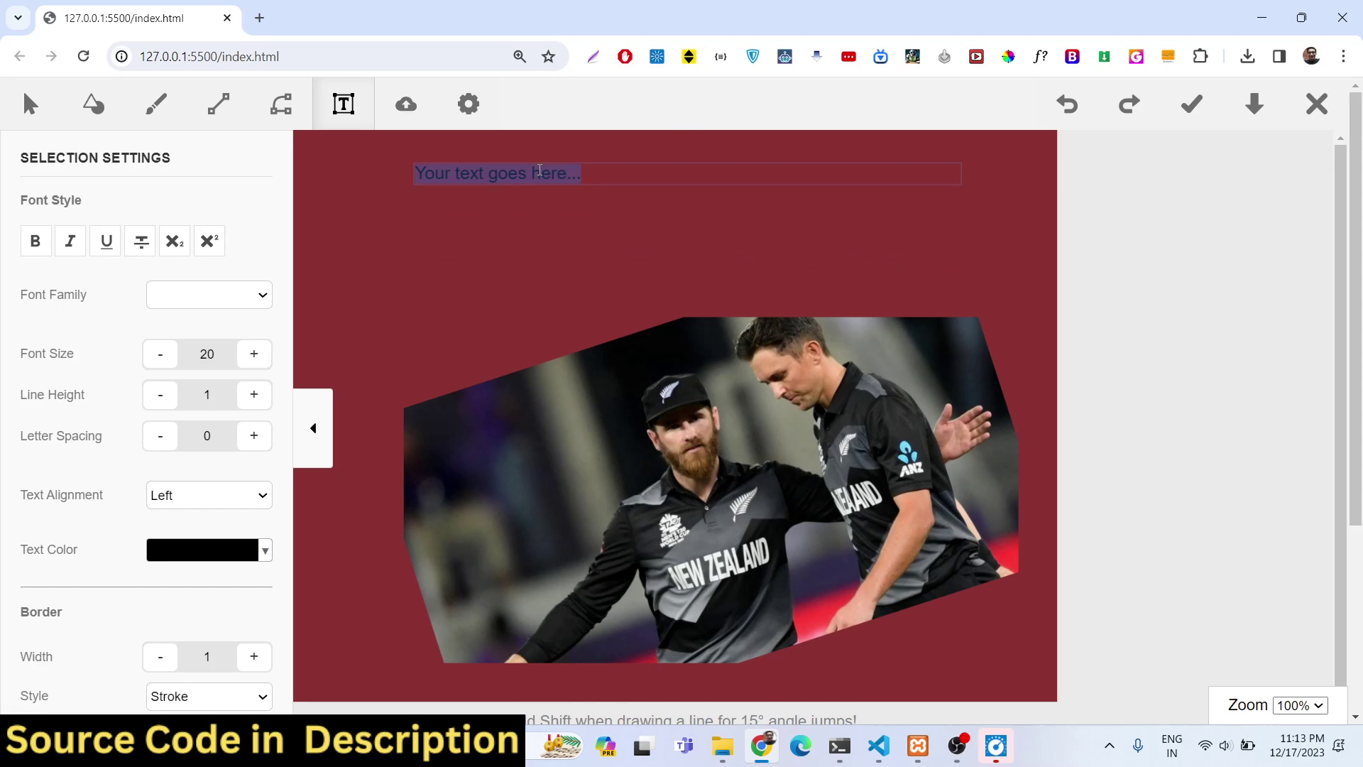
pyautogui.write('KANE WILLI')
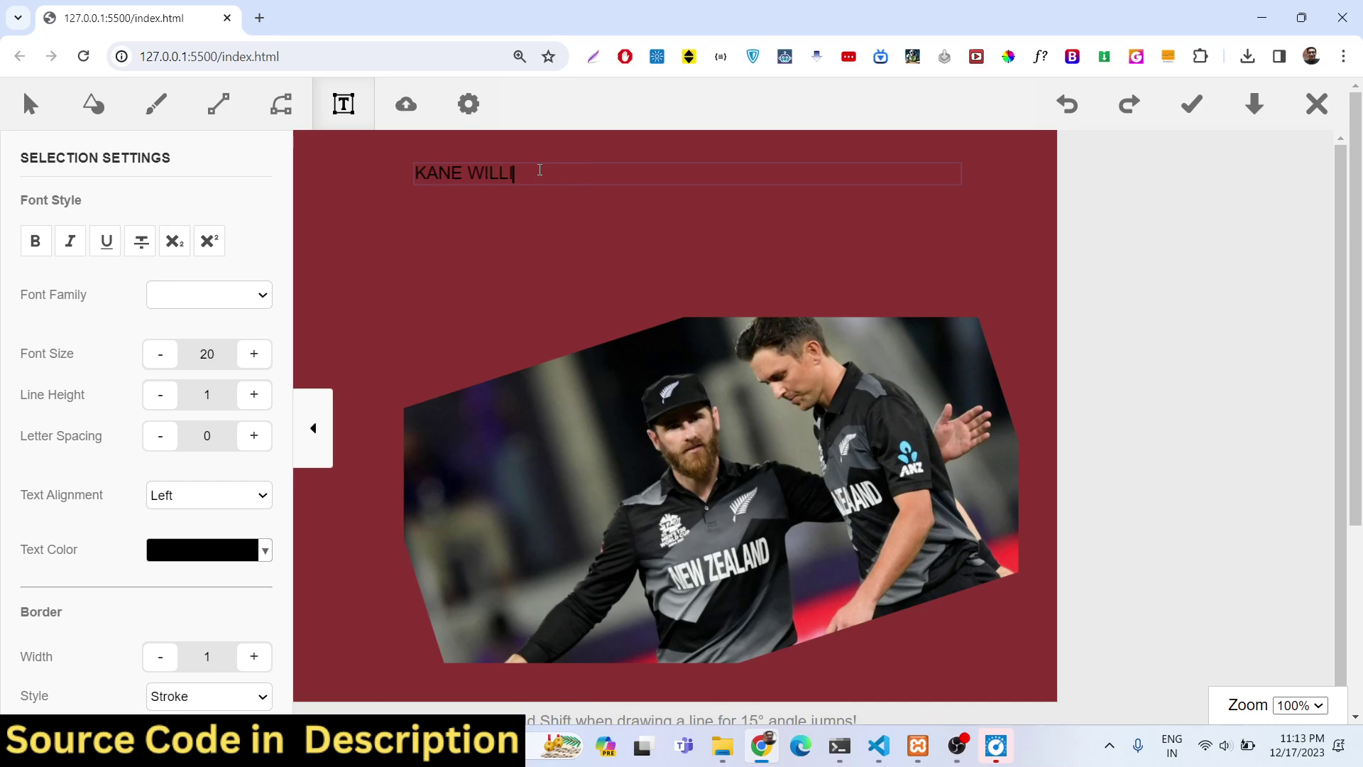
pyautogui.write('AMSON AND TREN')
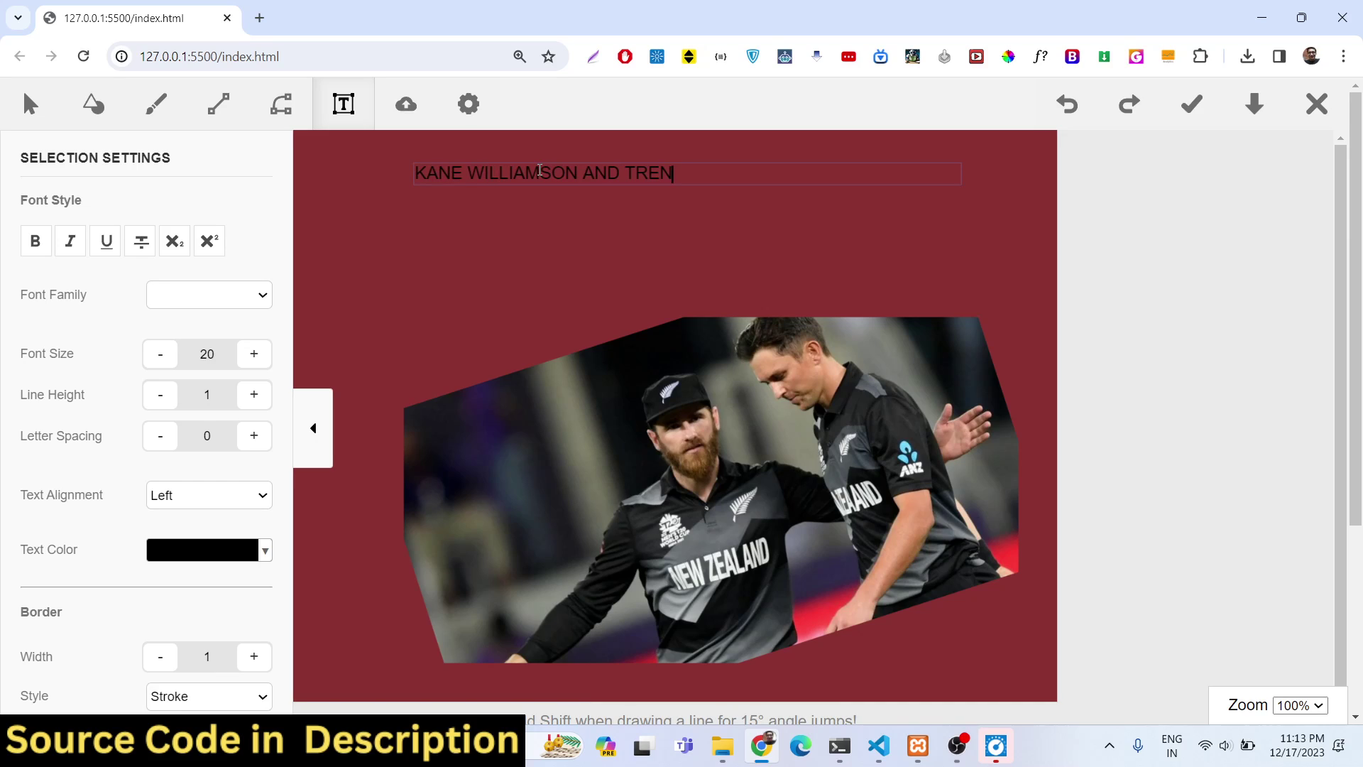
pyautogui.write('T BOULT')
pyautogui.click(523, 199)
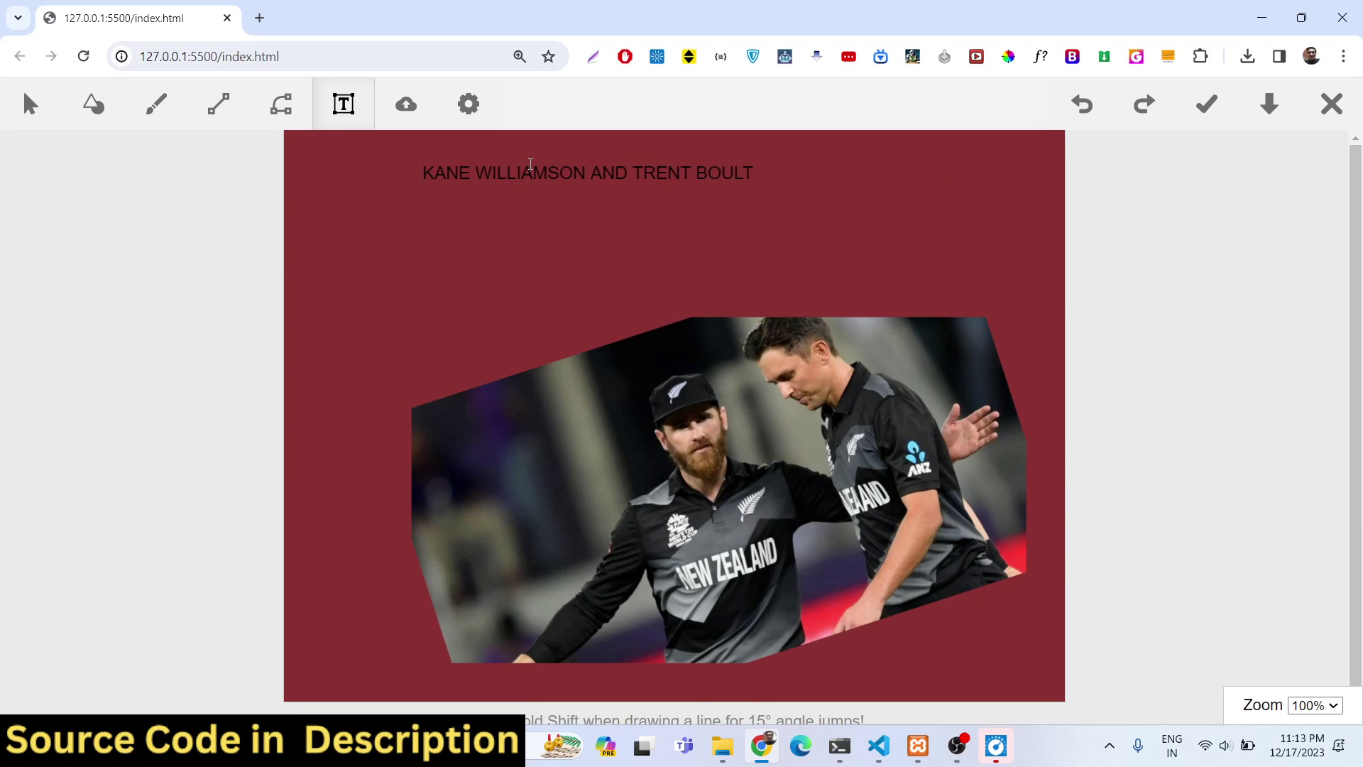
# Step: Select the whole heading text and increase its font size to 40
pyautogui.doubleClick(523, 176)
pyautogui.tripleClick(528, 178)
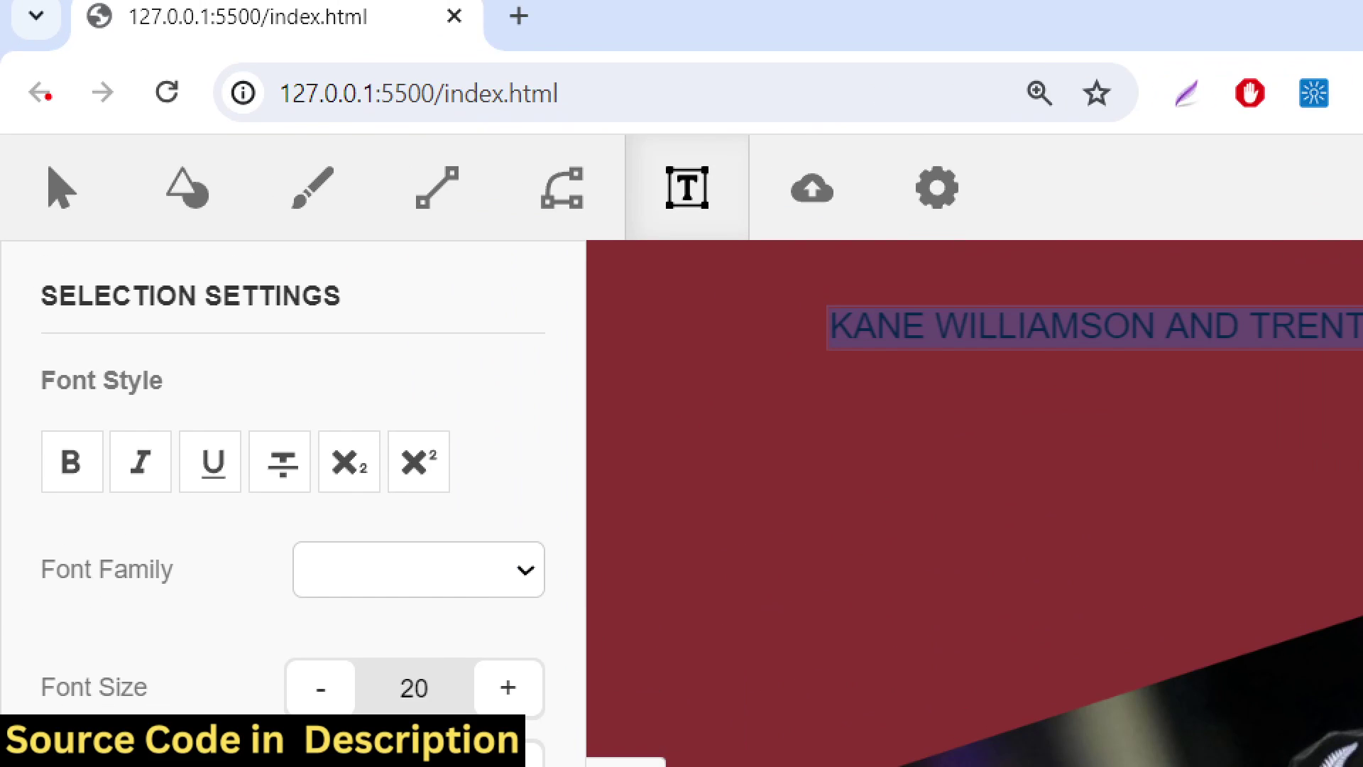
pyautogui.moveTo(272, 58)
pyautogui.mouseDown()
pyautogui.moveTo(611, 113)
pyautogui.moveTo(587, 51)
pyautogui.moveTo(282, 57)
pyautogui.mouseUp()
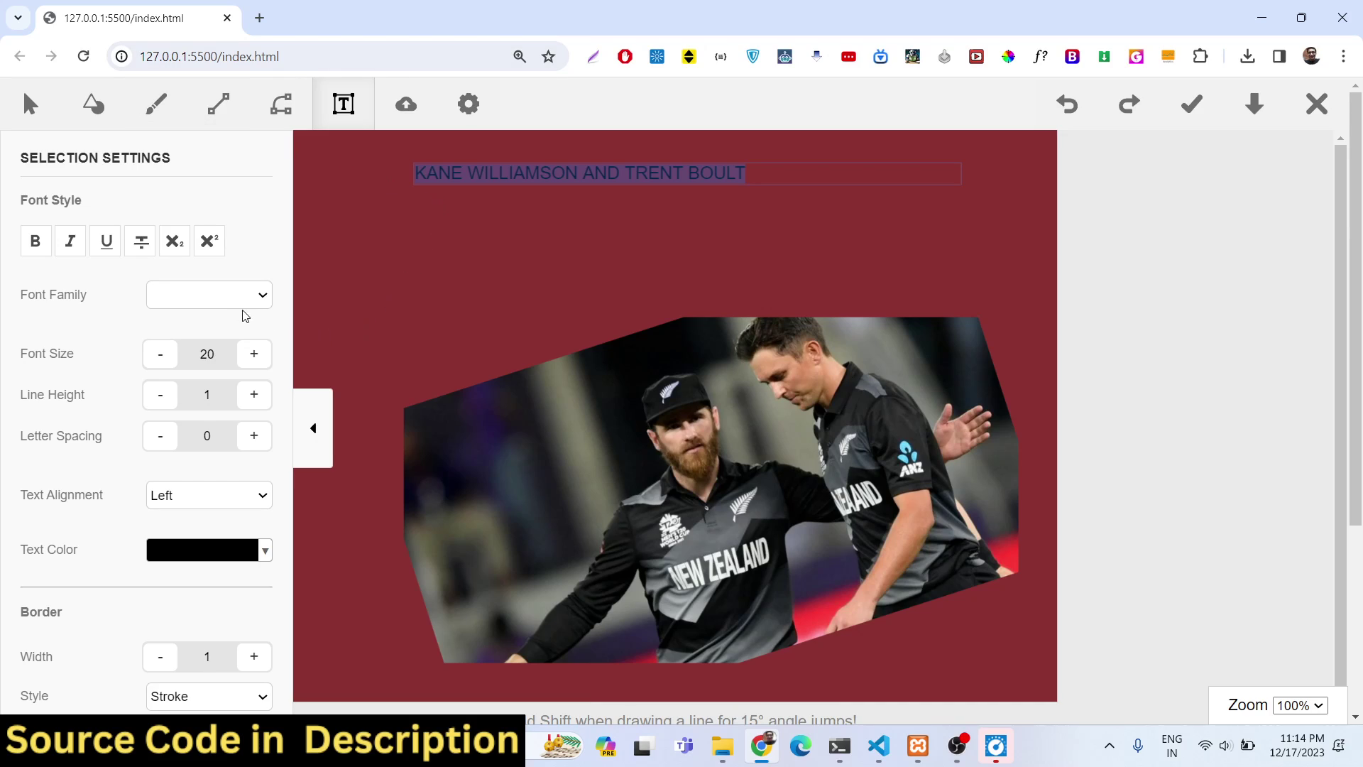
pyautogui.click(252, 359)
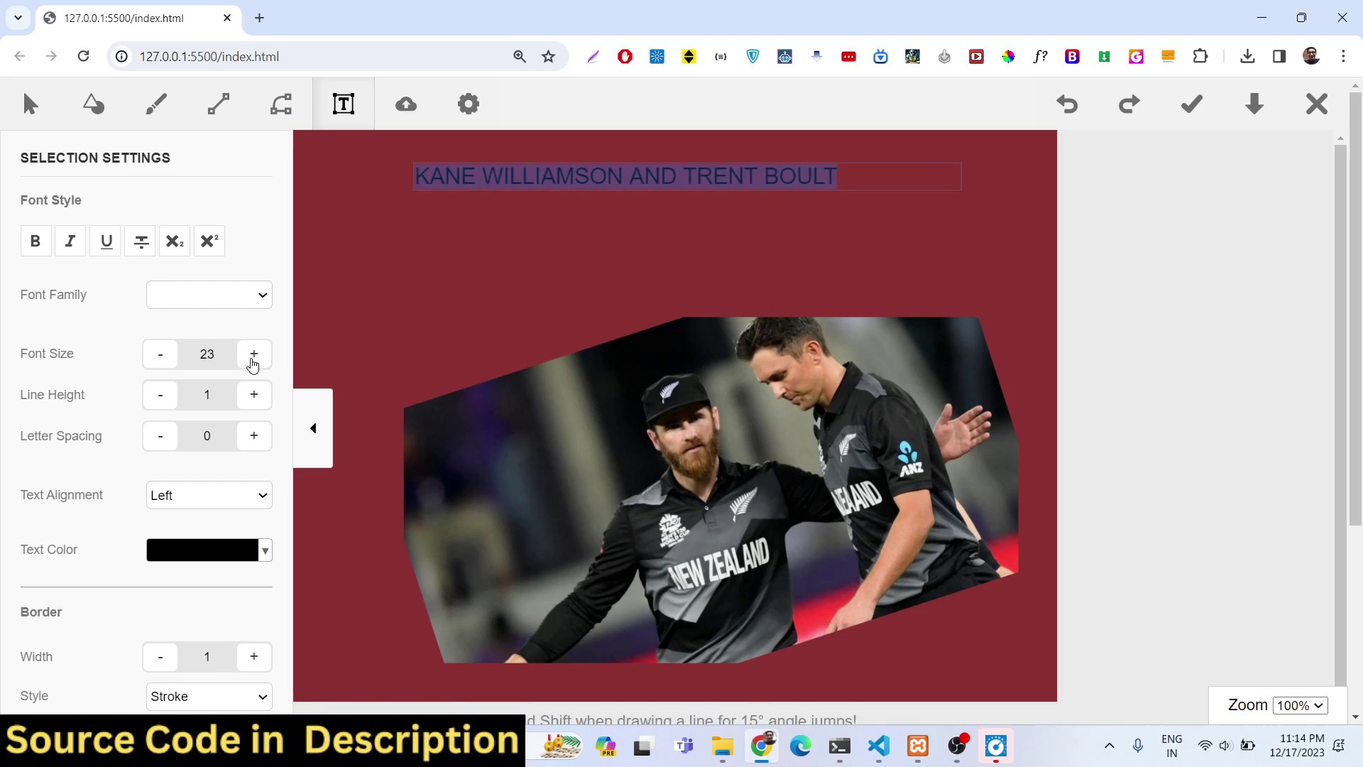
pyautogui.click(253, 358)
pyautogui.click(252, 358)
pyautogui.click(252, 358)
pyautogui.click(252, 359)
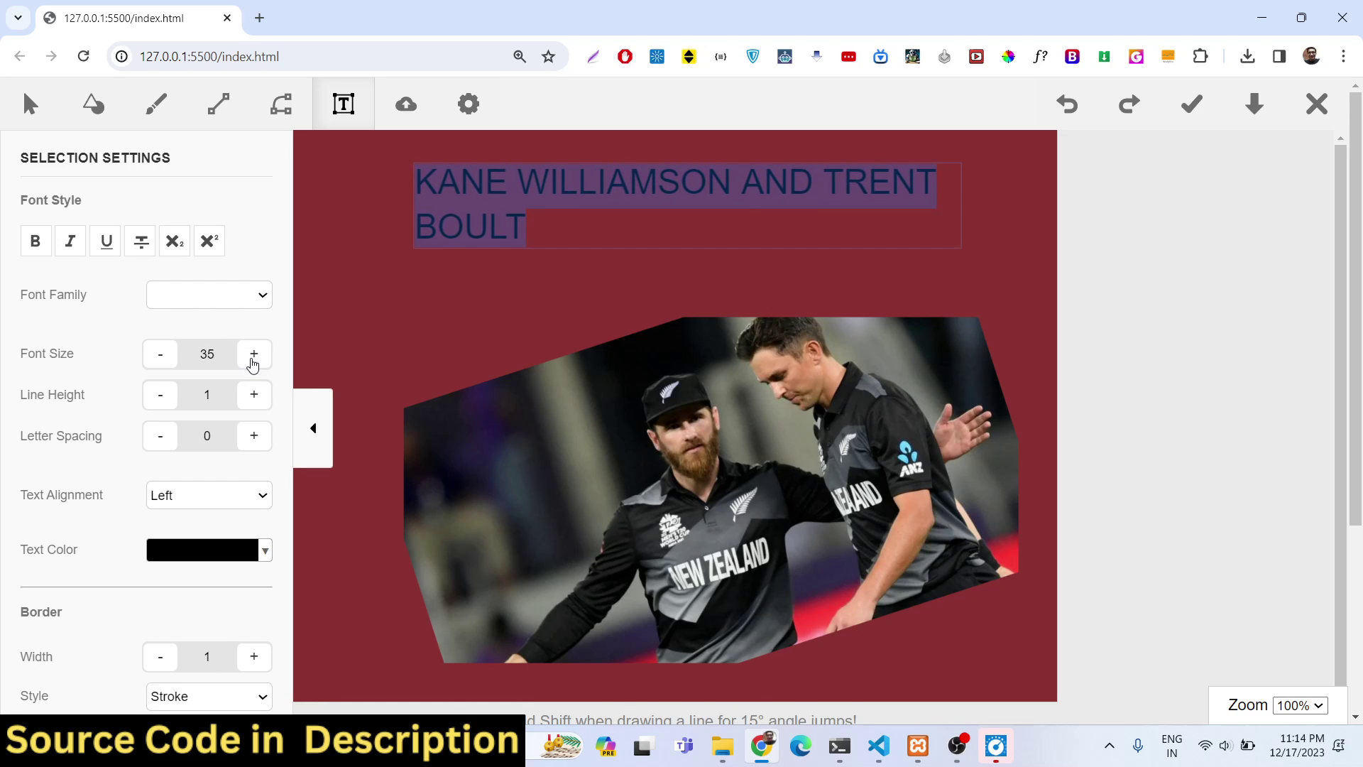
pyautogui.click(252, 359)
pyautogui.click(252, 359)
# Step: Try the Oswald font on the heading, and set its font family to Lucida Console
pyautogui.click(238, 304)
pyautogui.click(211, 348)
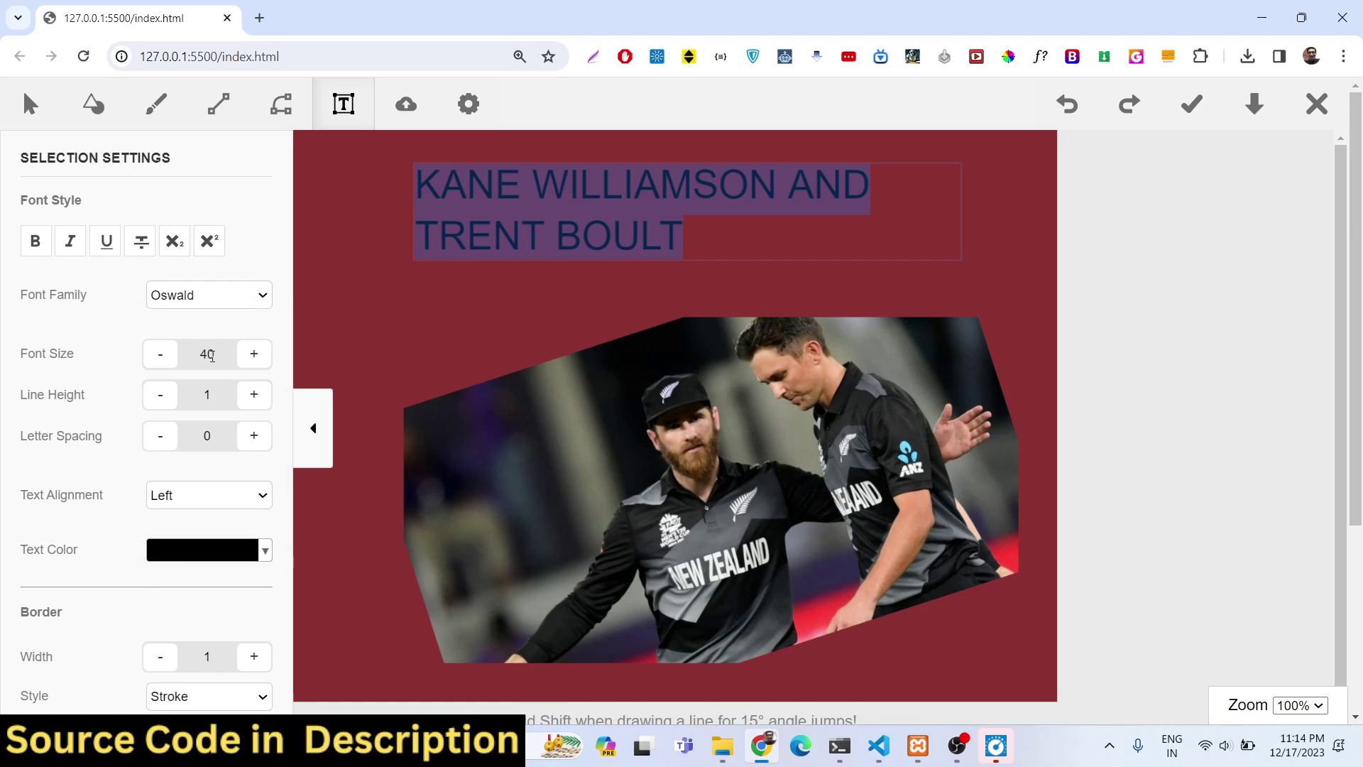
pyautogui.click(617, 226)
pyautogui.moveTo(736, 231); pyautogui.dragTo(423, 184)
pyautogui.click(223, 293)
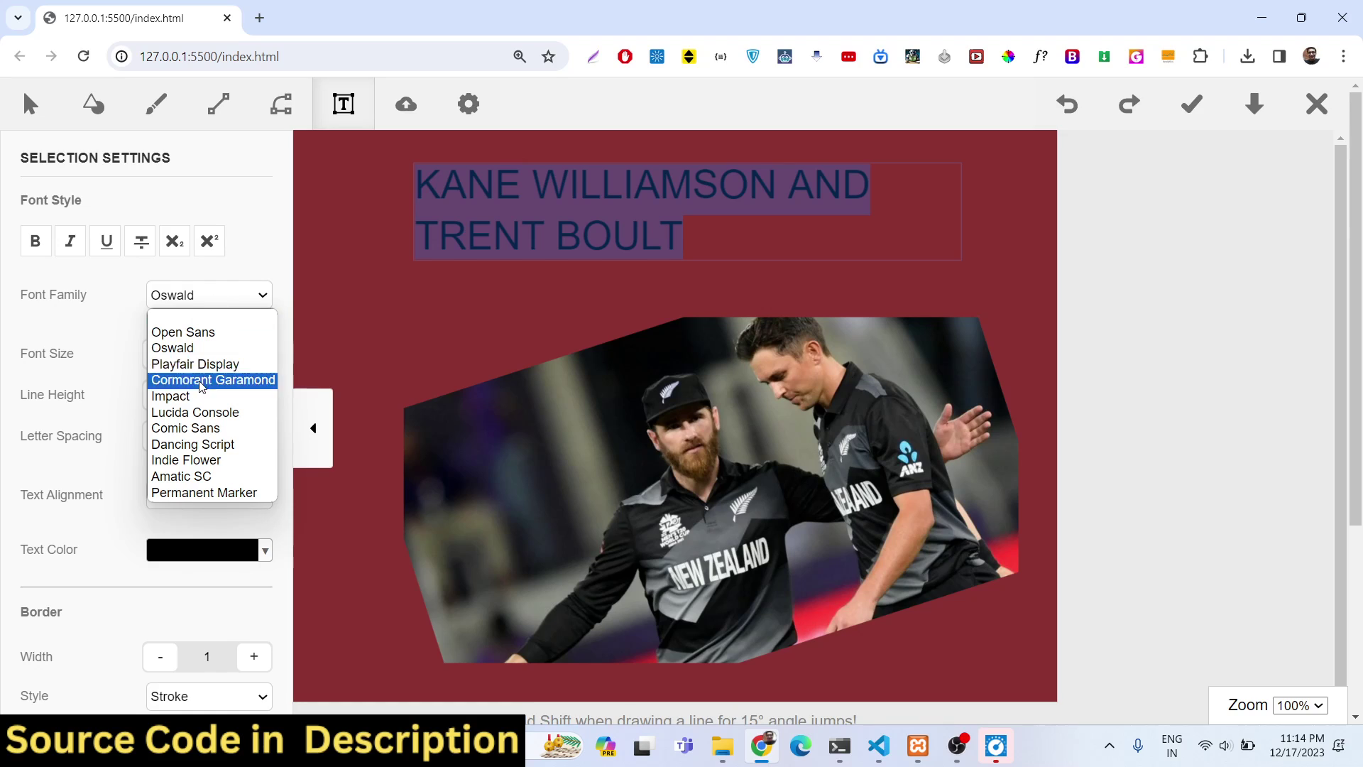
pyautogui.click(216, 413)
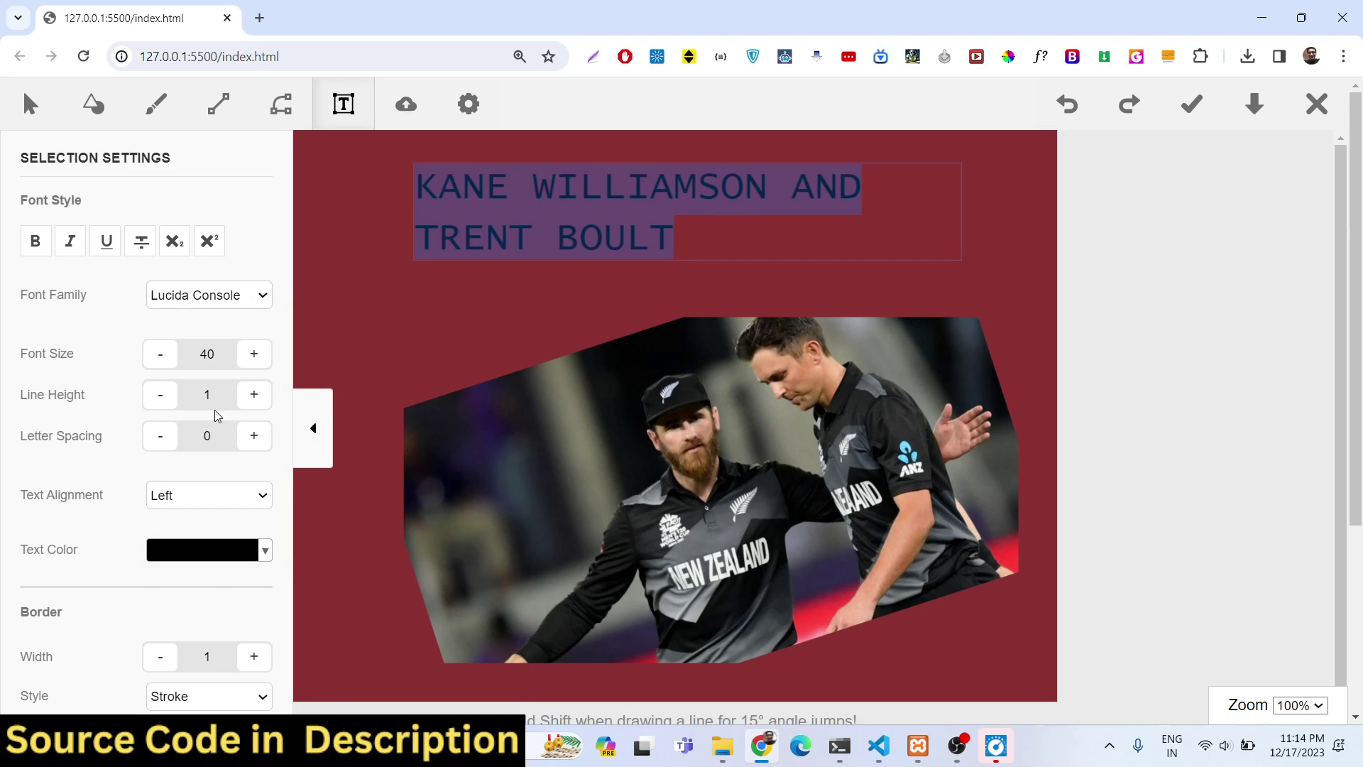
pyautogui.click(308, 249)
# Step: Select the full heading text and raise its font size to 55
pyautogui.doubleClick(593, 190)
pyautogui.tripleClick(594, 192)
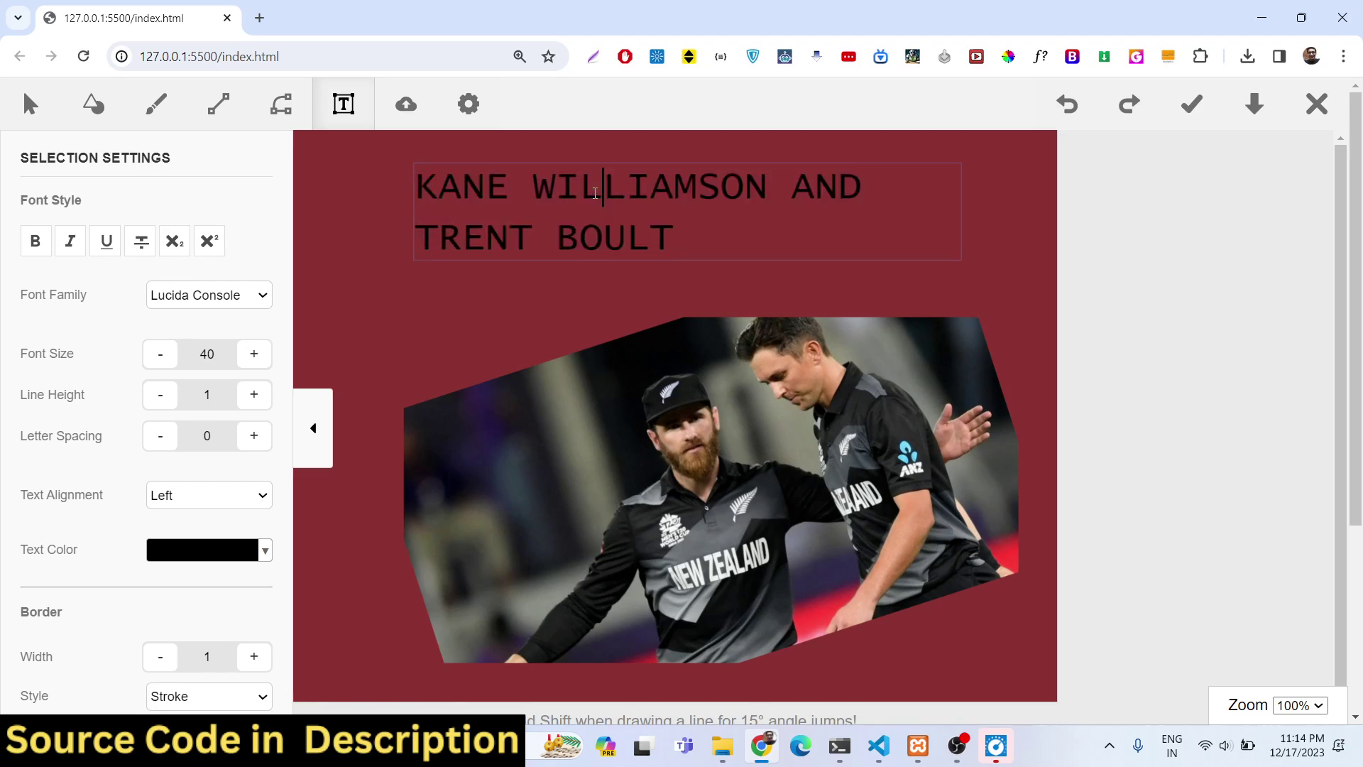
pyautogui.click(254, 353)
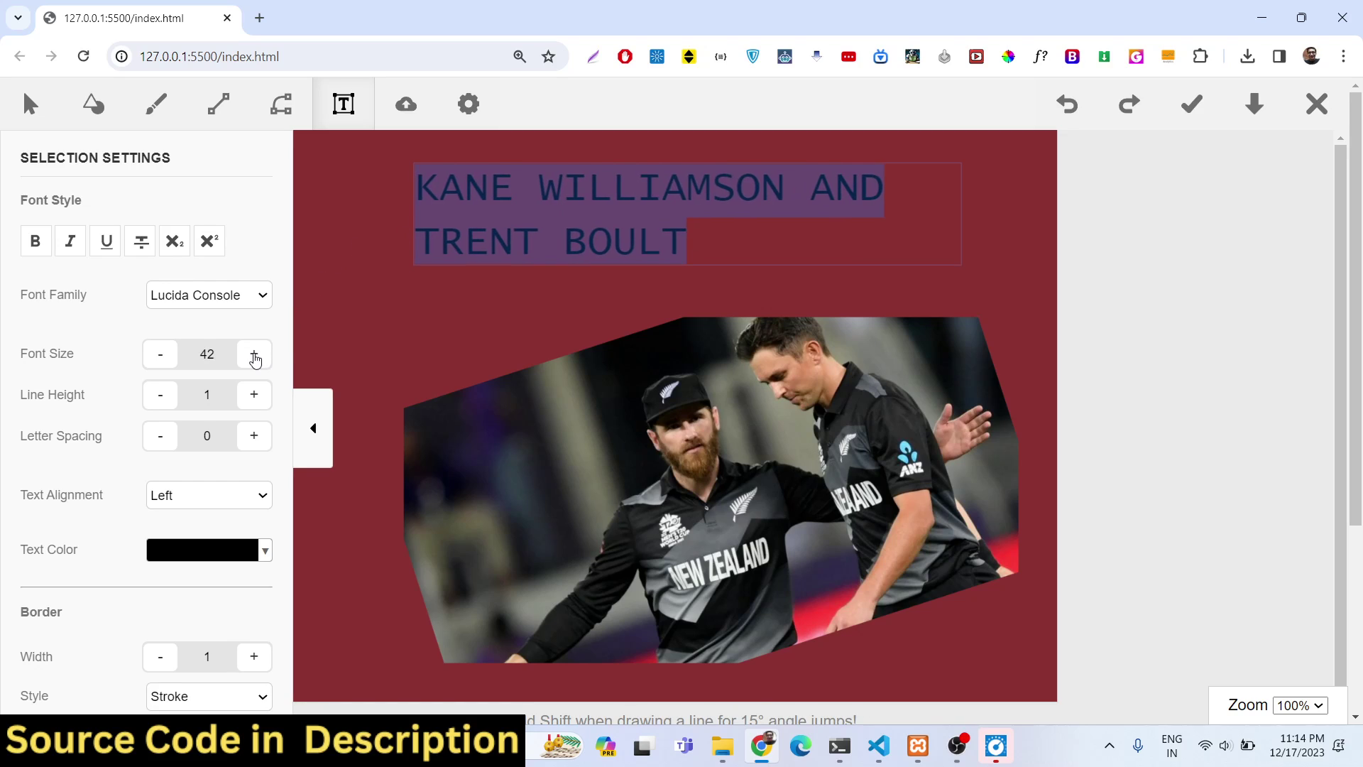
pyautogui.click(254, 354)
pyautogui.click(254, 354)
pyautogui.click(254, 354)
pyautogui.click(254, 353)
pyautogui.click(254, 353)
pyautogui.click(254, 353)
pyautogui.click(254, 353)
pyautogui.click(254, 354)
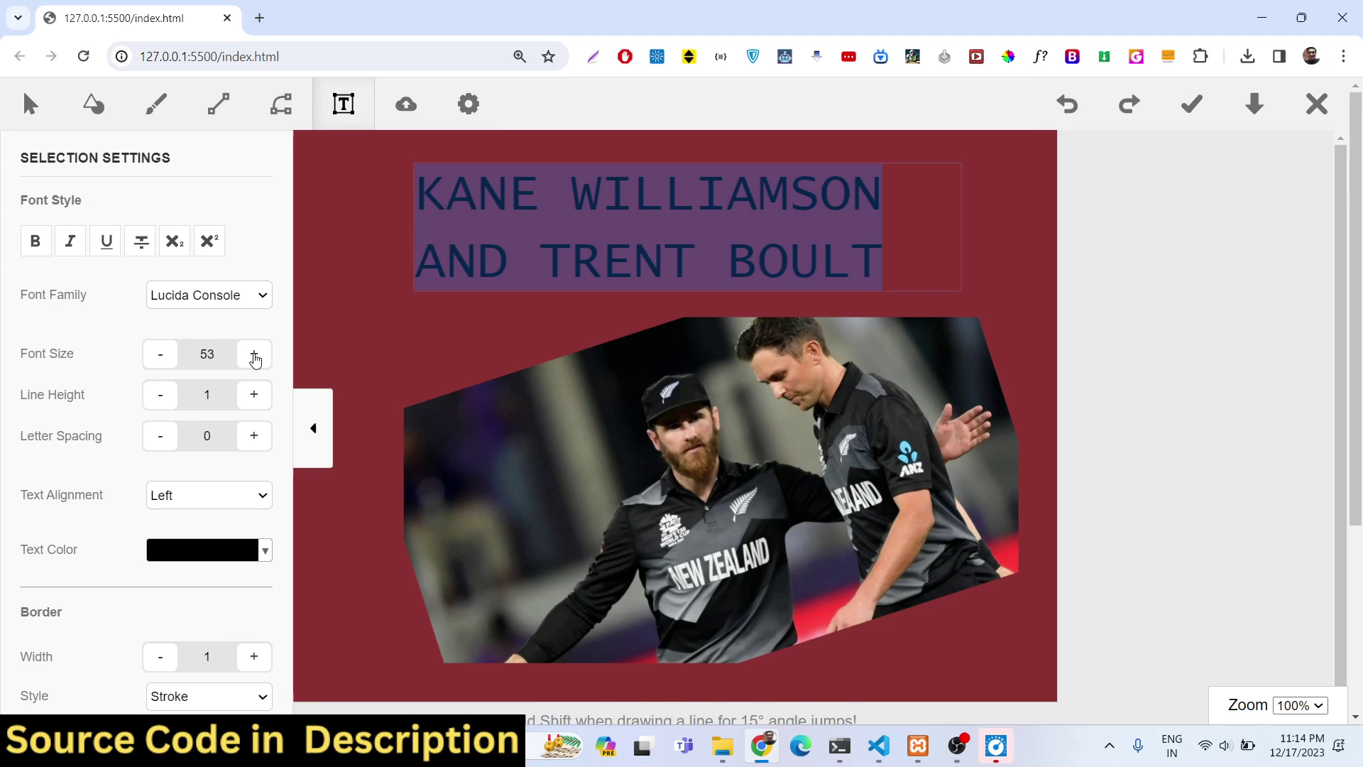
pyautogui.click(254, 353)
pyautogui.click(254, 353)
pyautogui.click(999, 231)
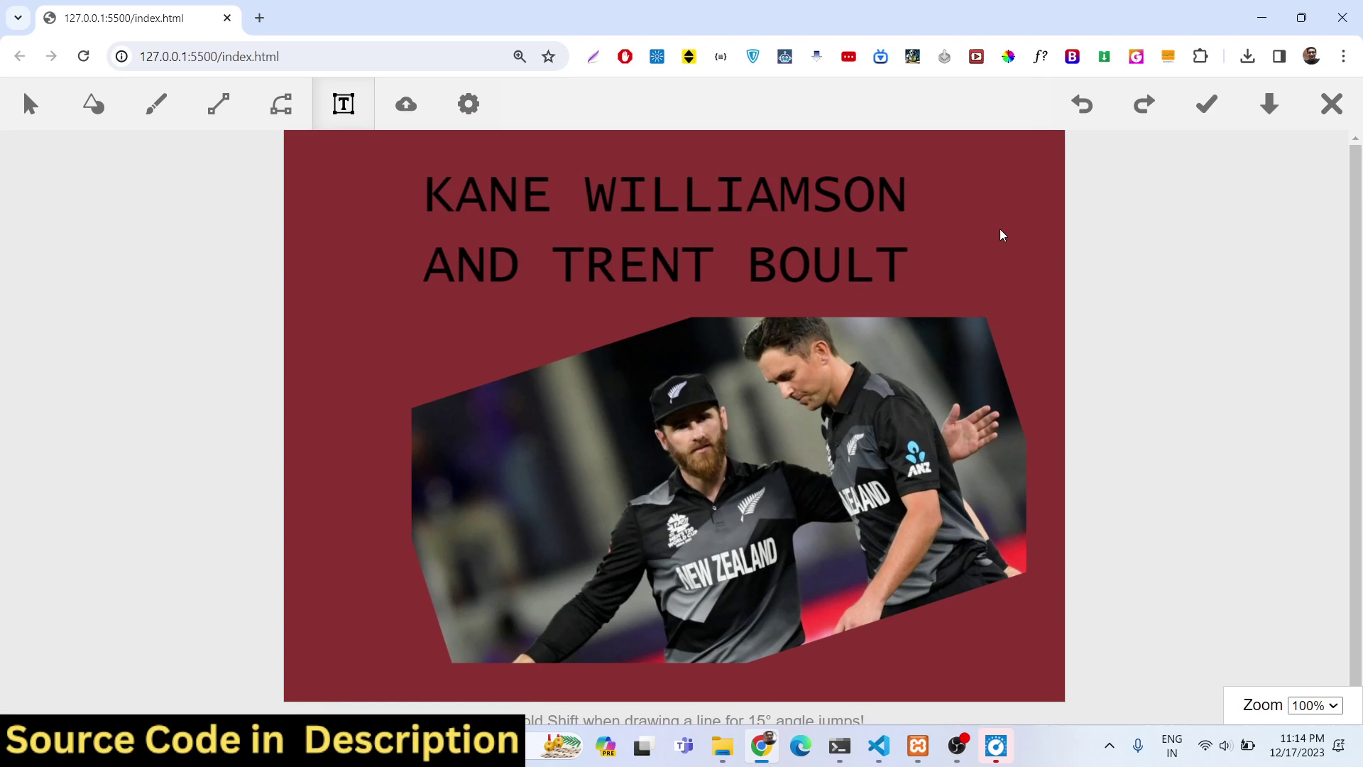
# Step: Change the heading's text color to whitesmoke and deselect the text box
pyautogui.click(757, 266)
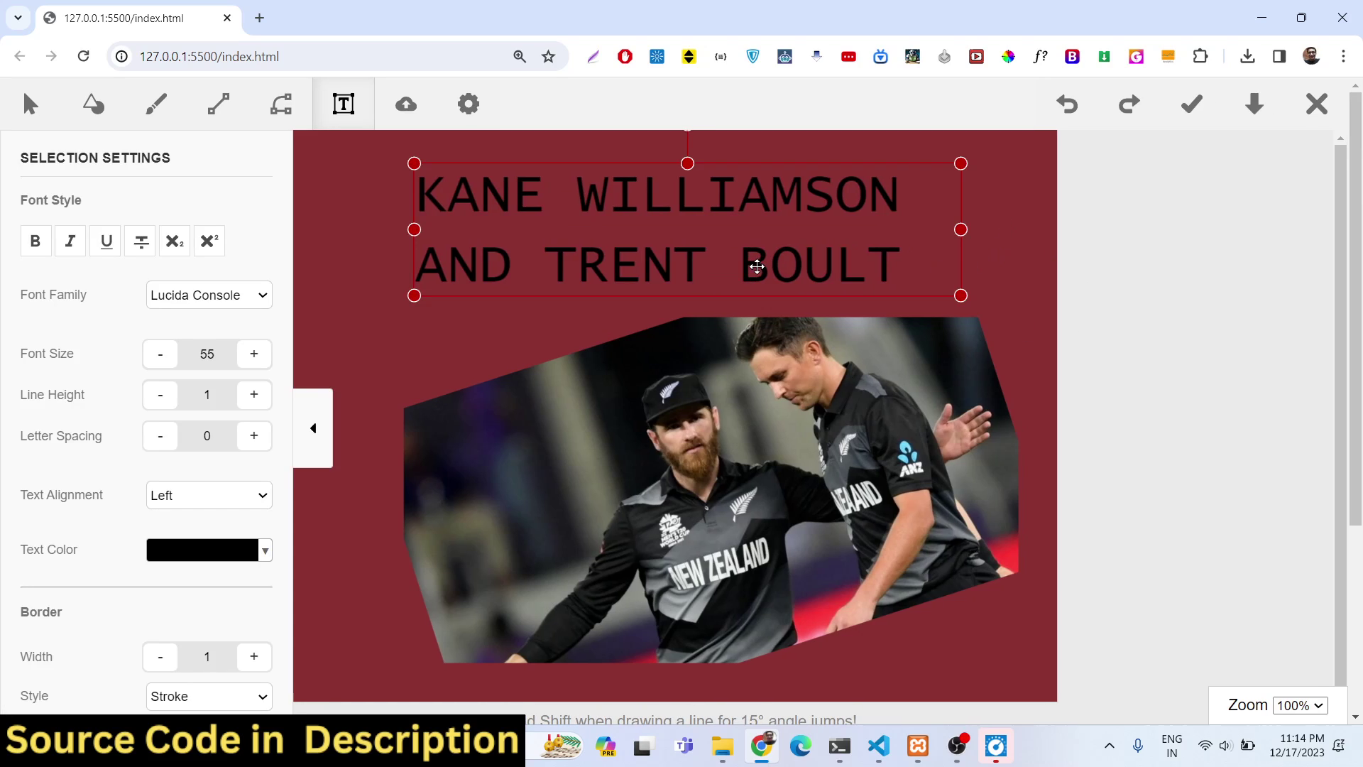
pyautogui.click(178, 549)
pyautogui.click(357, 325)
pyautogui.moveTo(357, 325); pyautogui.dragTo(347, 288)
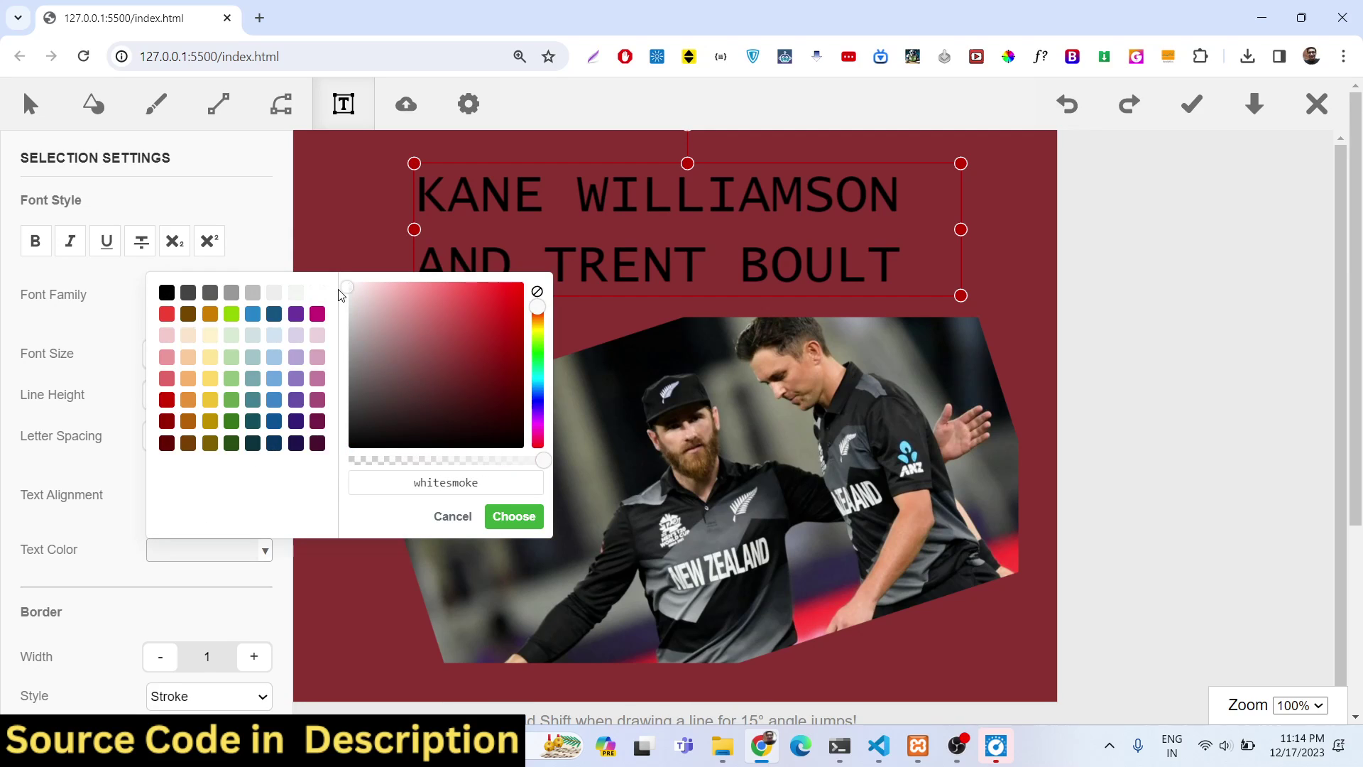
pyautogui.click(336, 223)
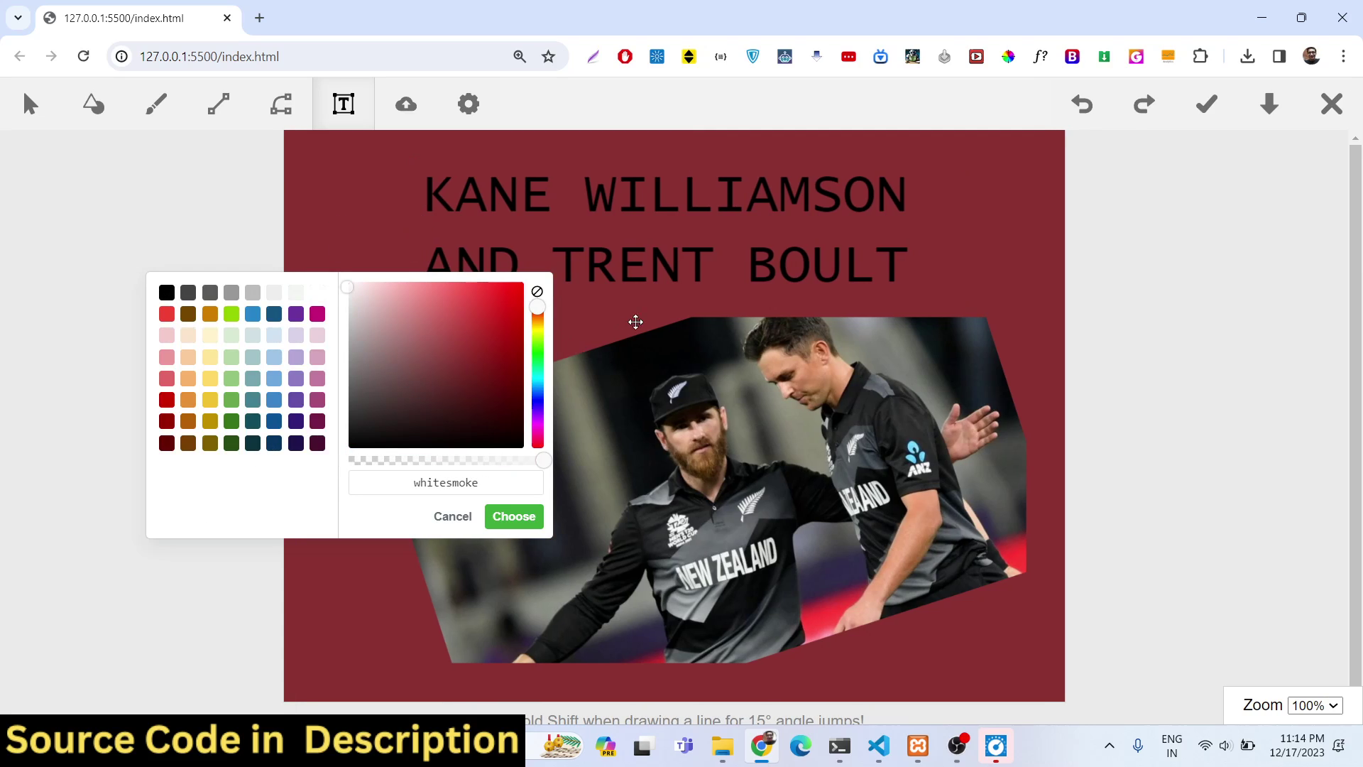
pyautogui.doubleClick(725, 277)
pyautogui.click(939, 250)
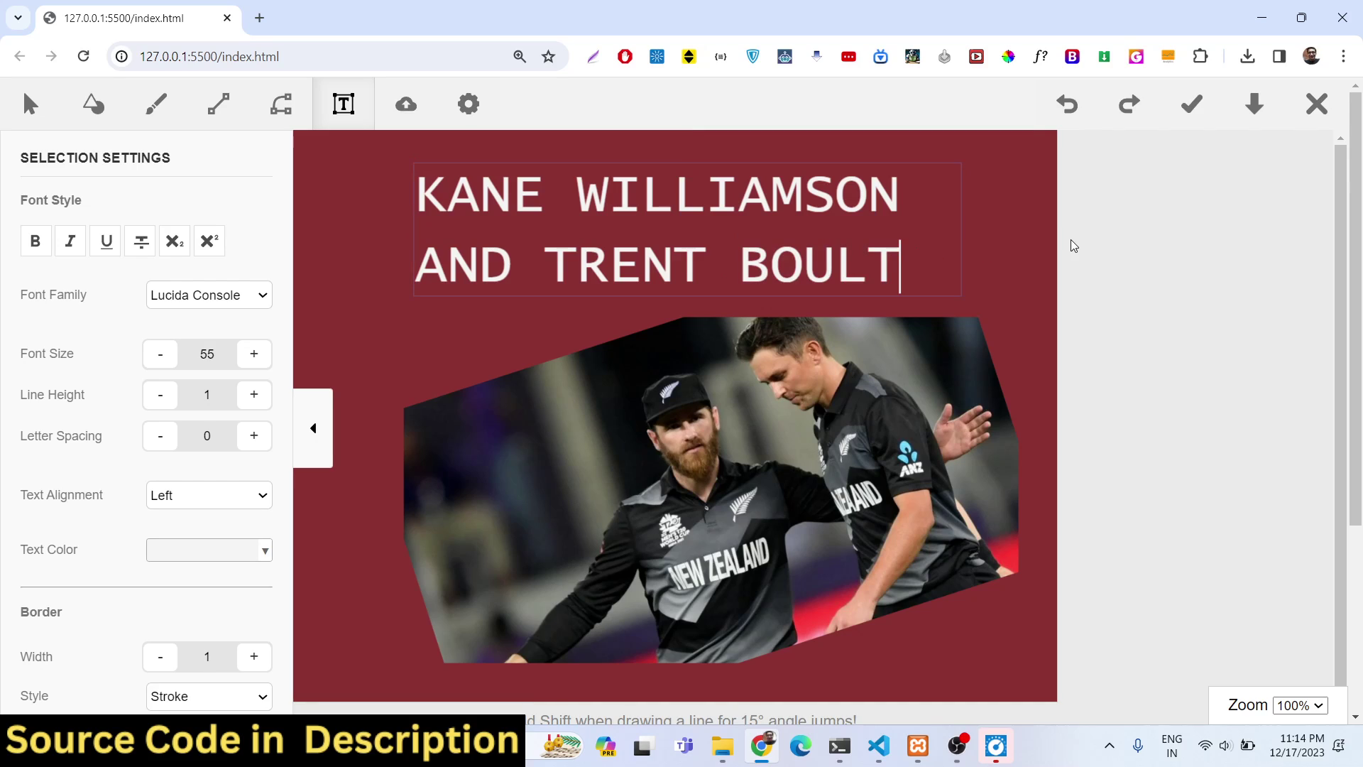
pyautogui.click(1036, 240)
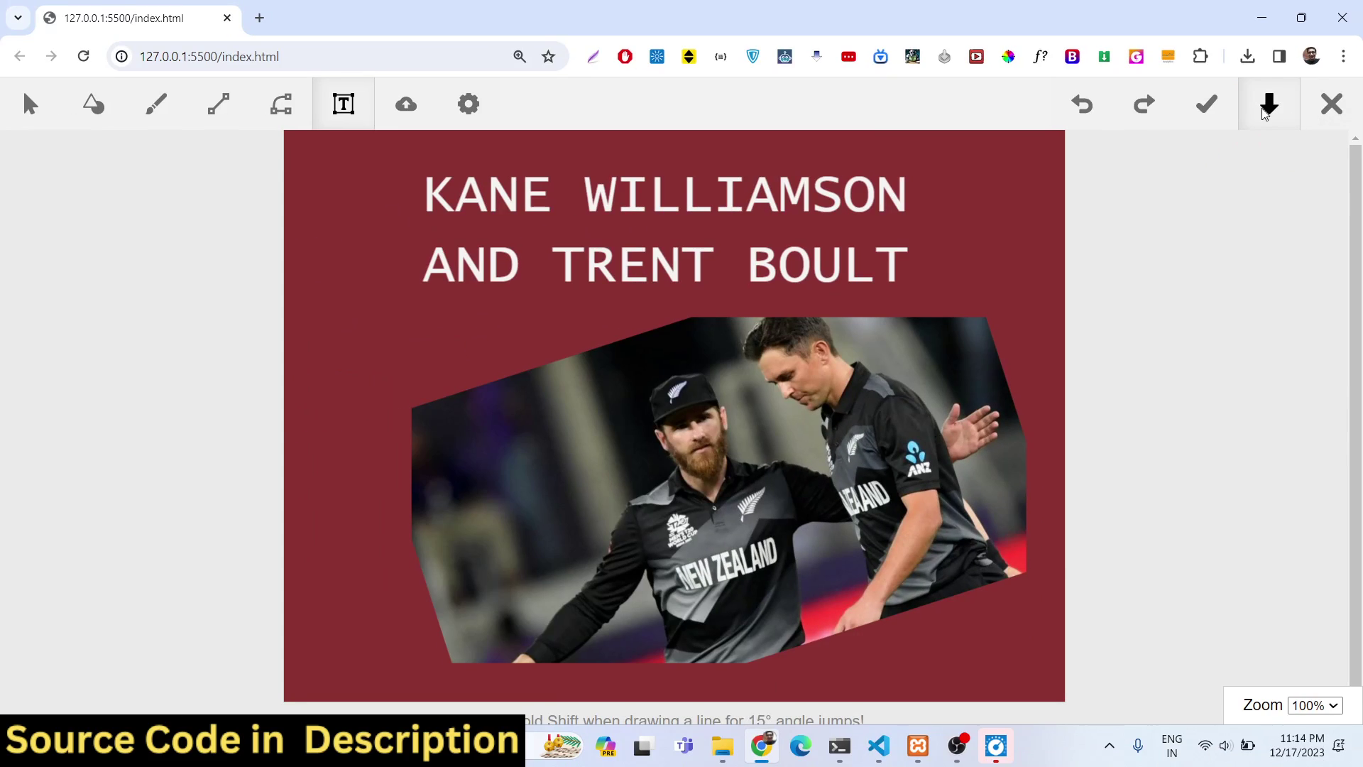
# Step: Download the design as an SVG, view the downloaded file, and return to the editor
pyautogui.click(1193, 87)
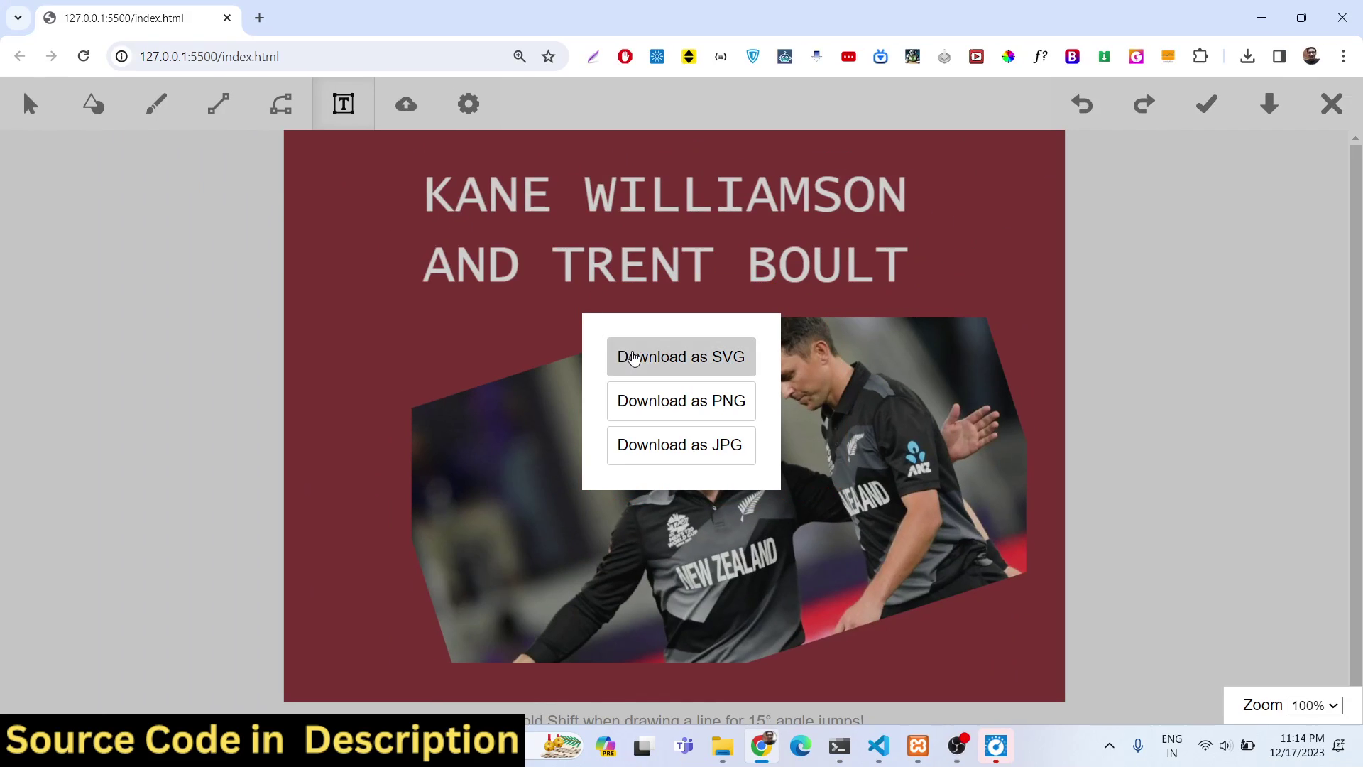
pyautogui.click(667, 323)
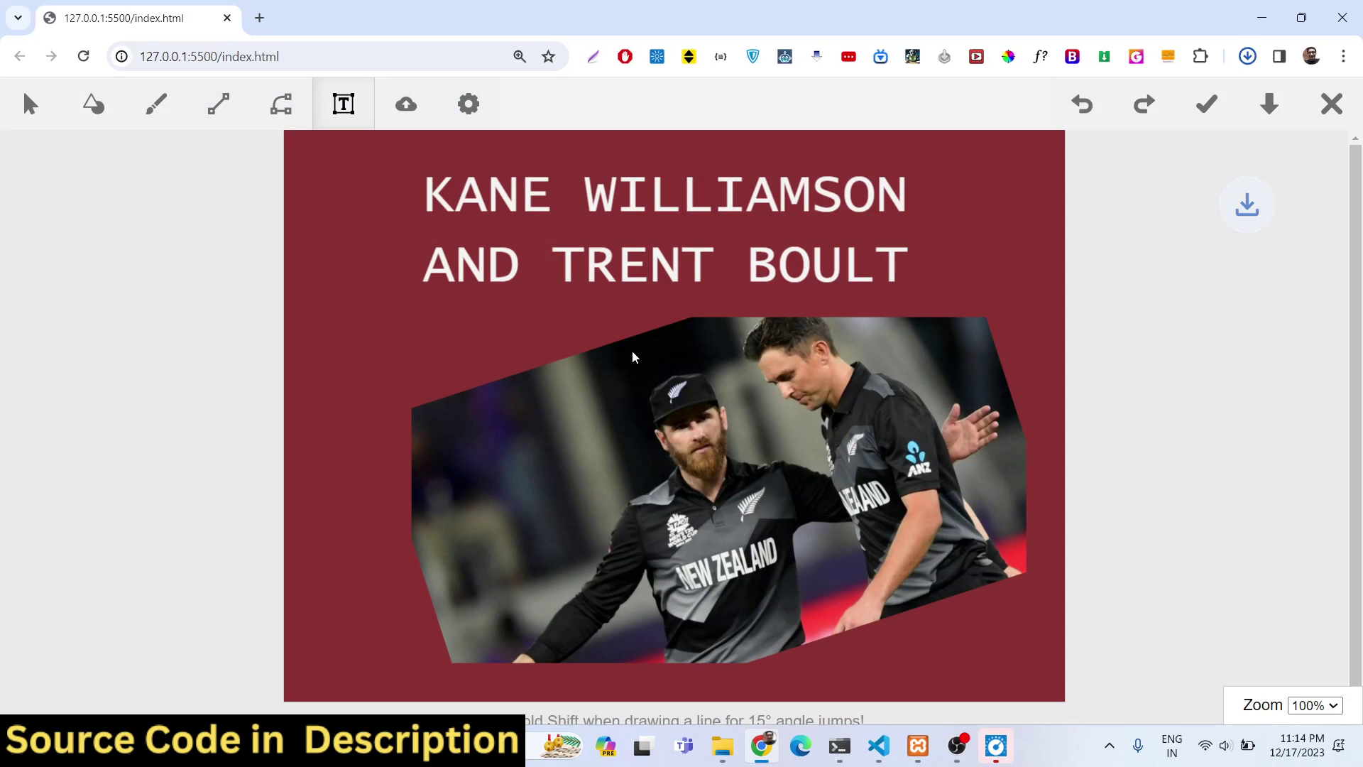
pyautogui.click(1250, 62)
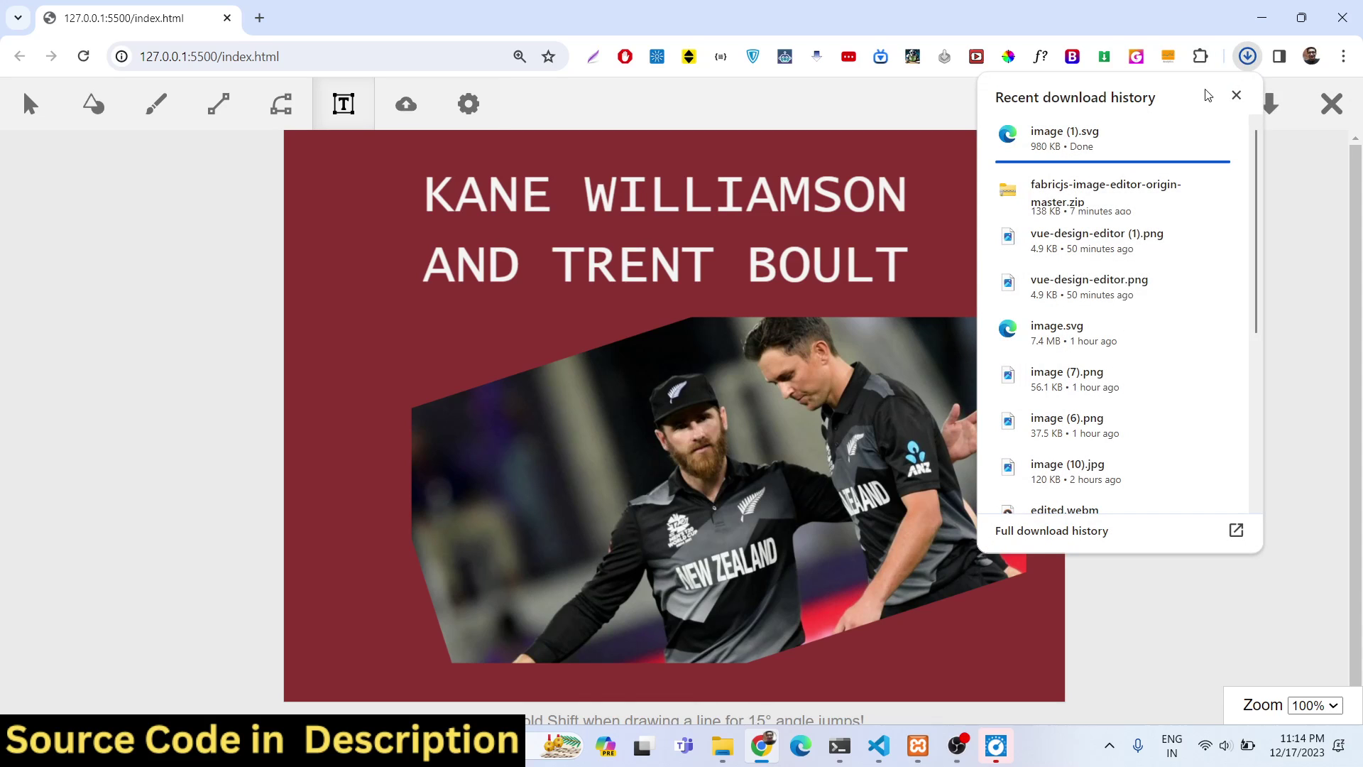
pyautogui.click(1095, 157)
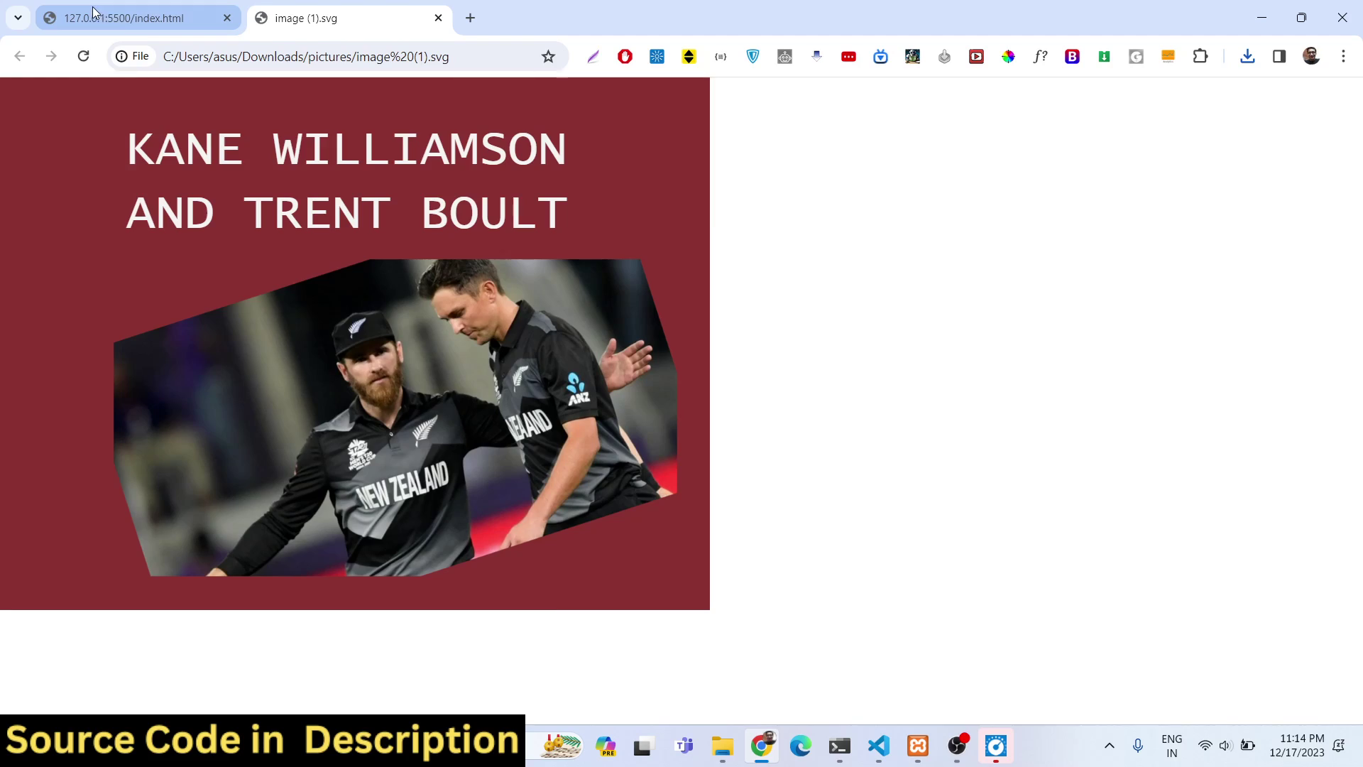
pyautogui.click(135, 18)
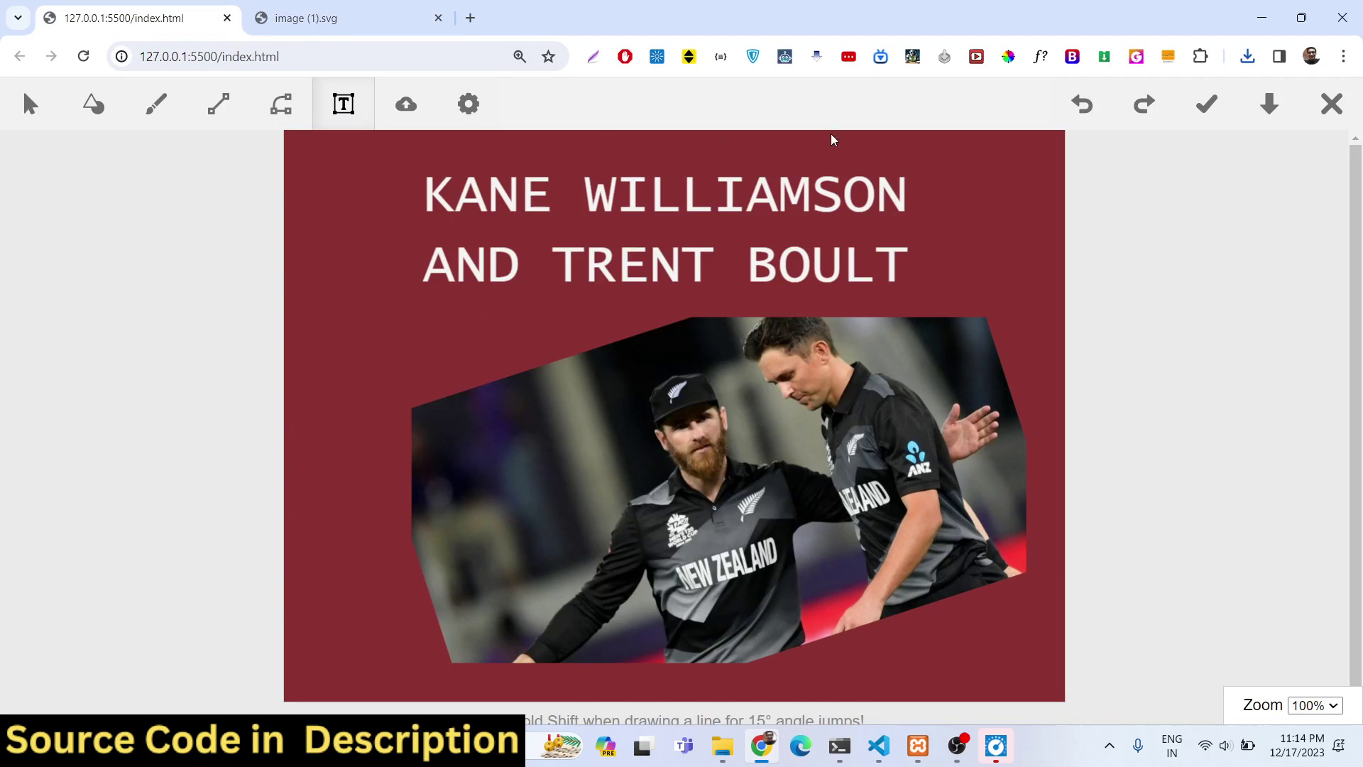
# Step: Download the design as a PNG, inspect the downloaded image at different zoom levels, and close the viewer
pyautogui.click(1269, 104)
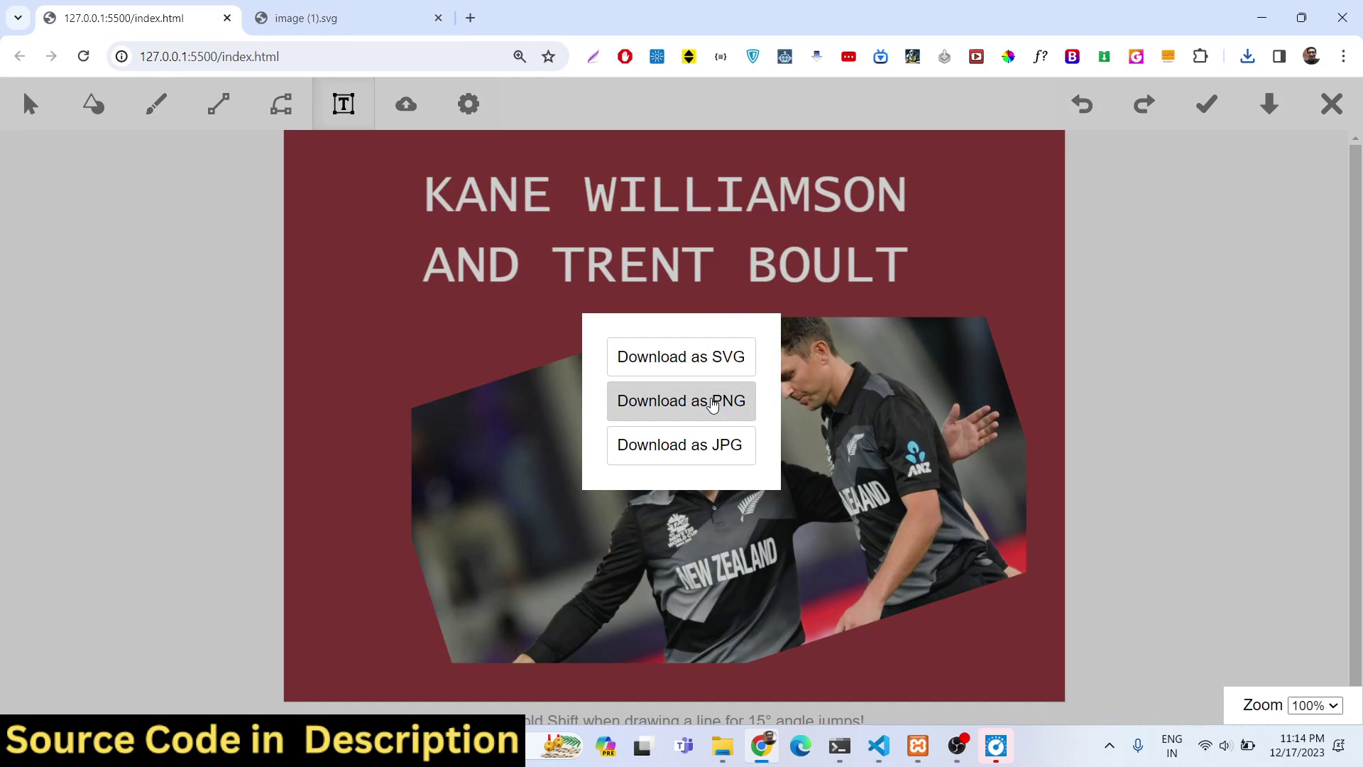
pyautogui.click(681, 399)
pyautogui.click(1034, 118)
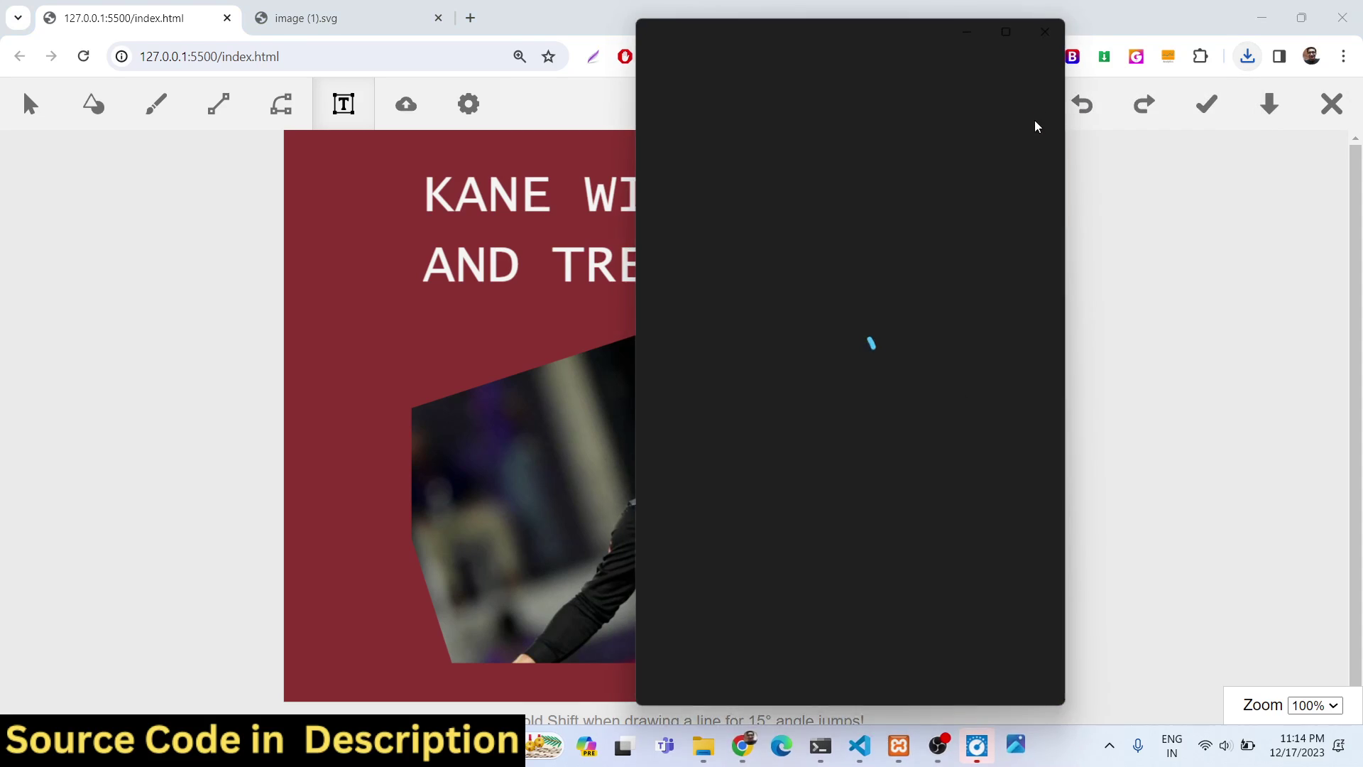
pyautogui.scroll(2, 828, 327)
pyautogui.scroll(-2, 828, 326)
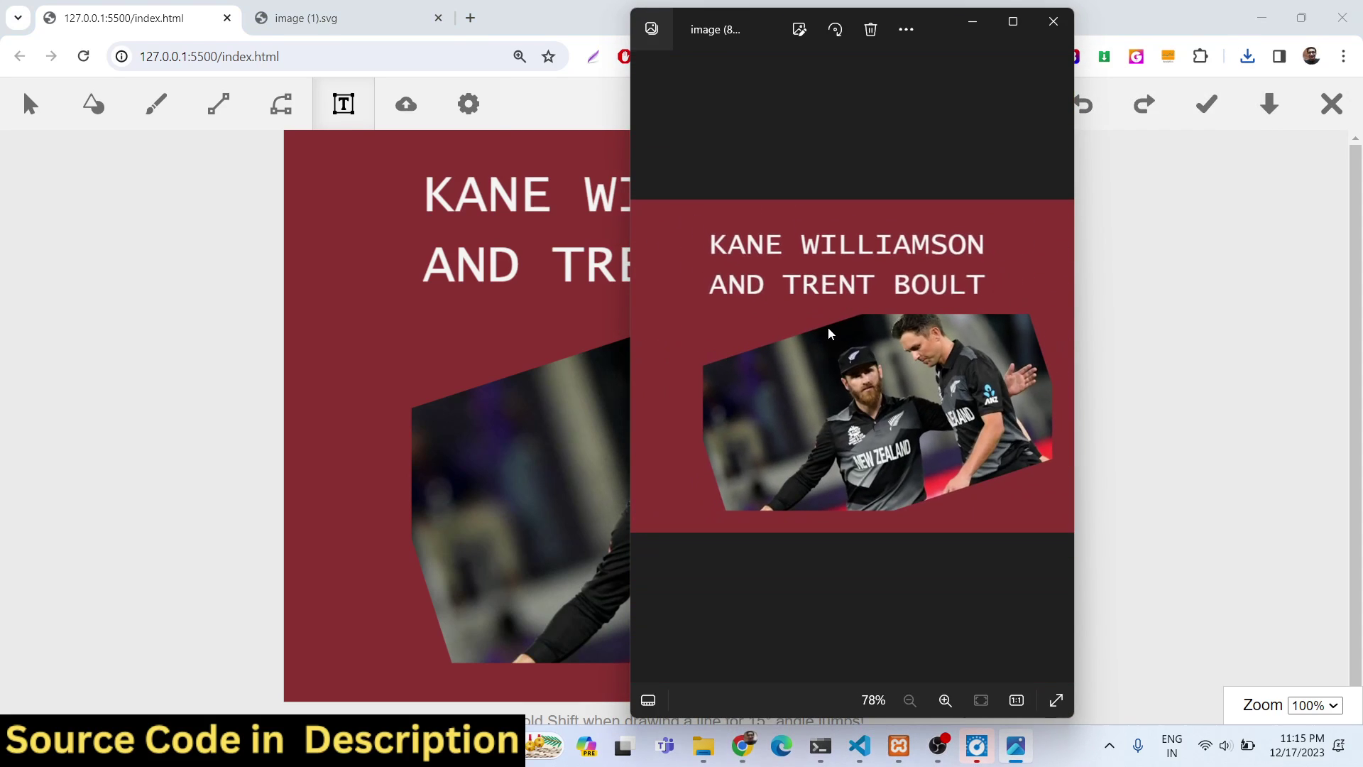
pyautogui.click(1054, 25)
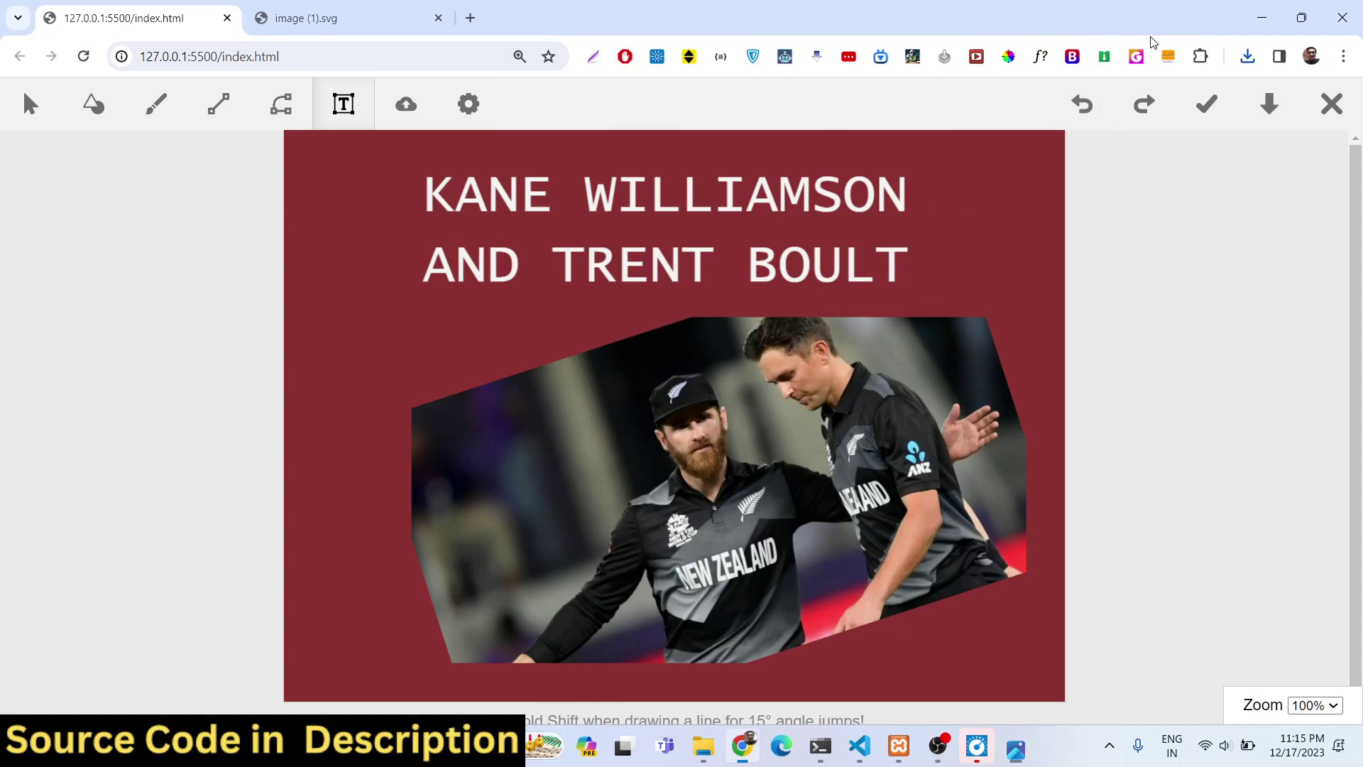
# Step: Download the design as a JPG, inspect the downloaded image up close, and minimize the viewer
pyautogui.click(1275, 105)
pyautogui.click(696, 454)
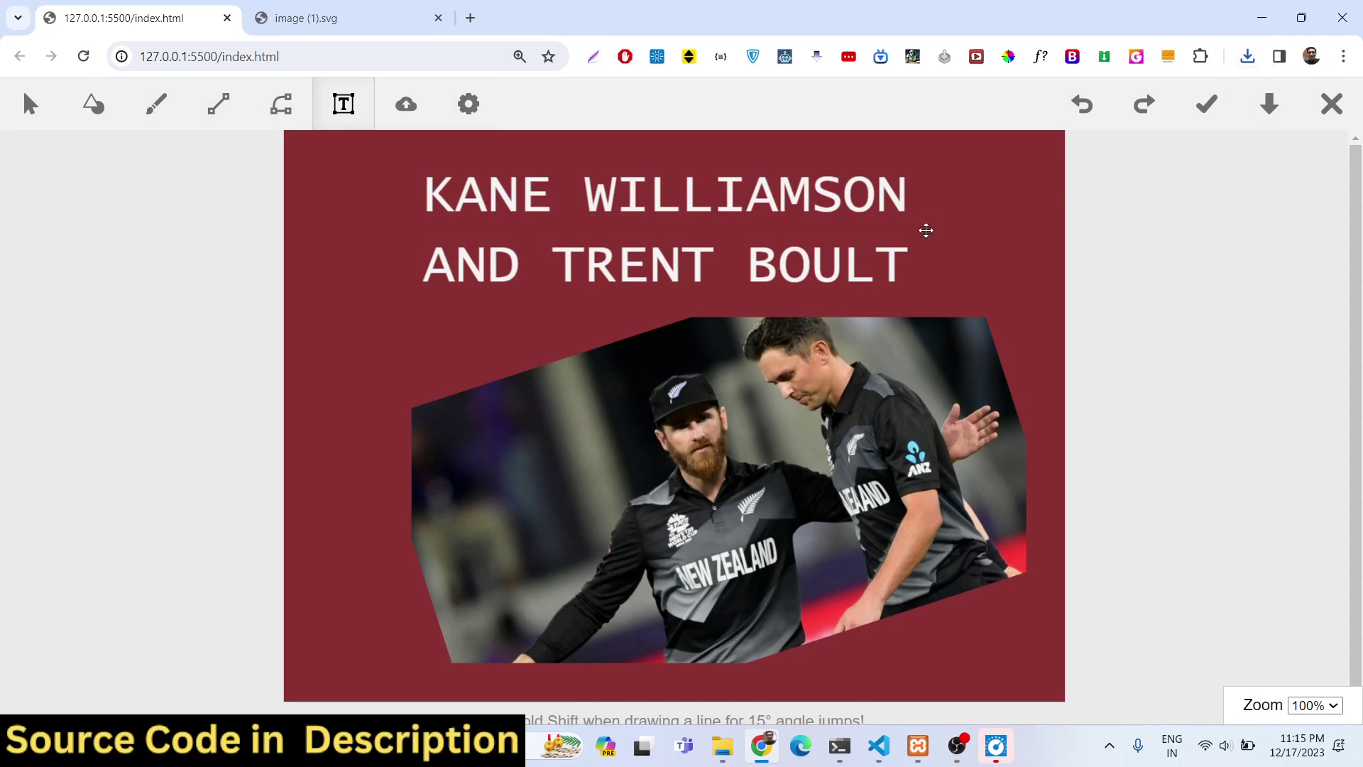
pyautogui.click(1248, 56)
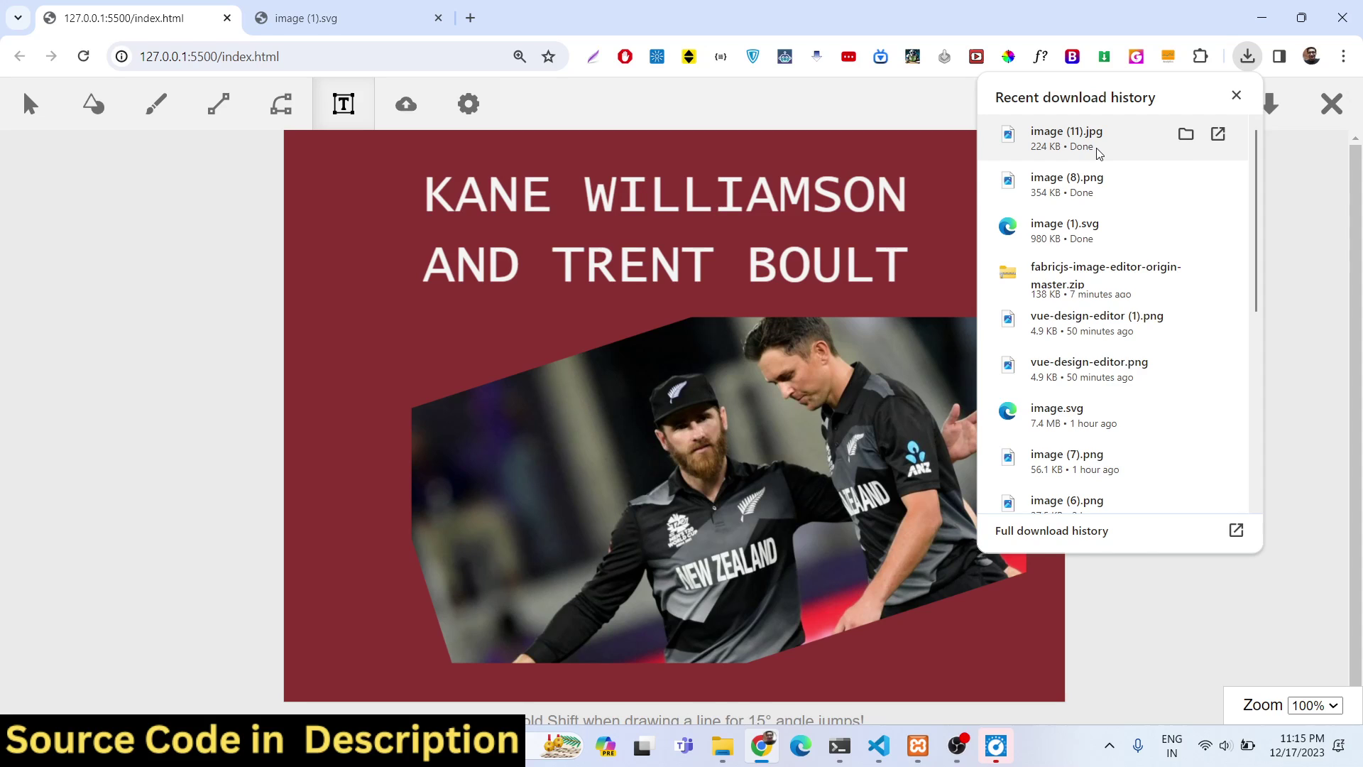
pyautogui.click(1102, 142)
pyautogui.scroll(3, 863, 324)
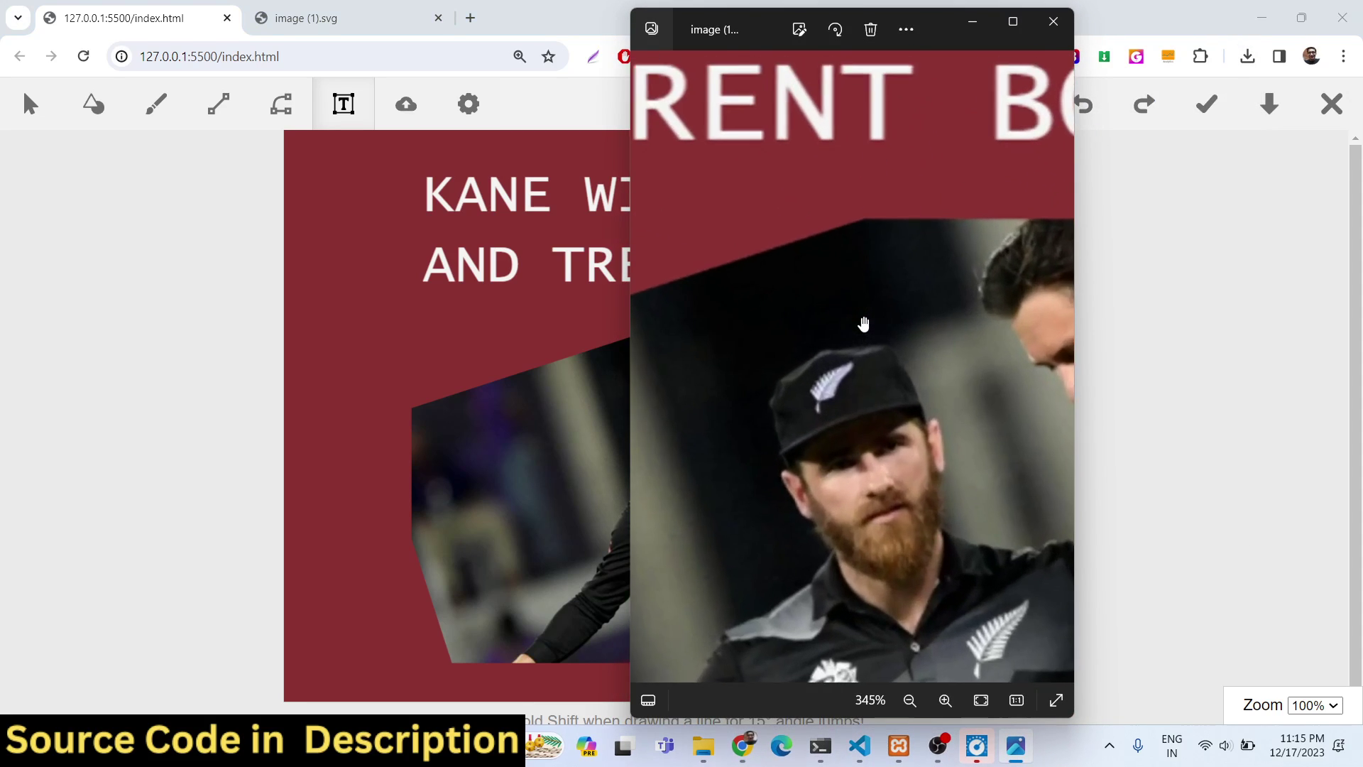
pyautogui.scroll(-5, 861, 320)
pyautogui.click(974, 25)
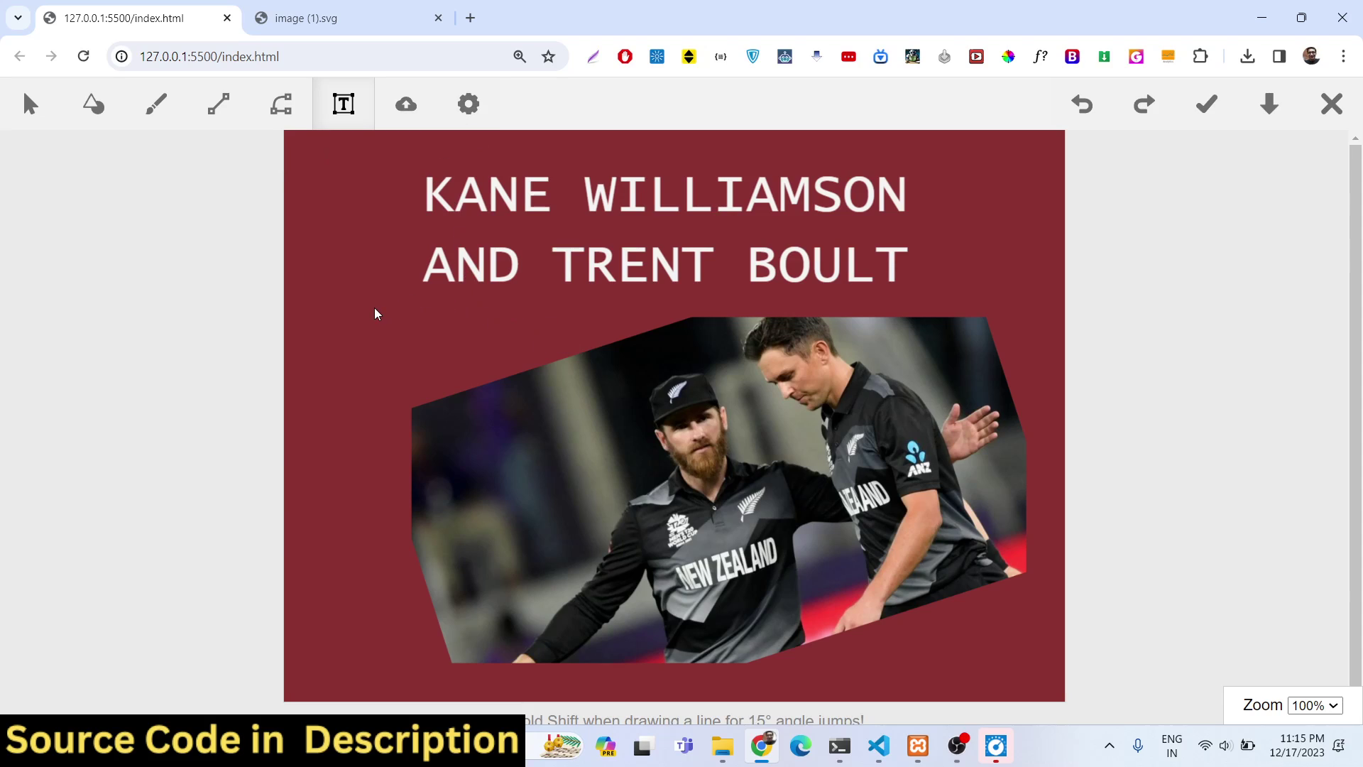
# Step: Change the canvas background fill to solid green #367155
pyautogui.click(468, 114)
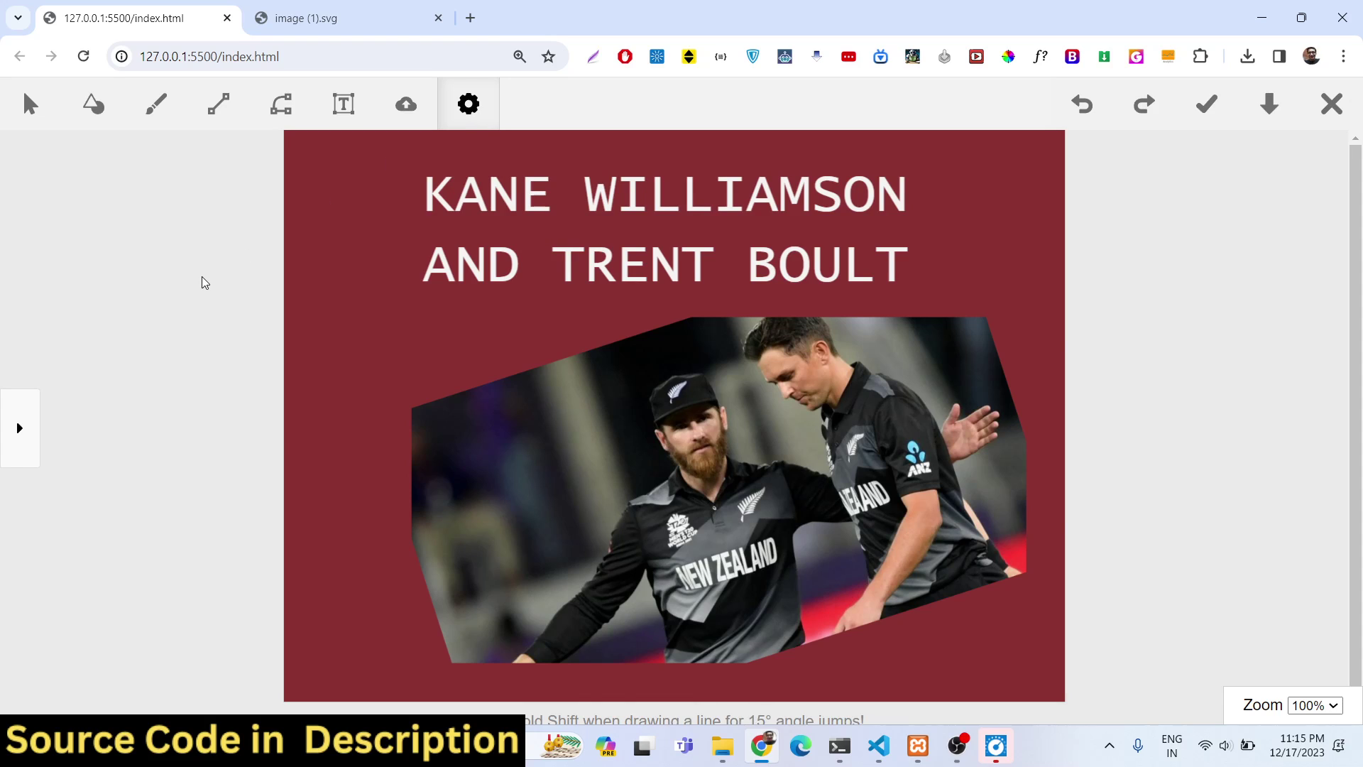
pyautogui.click(18, 428)
pyautogui.moveTo(125, 465)
pyautogui.mouseDown()
pyautogui.moveTo(82, 398)
pyautogui.moveTo(121, 457)
pyautogui.mouseUp()
pyautogui.click(221, 453)
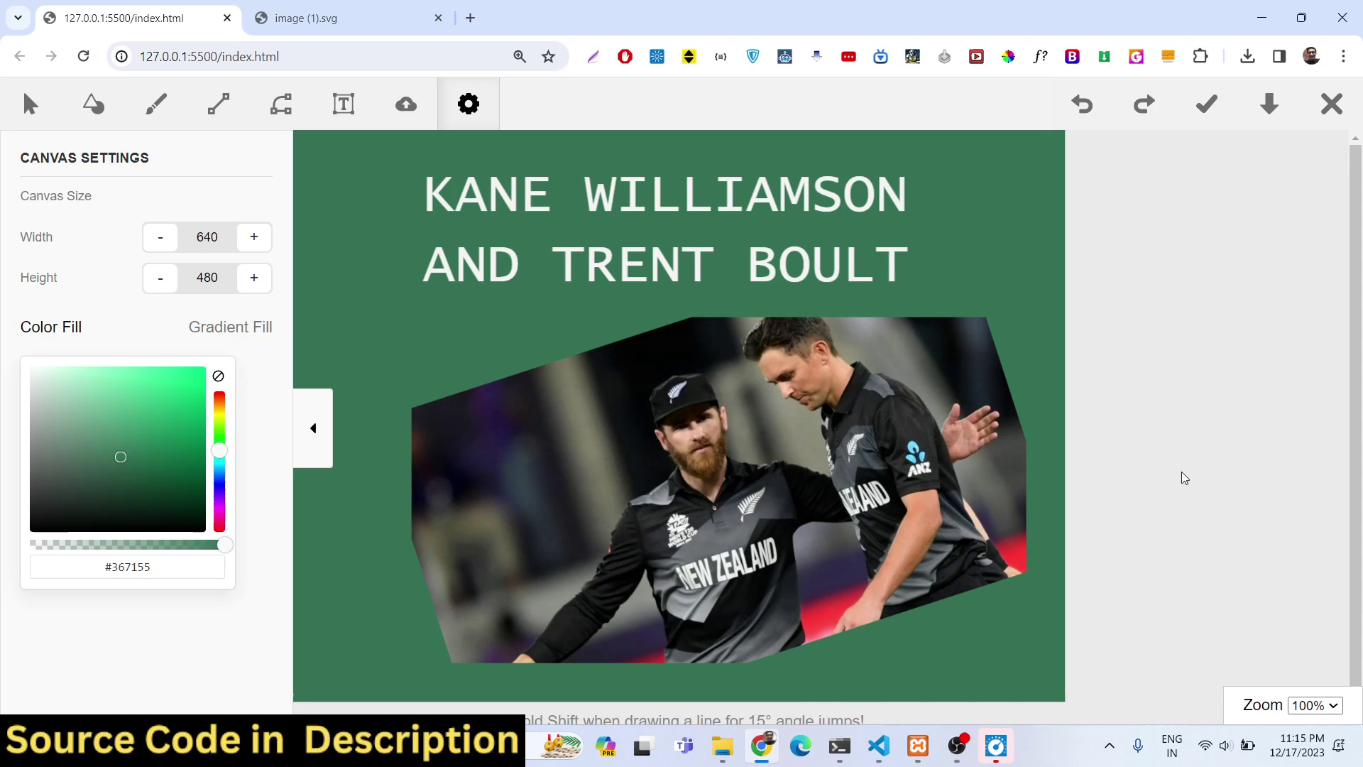
pyautogui.scroll(-1, 1182, 471)
pyautogui.scroll(1, 1181, 472)
# Step: Underline both heading lines with freehand Pencil strokes at width 1, picking magenta #c90076 as the brush color
pyautogui.click(157, 114)
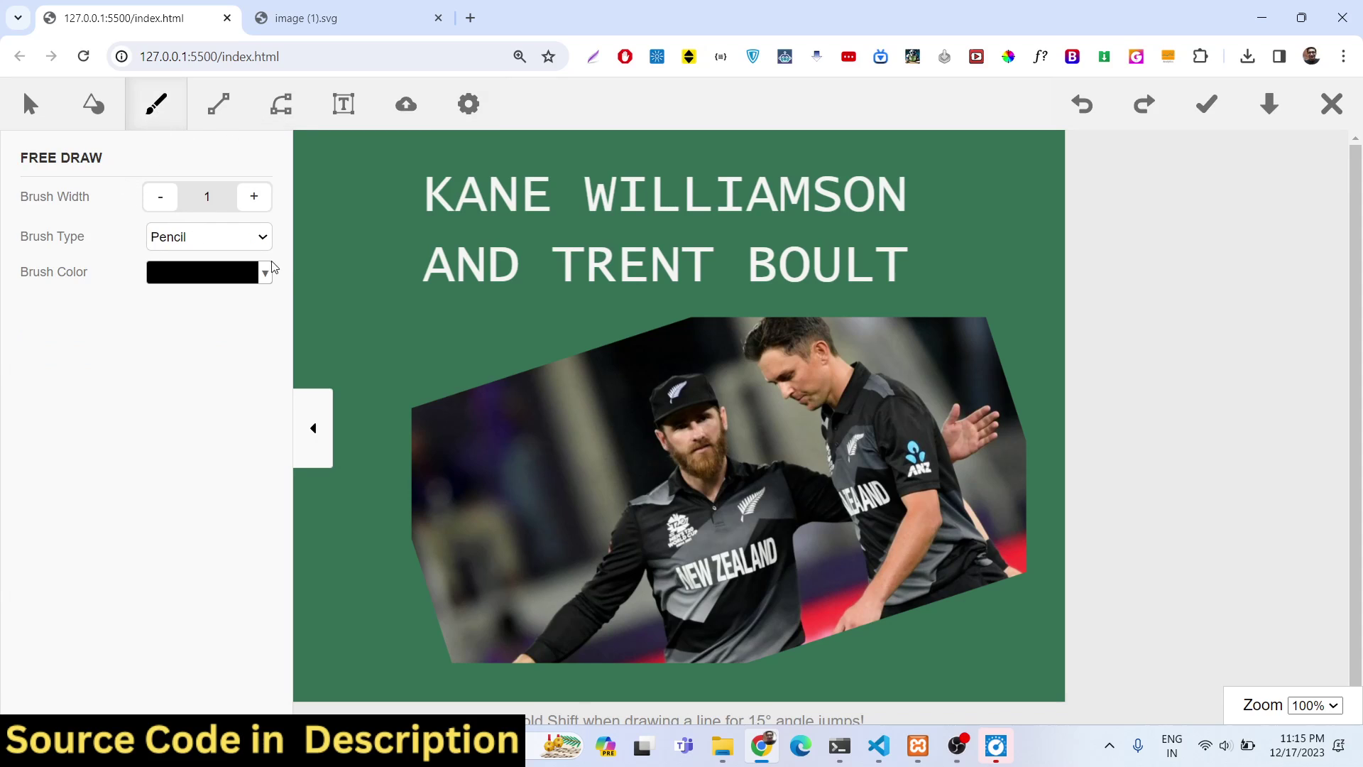
pyautogui.click(203, 240)
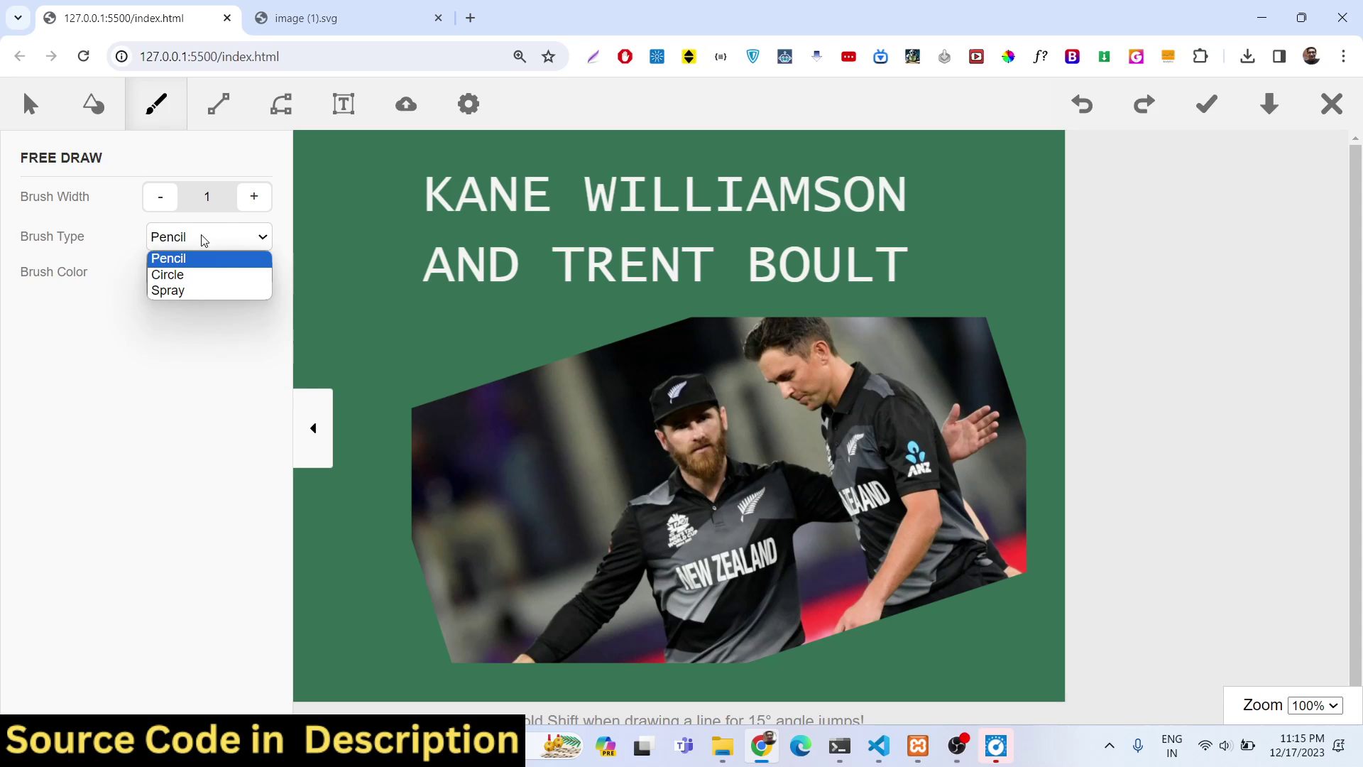
pyautogui.click(202, 246)
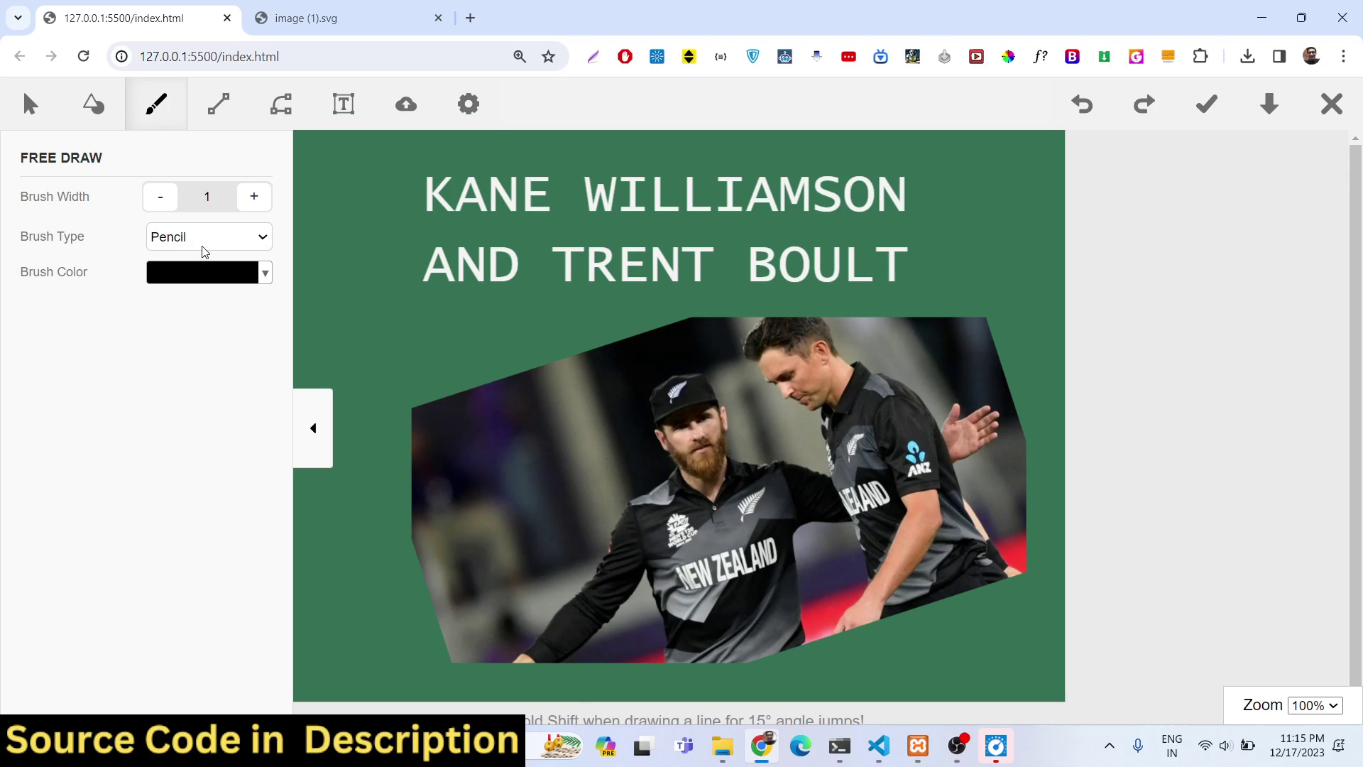
pyautogui.click(262, 275)
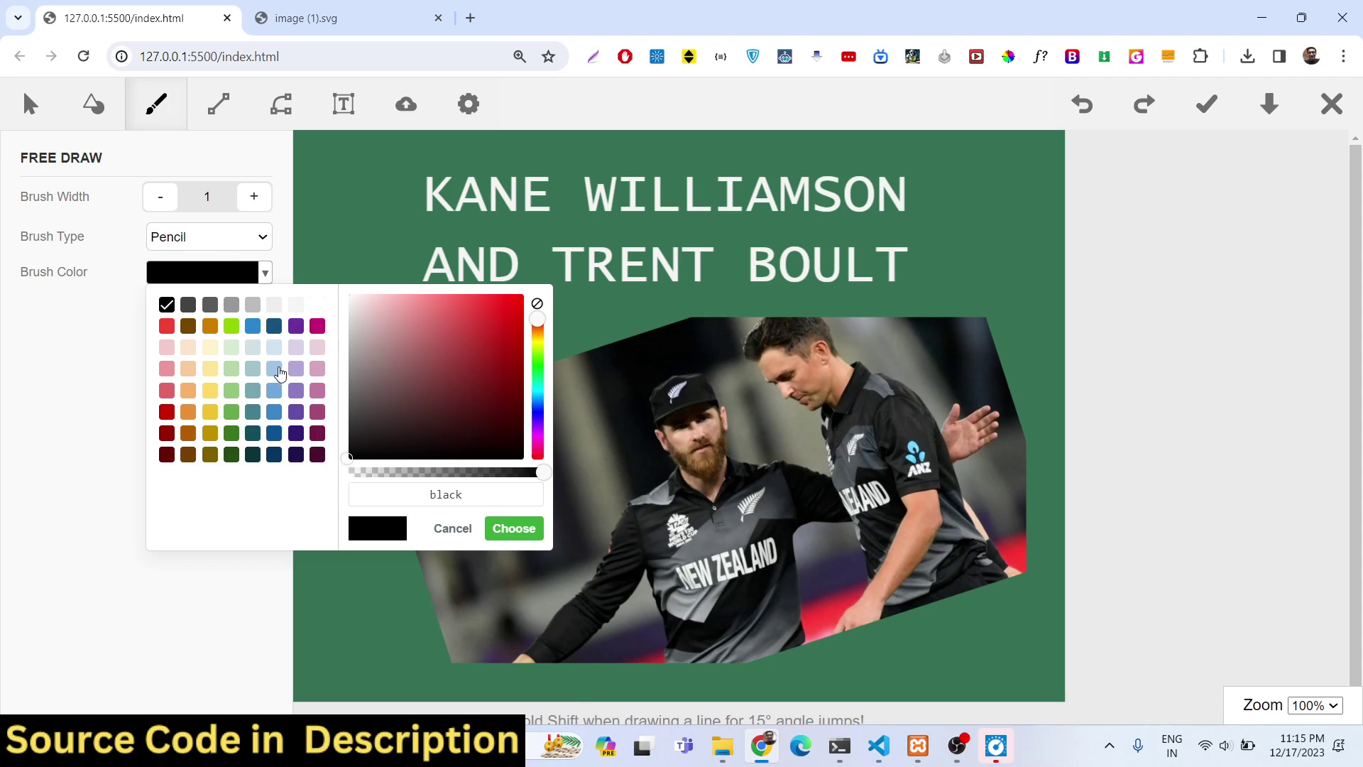
pyautogui.click(317, 326)
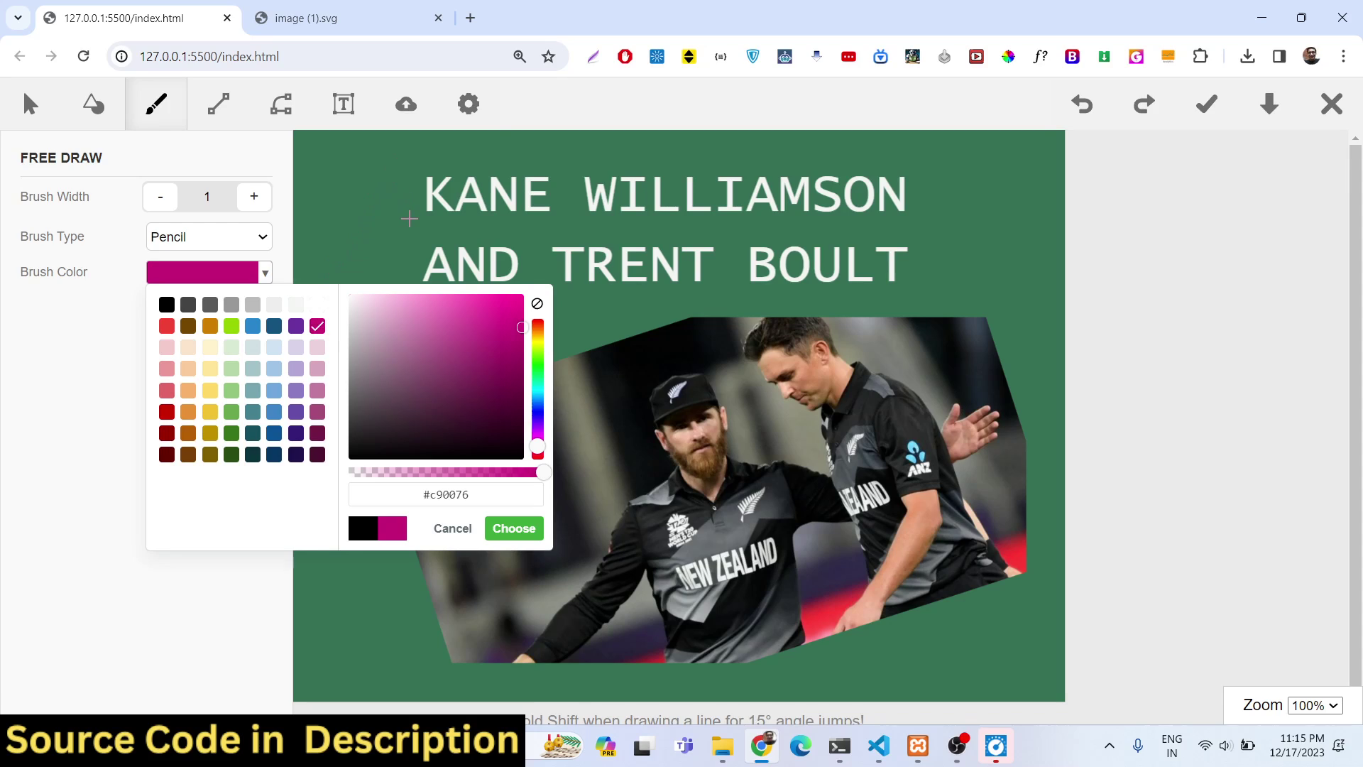
pyautogui.moveTo(409, 219); pyautogui.dragTo(532, 220)
pyautogui.moveTo(693, 220); pyautogui.dragTo(911, 219)
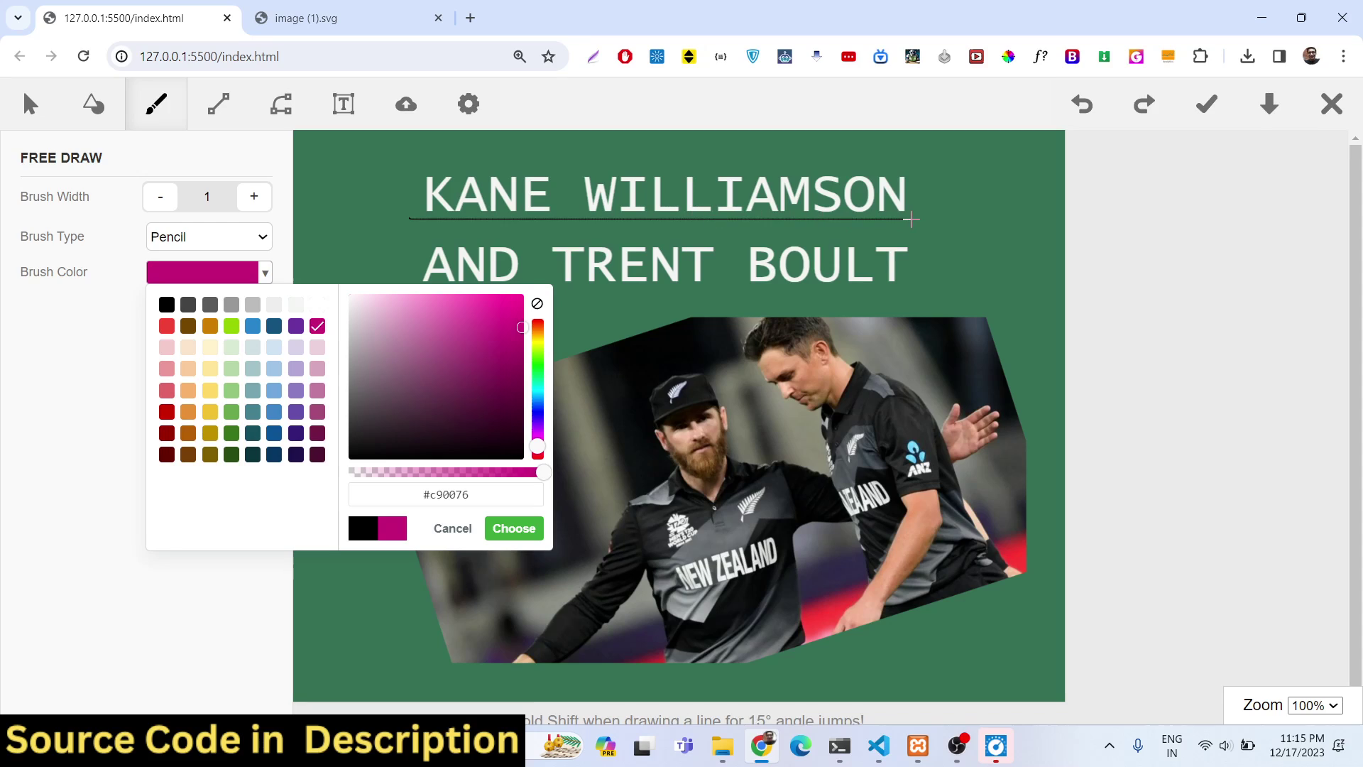
pyautogui.moveTo(424, 304); pyautogui.dragTo(914, 290)
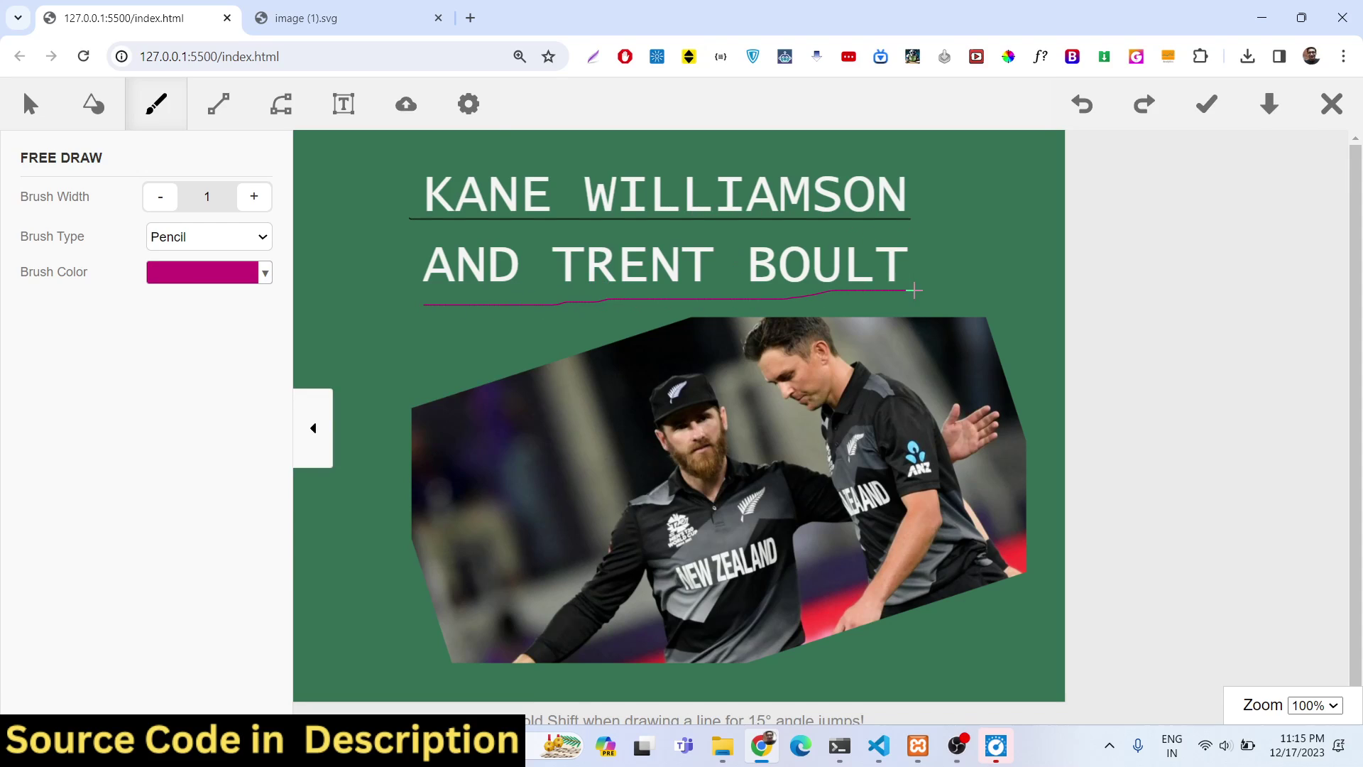
# Step: Increase the free-draw brush width to 11
pyautogui.click(253, 203)
pyautogui.click(253, 203)
pyautogui.click(254, 202)
pyautogui.click(254, 202)
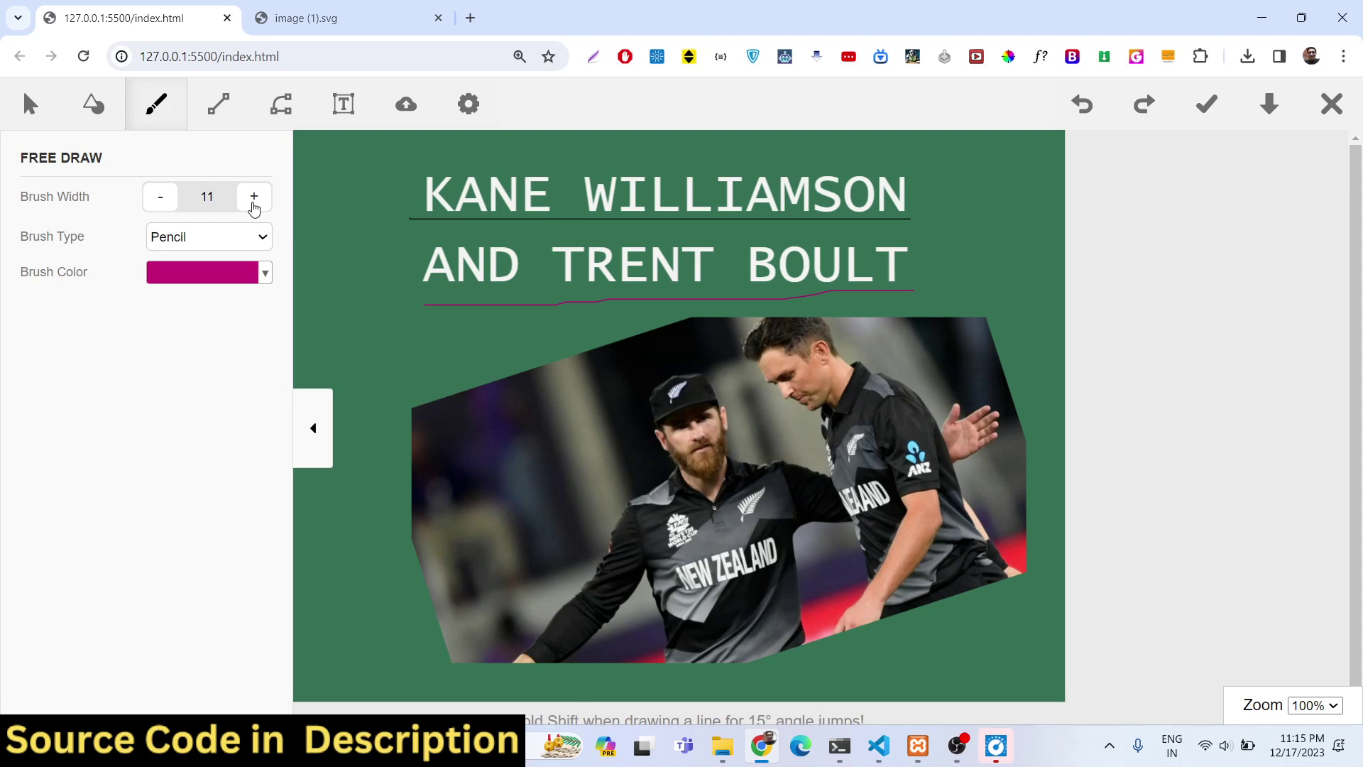
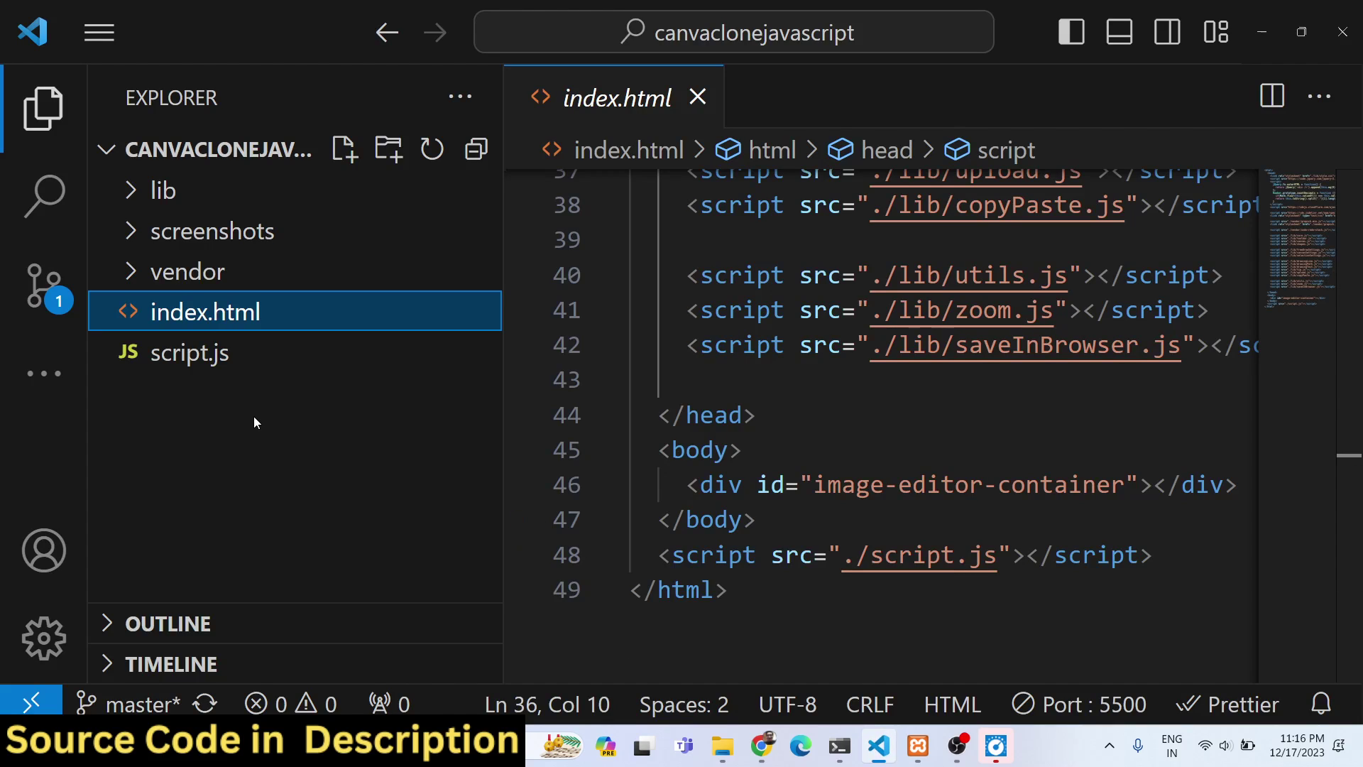
# Step: Launch index.html from the code editor on the local live server, and return to the browser tab holding the design
pyautogui.scroll(-4, 991, 632)
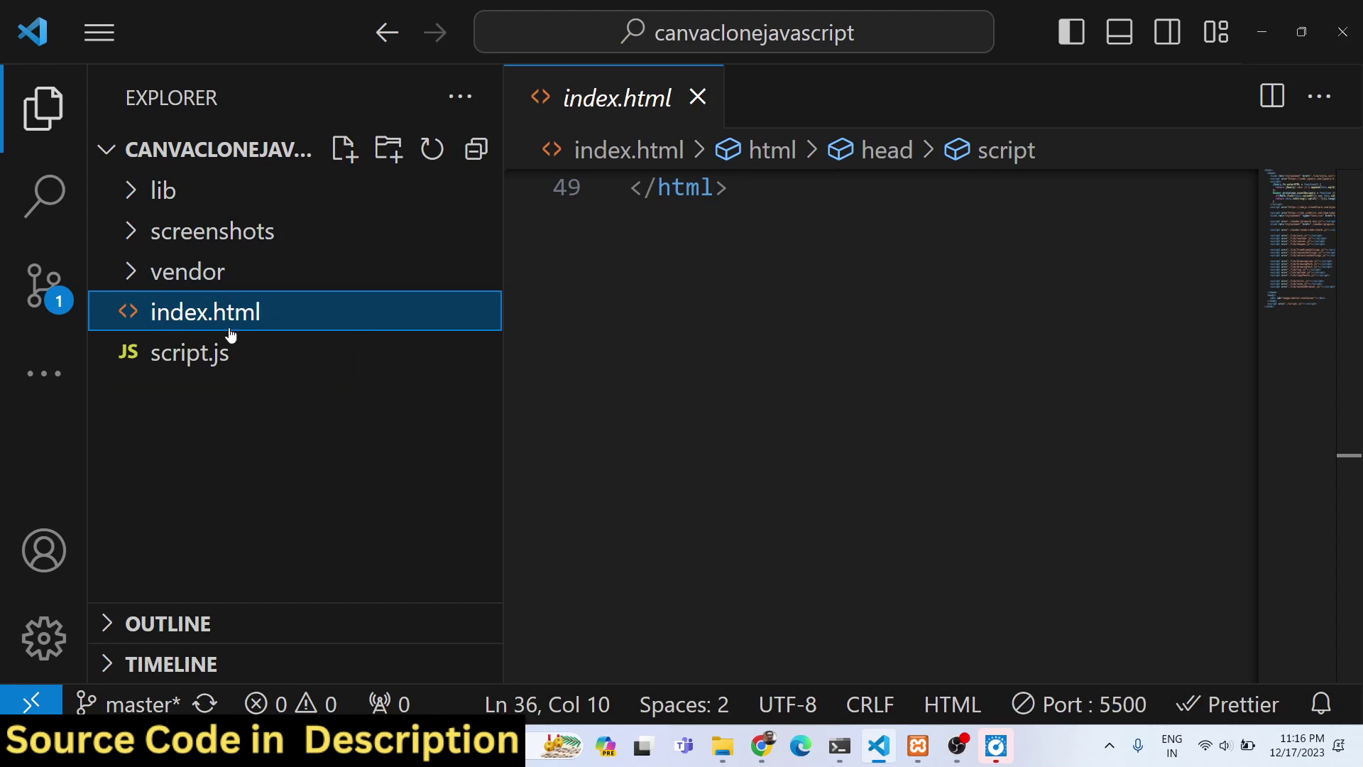
pyautogui.rightClick(765, 320)
pyautogui.scroll(-3, 909, 554)
pyautogui.click(908, 571)
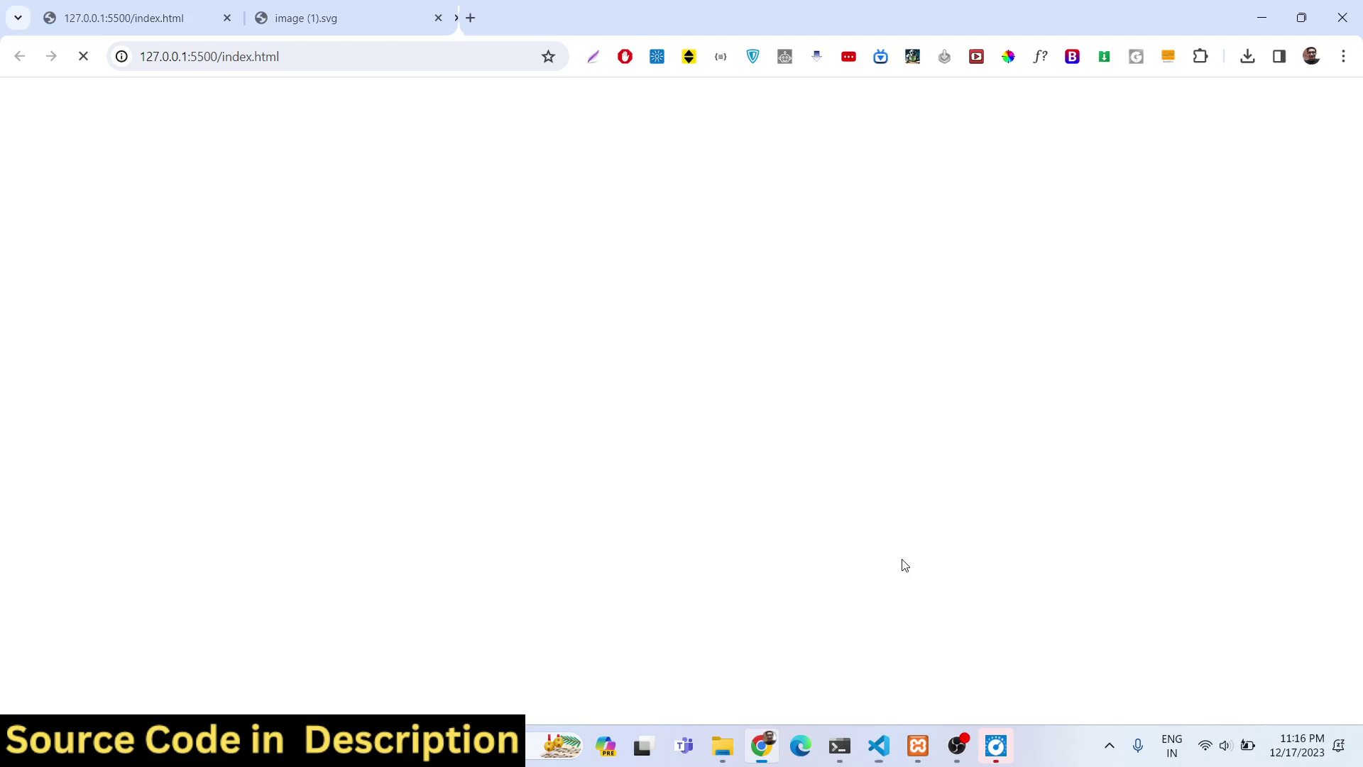
pyautogui.click(374, 9)
pyautogui.click(124, 17)
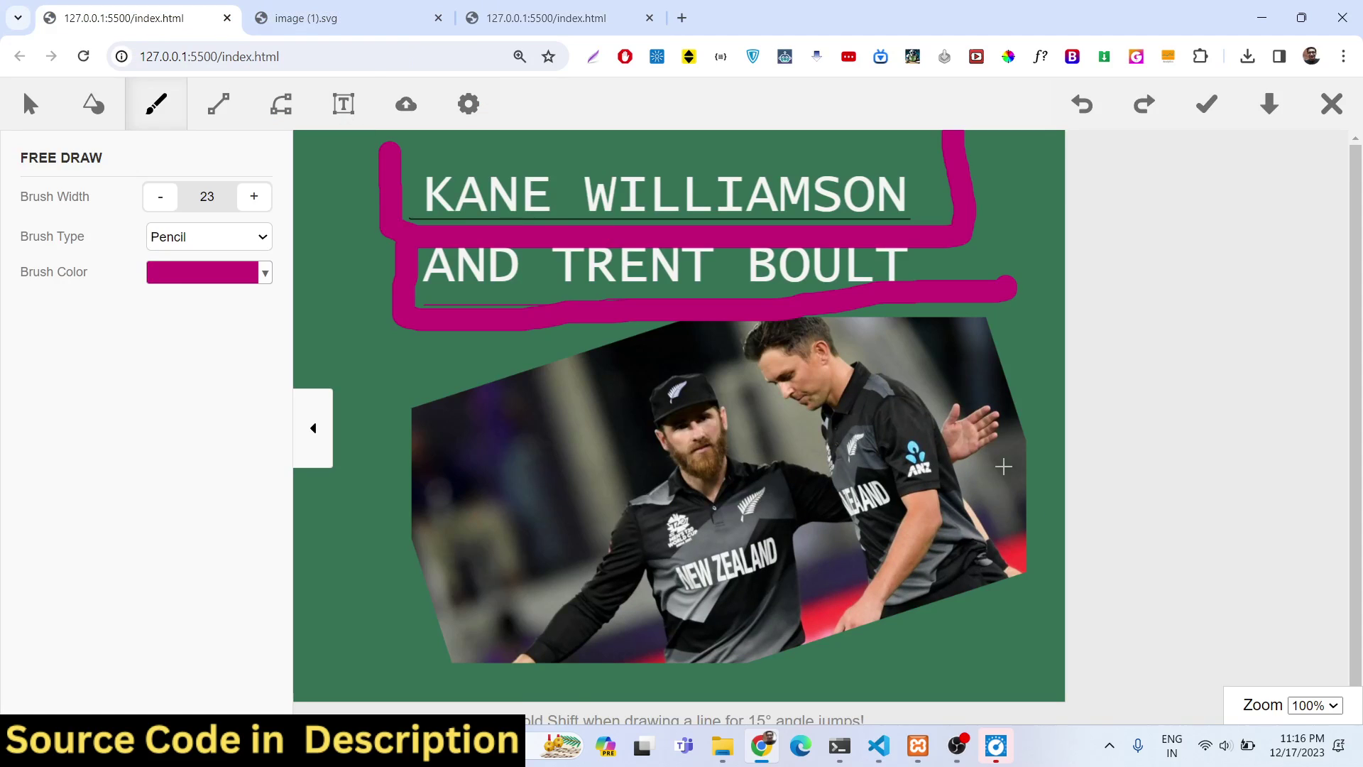
pyautogui.click(879, 745)
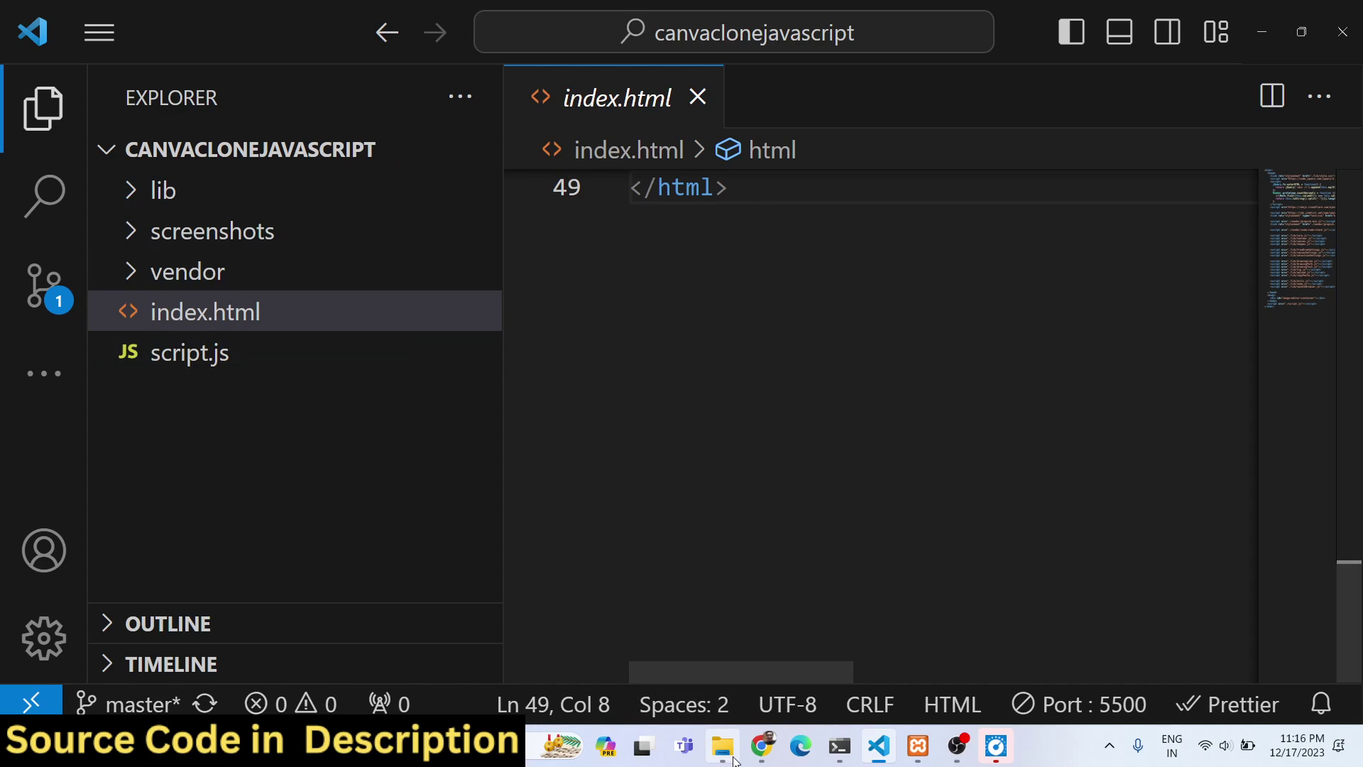
pyautogui.click(761, 753)
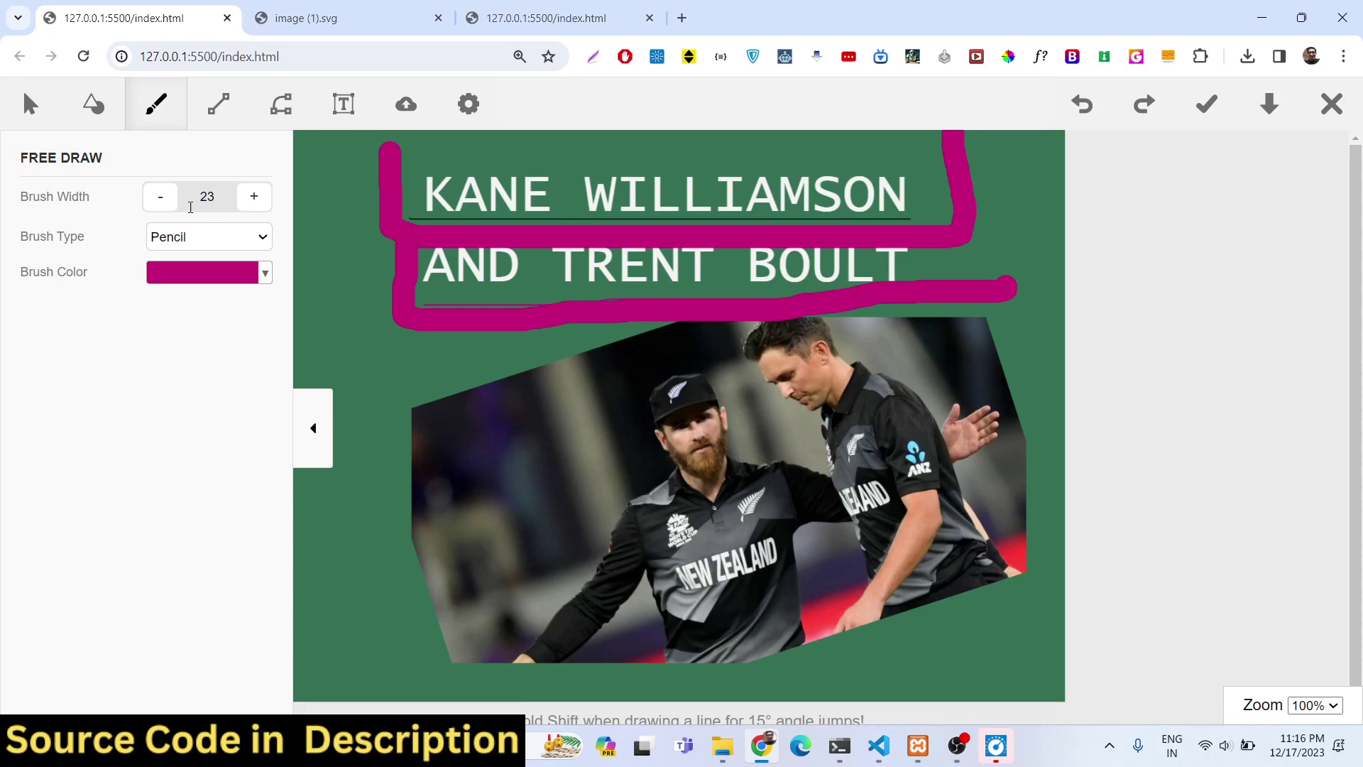
# Step: Switch the brush type to Circle and paint strokes beside and across the heading
pyautogui.click(257, 241)
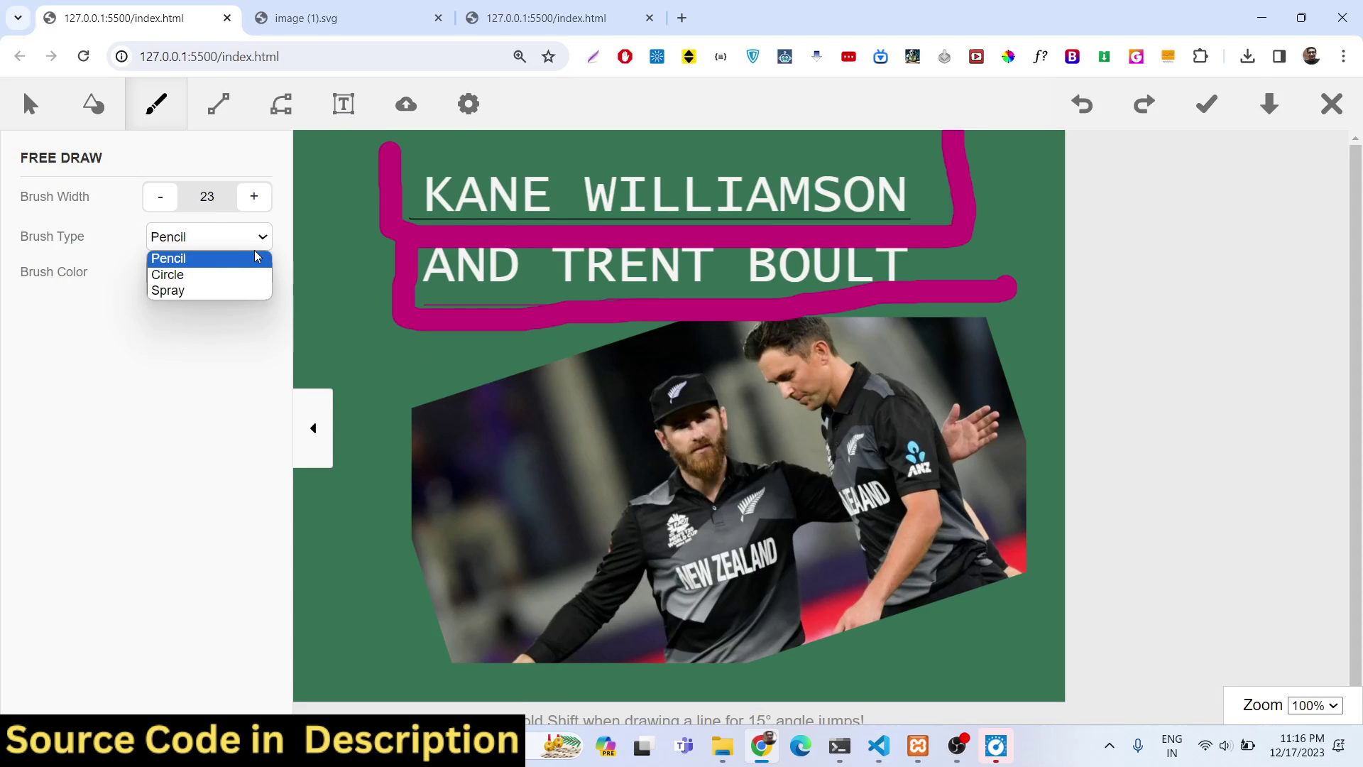
pyautogui.click(243, 275)
pyautogui.moveTo(347, 271)
pyautogui.mouseDown()
pyautogui.moveTo(368, 322)
pyautogui.moveTo(456, 265)
pyautogui.moveTo(344, 276)
pyautogui.moveTo(341, 298)
pyautogui.mouseUp()
pyautogui.moveTo(419, 198); pyautogui.dragTo(647, 197)
# Step: Undo the brush strokes and the green background, and redo the heading's light text color
pyautogui.click(1119, 115)
pyautogui.click(1120, 115)
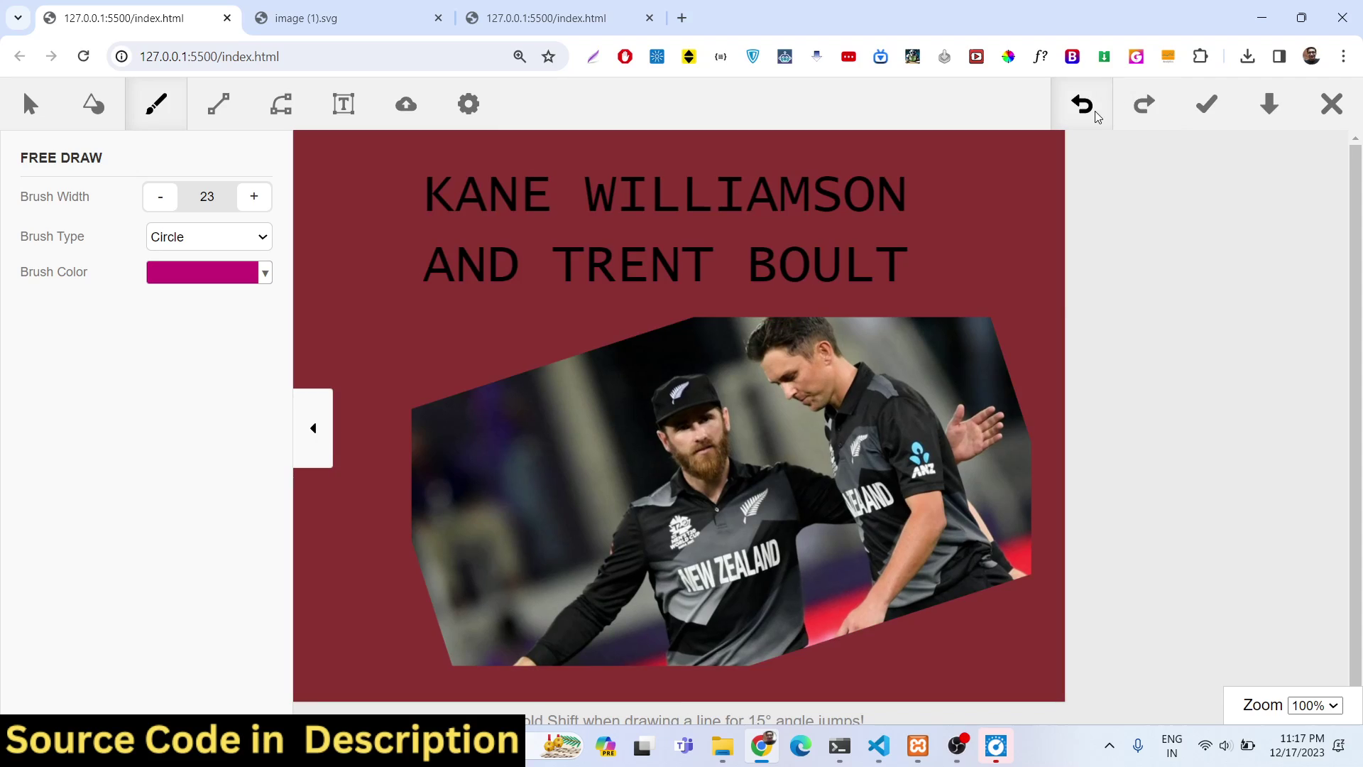
pyautogui.click(1141, 109)
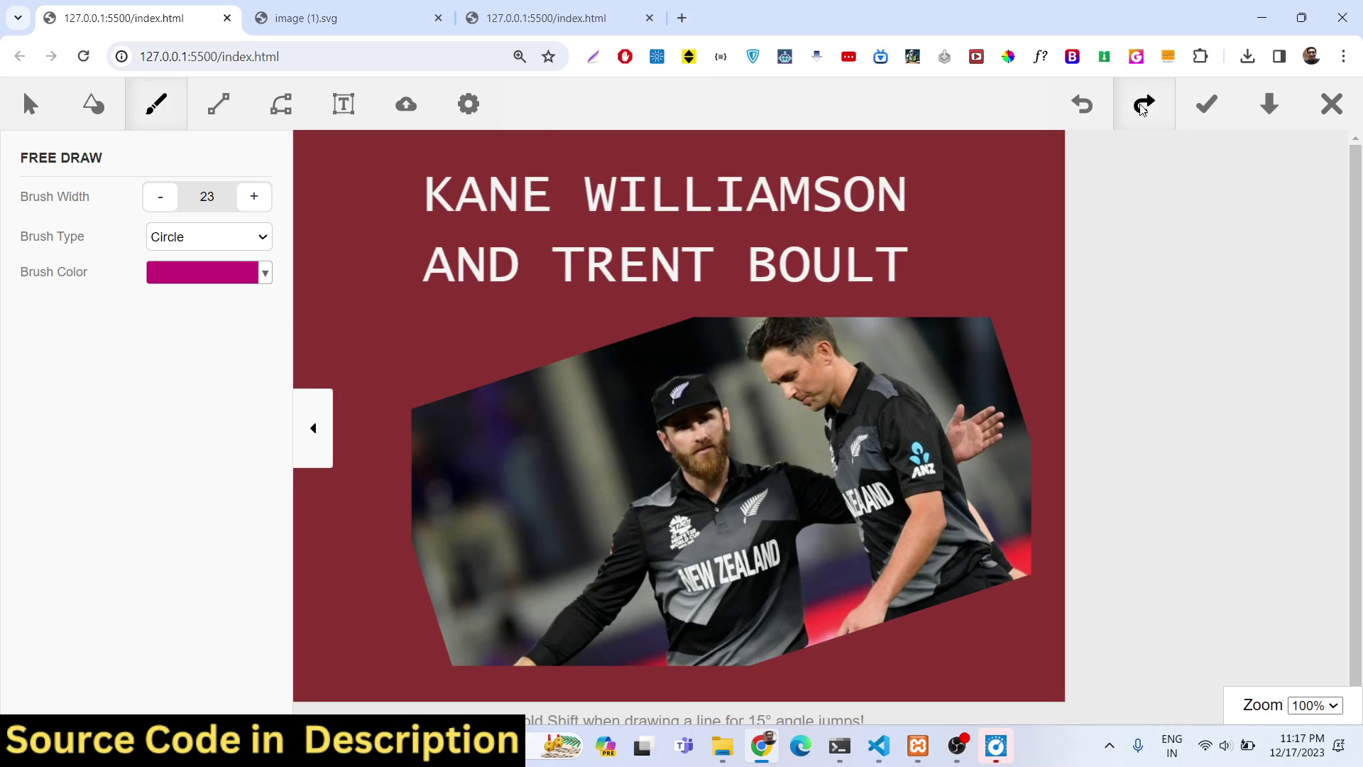
# Step: Set the brush type to Spray and its color to bright pink #f110b3
pyautogui.click(186, 244)
pyautogui.click(189, 286)
pyautogui.click(266, 275)
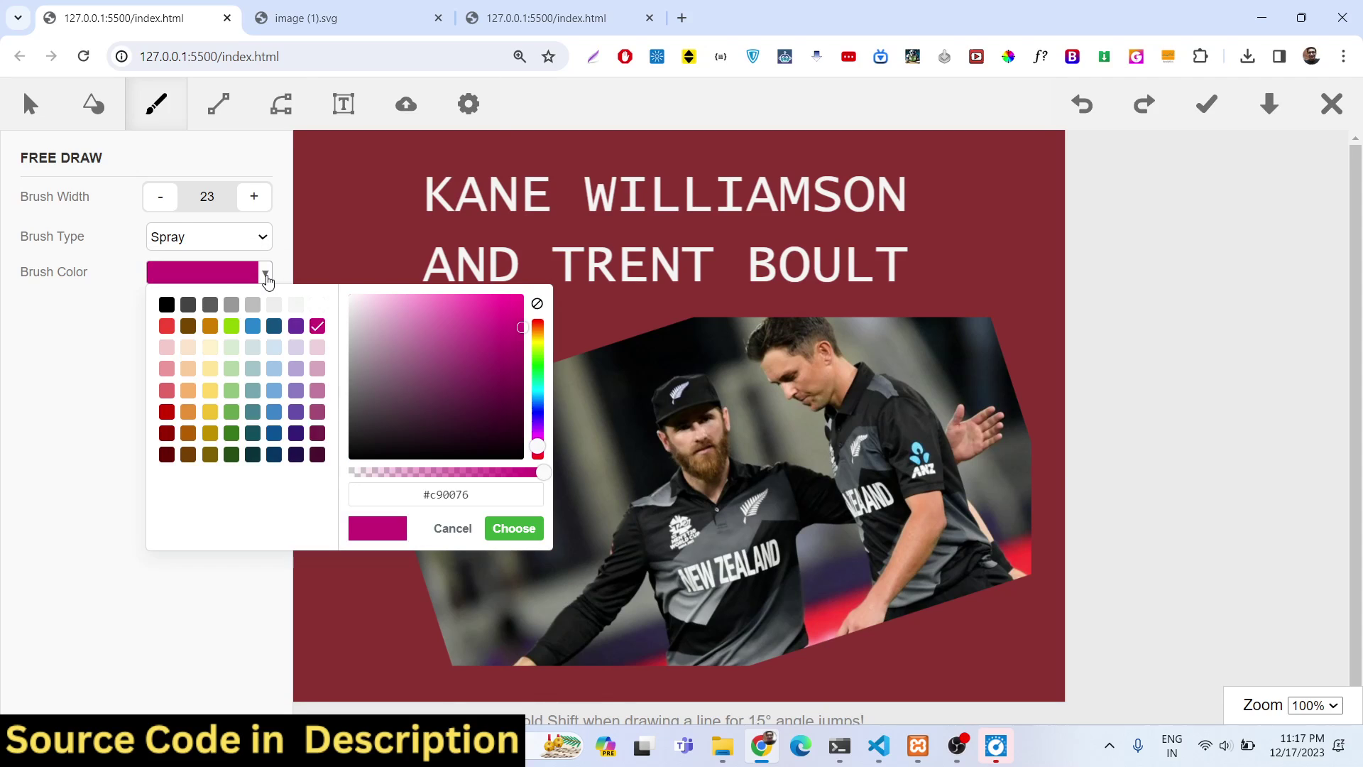
pyautogui.click(210, 326)
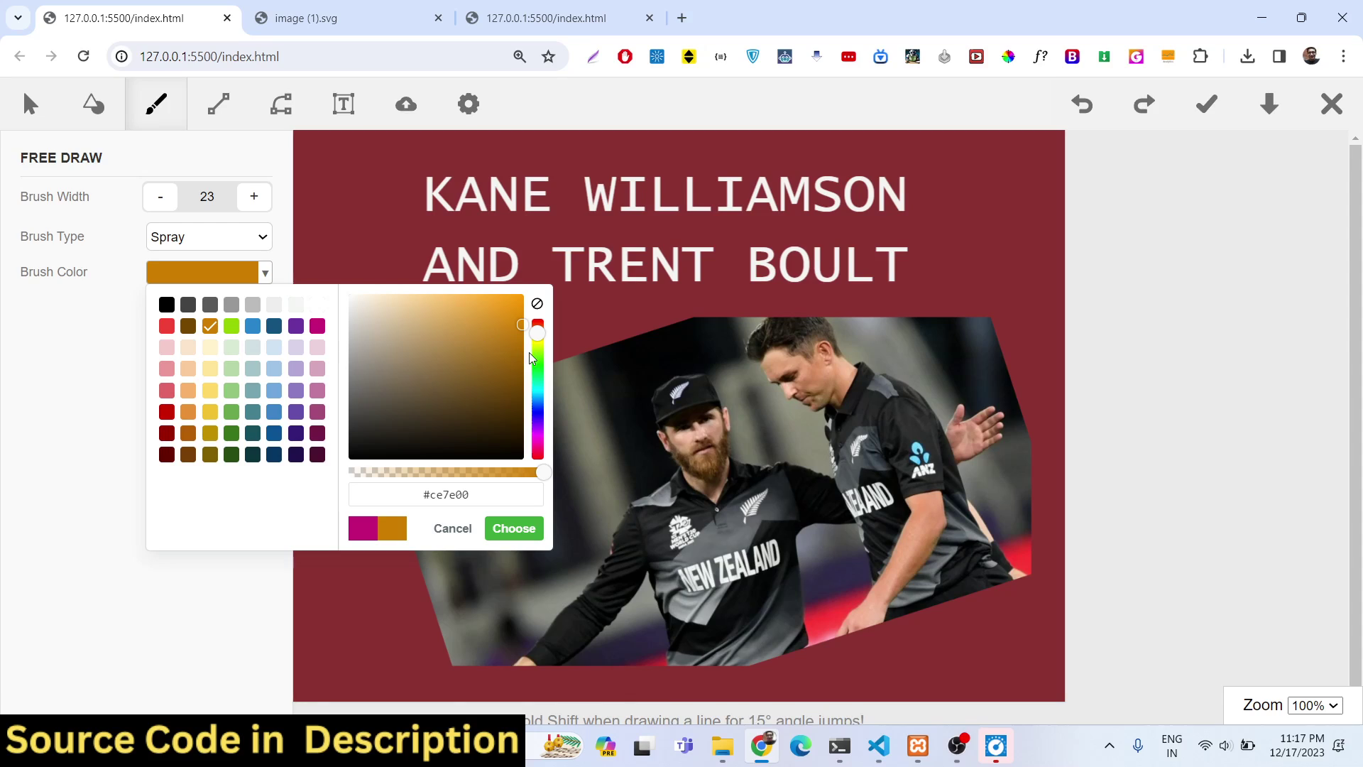
pyautogui.click(449, 318)
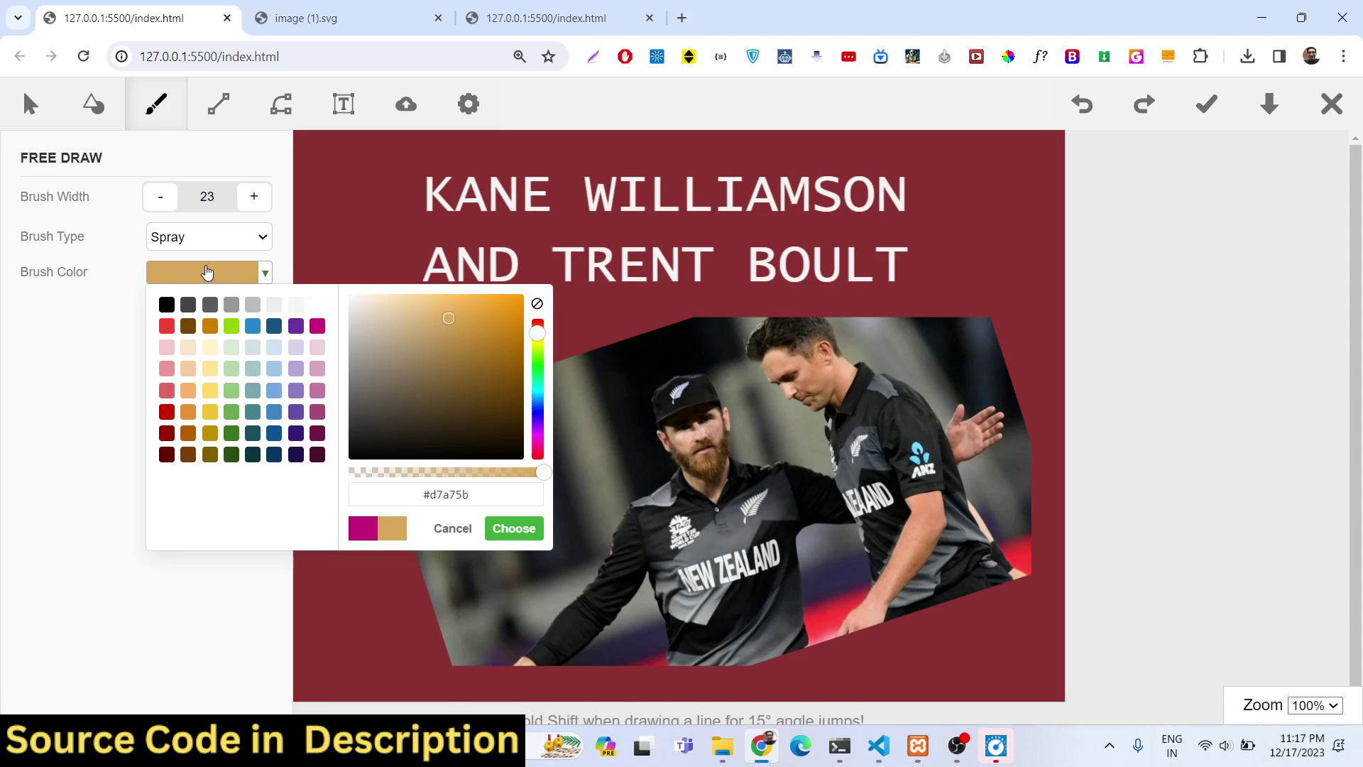
pyautogui.click(507, 436)
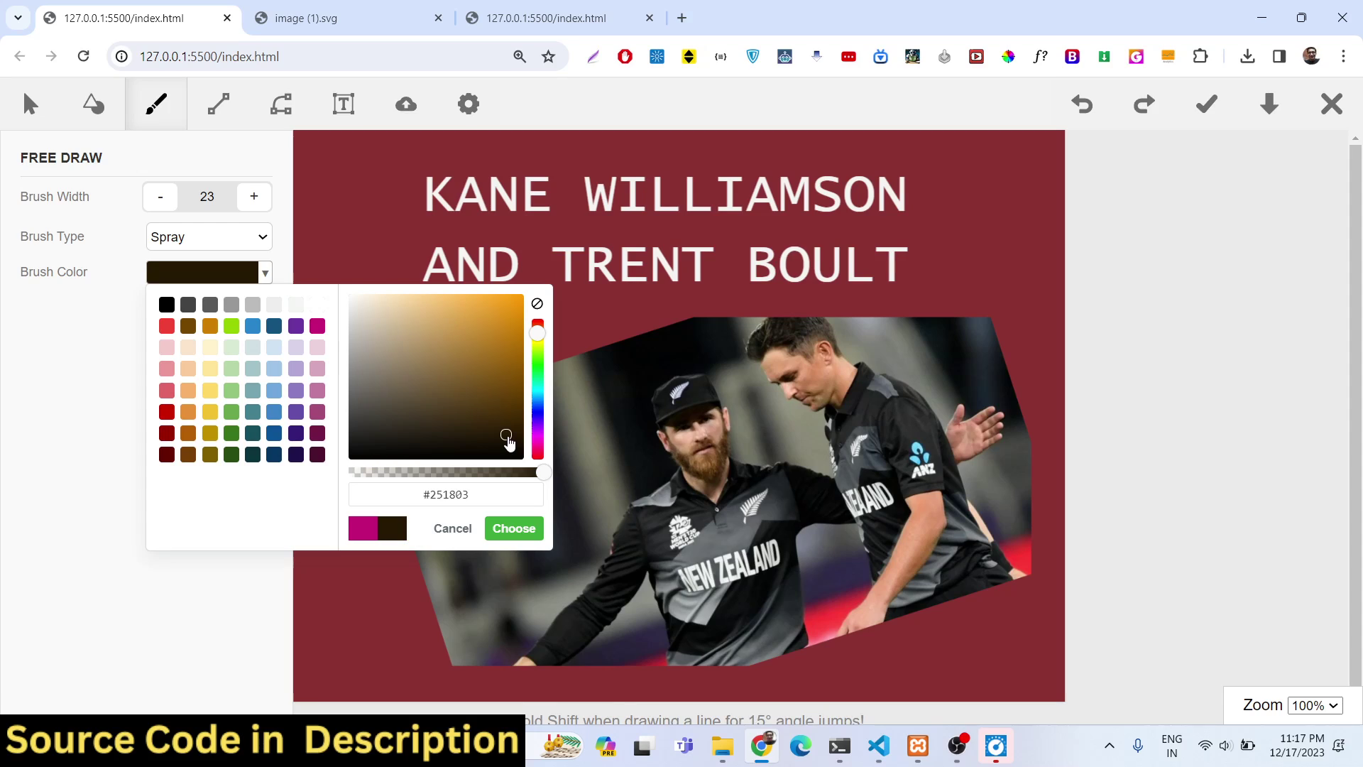
pyautogui.click(538, 447)
pyautogui.moveTo(516, 420); pyautogui.dragTo(512, 303)
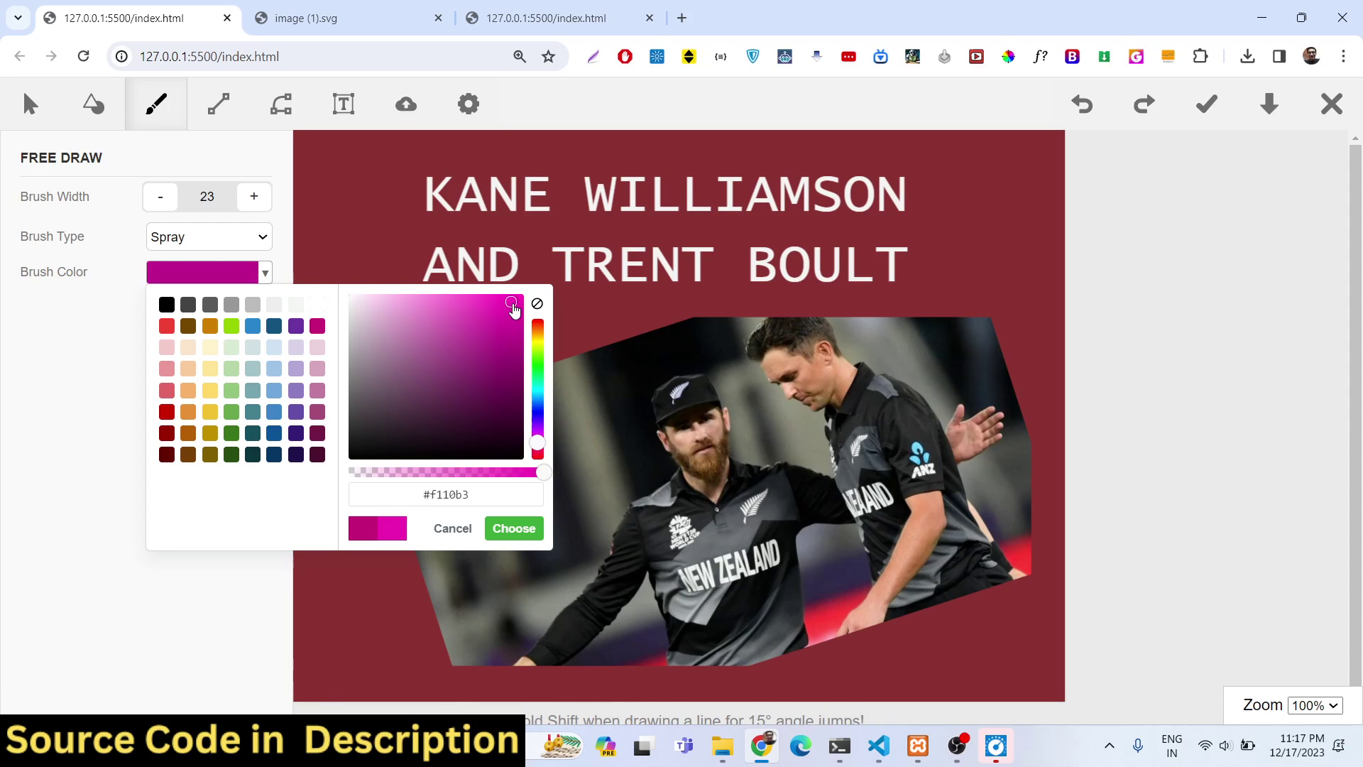
# Step: Spray pink strokes over the heading and the photo, and undo them
pyautogui.moveTo(403, 210)
pyautogui.mouseDown()
pyautogui.moveTo(560, 196)
pyautogui.moveTo(483, 201)
pyautogui.moveTo(497, 183)
pyautogui.moveTo(728, 197)
pyautogui.mouseUp()
pyautogui.moveTo(739, 361)
pyautogui.mouseDown()
pyautogui.moveTo(738, 409)
pyautogui.moveTo(436, 405)
pyautogui.moveTo(618, 426)
pyautogui.moveTo(561, 483)
pyautogui.moveTo(749, 492)
pyautogui.moveTo(916, 533)
pyautogui.moveTo(845, 511)
pyautogui.moveTo(732, 355)
pyautogui.moveTo(836, 519)
pyautogui.moveTo(840, 490)
pyautogui.mouseUp()
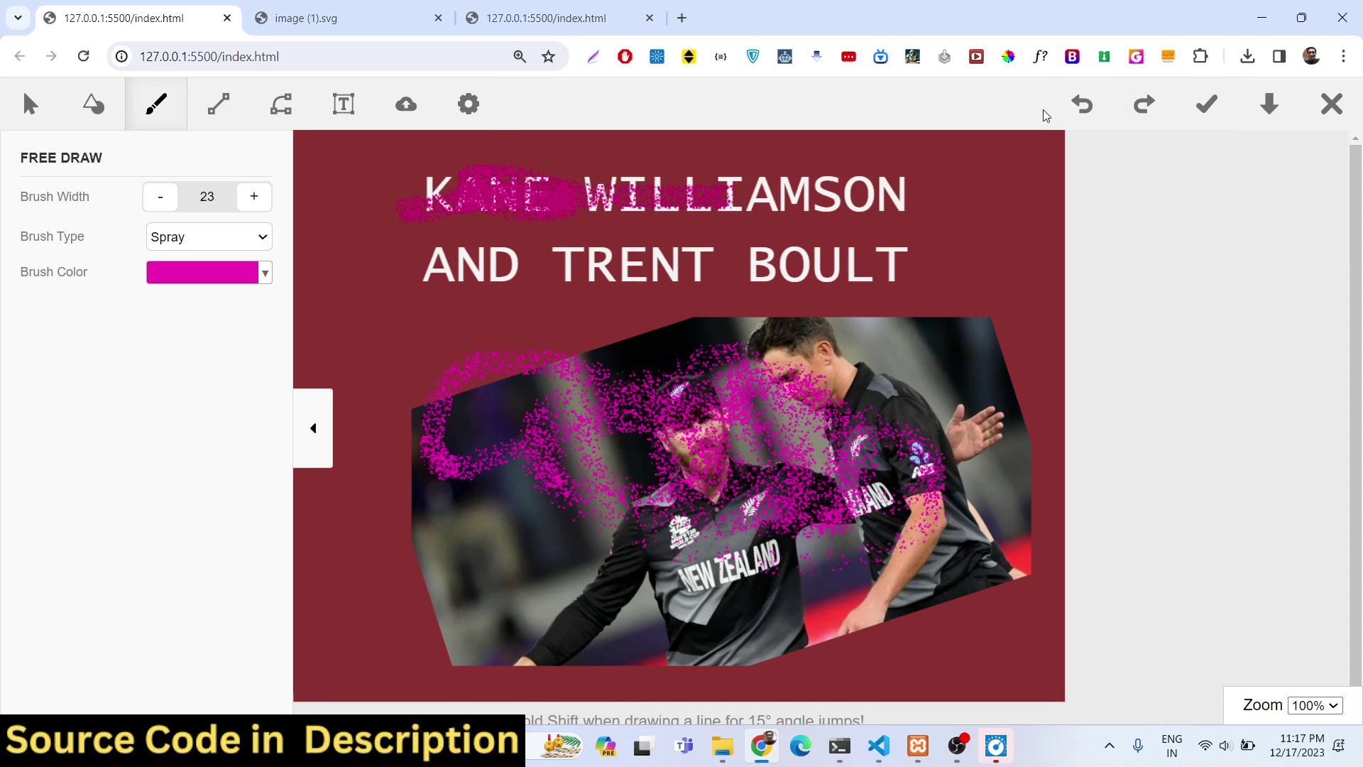
pyautogui.click(1074, 113)
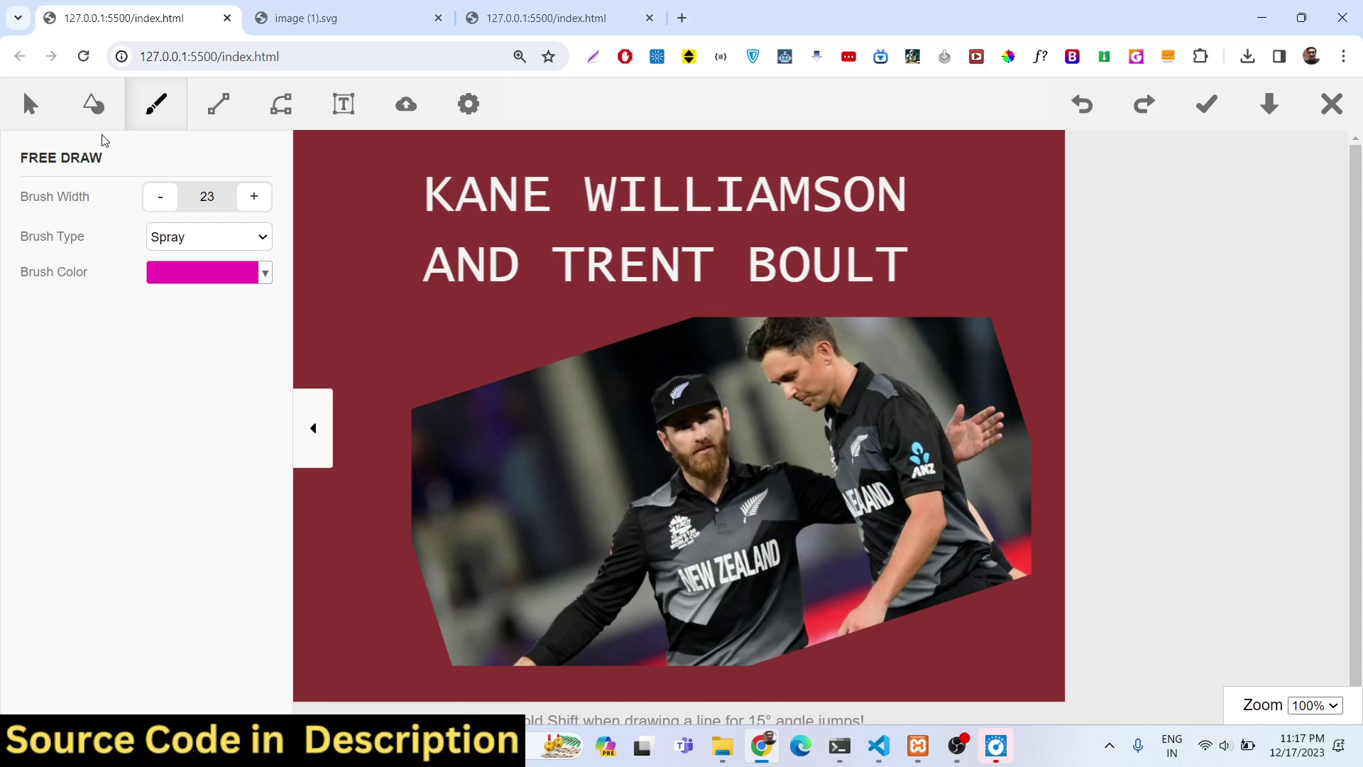
# Step: Add a square shape and stretch it into a wide rectangle framing both lines of the heading
pyautogui.click(91, 112)
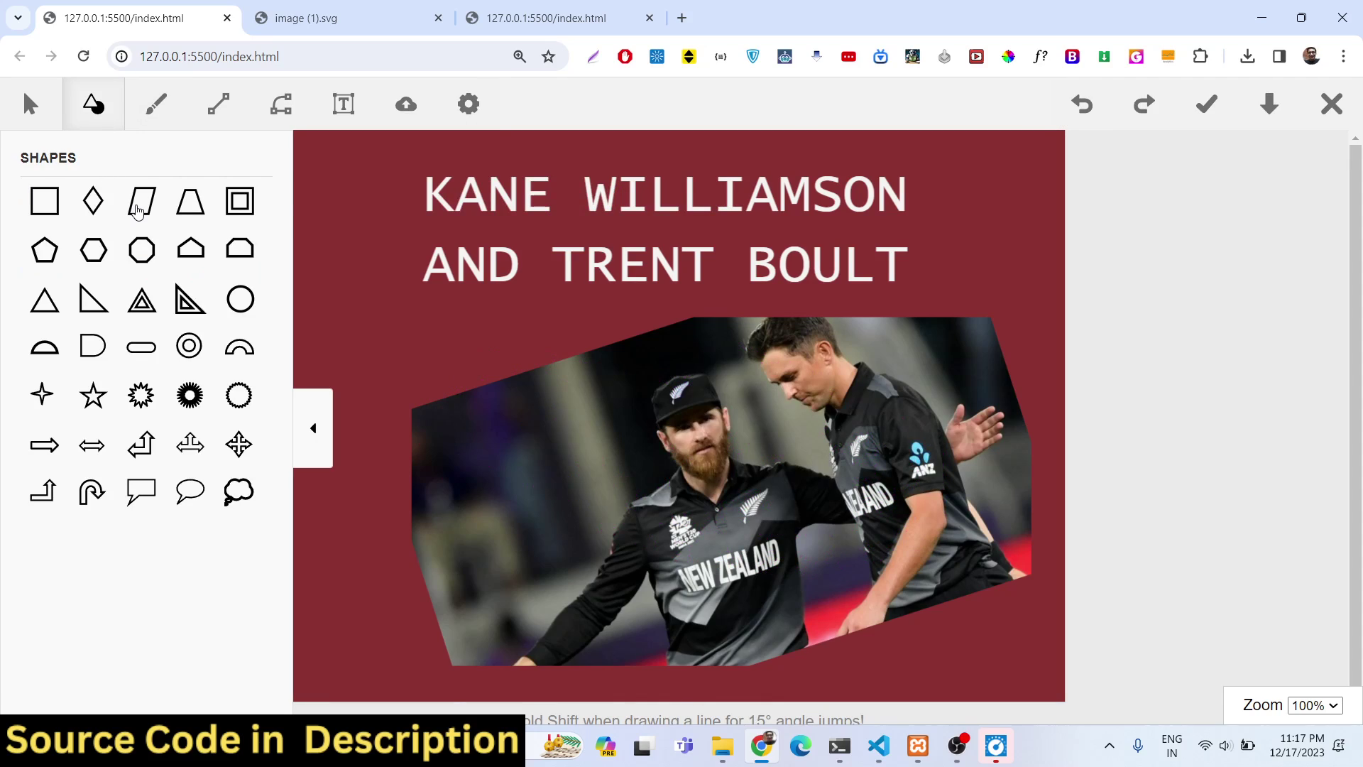
pyautogui.moveTo(42, 223); pyautogui.dragTo(460, 305)
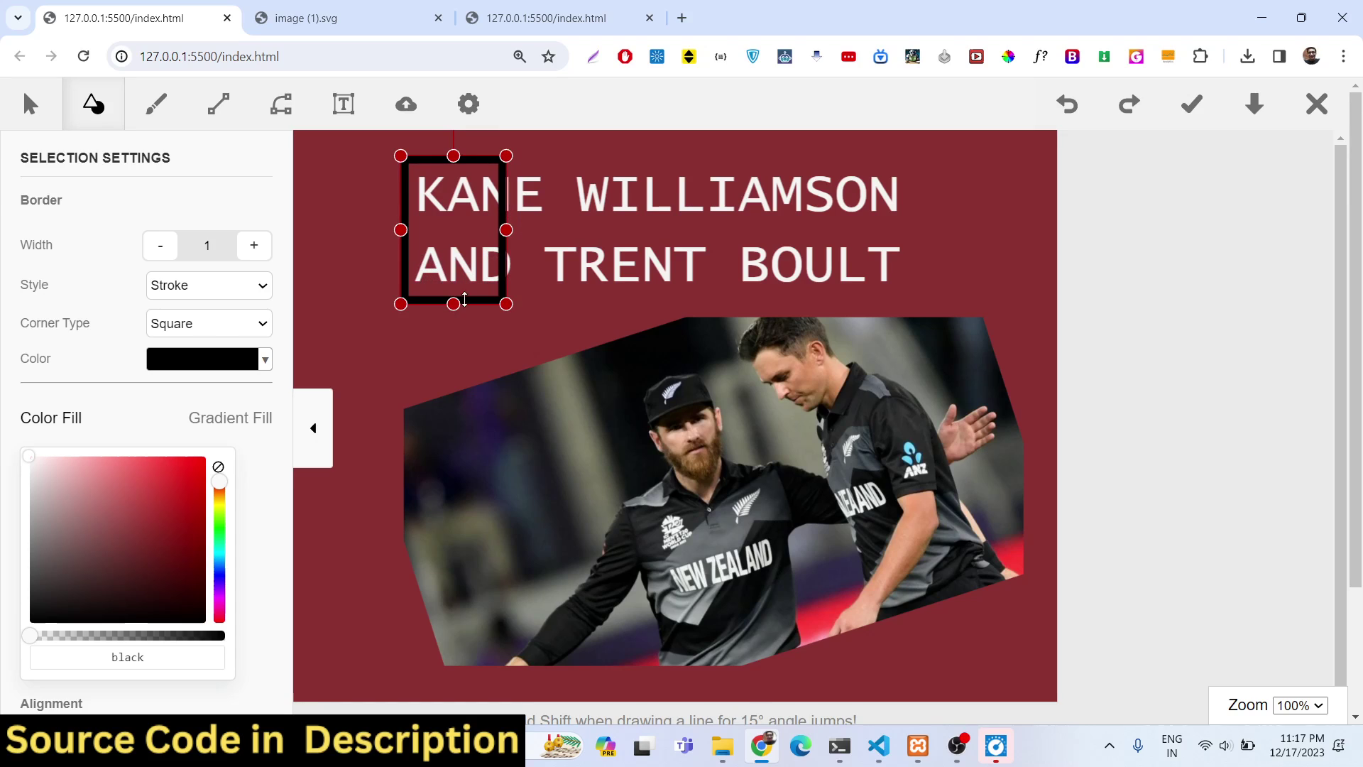
pyautogui.moveTo(508, 231); pyautogui.dragTo(938, 232)
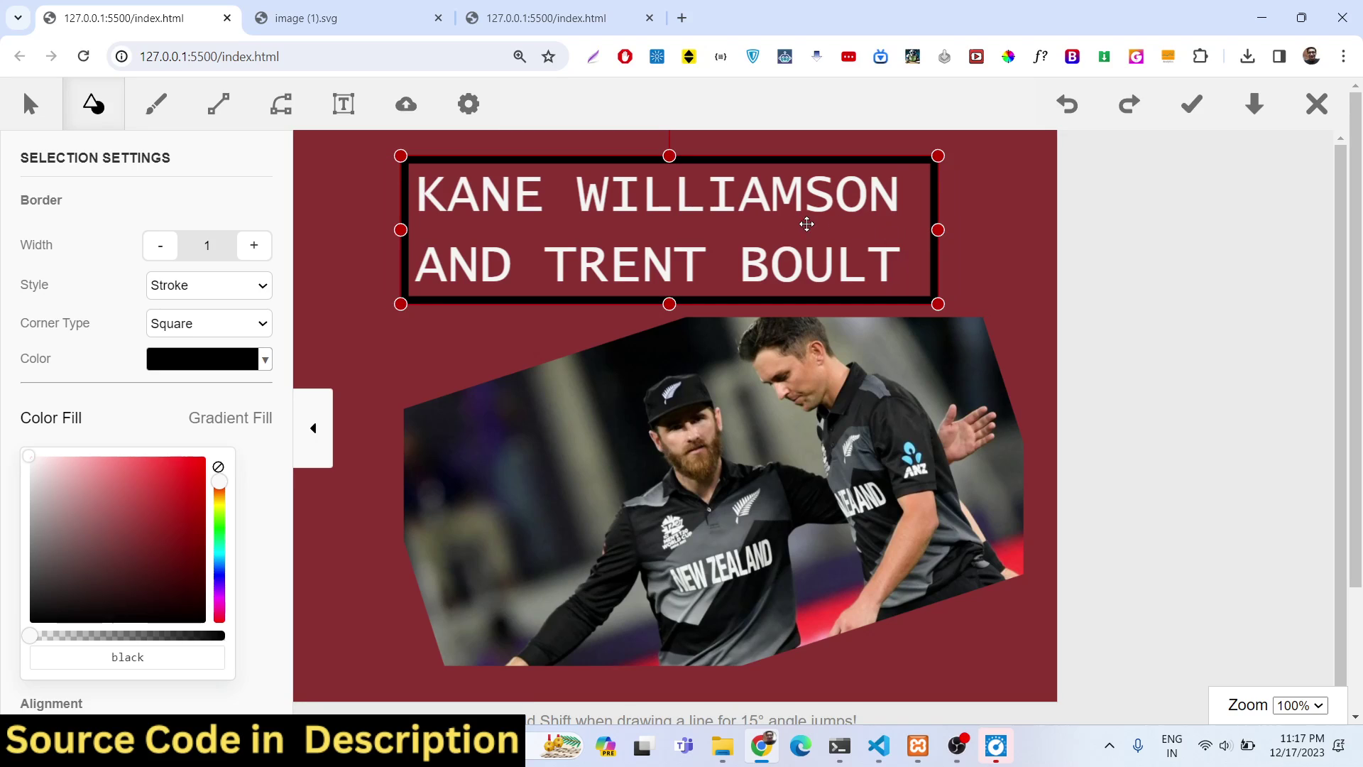
pyautogui.click(429, 321)
pyautogui.click(25, 120)
pyautogui.click(521, 162)
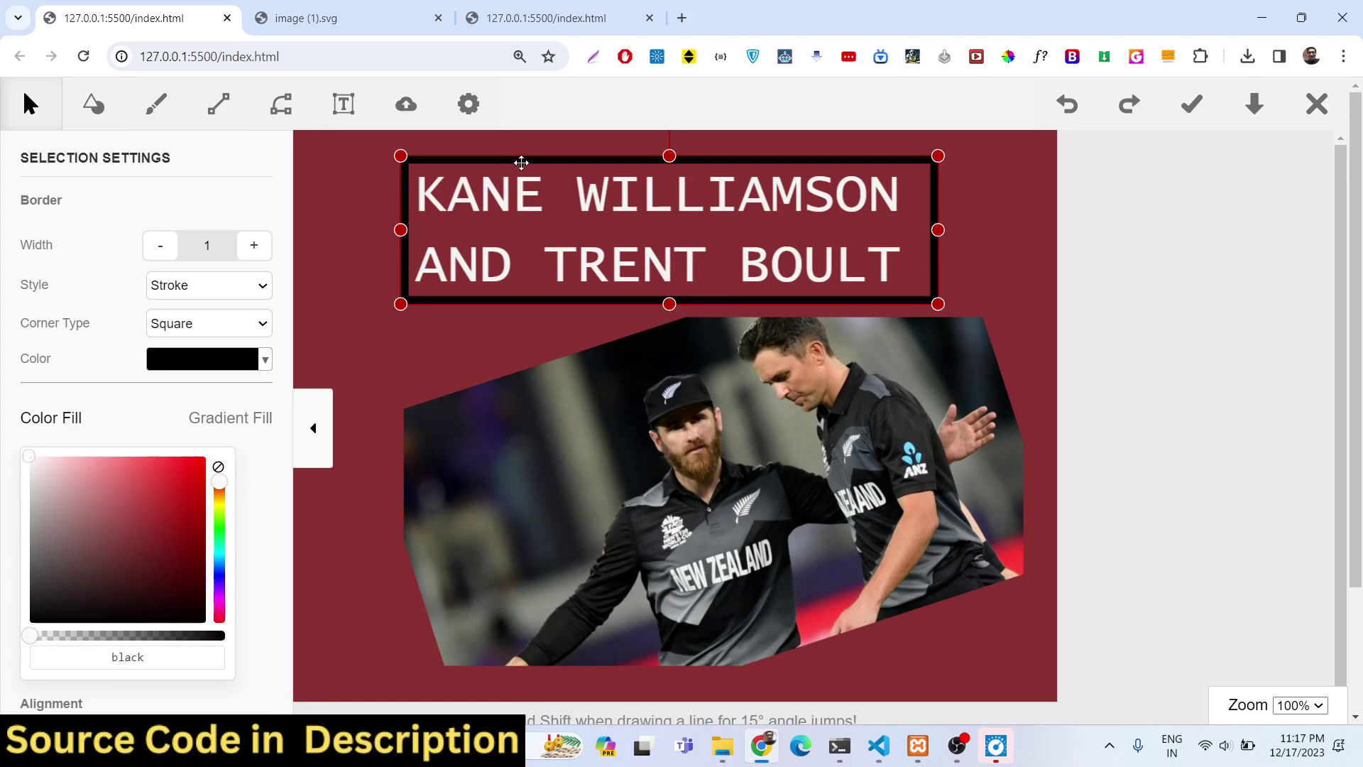
# Step: Fill the heading's rectangle with fully opaque white and shift it slightly to the right
pyautogui.click(155, 502)
pyautogui.moveTo(157, 509); pyautogui.dragTo(3, 458)
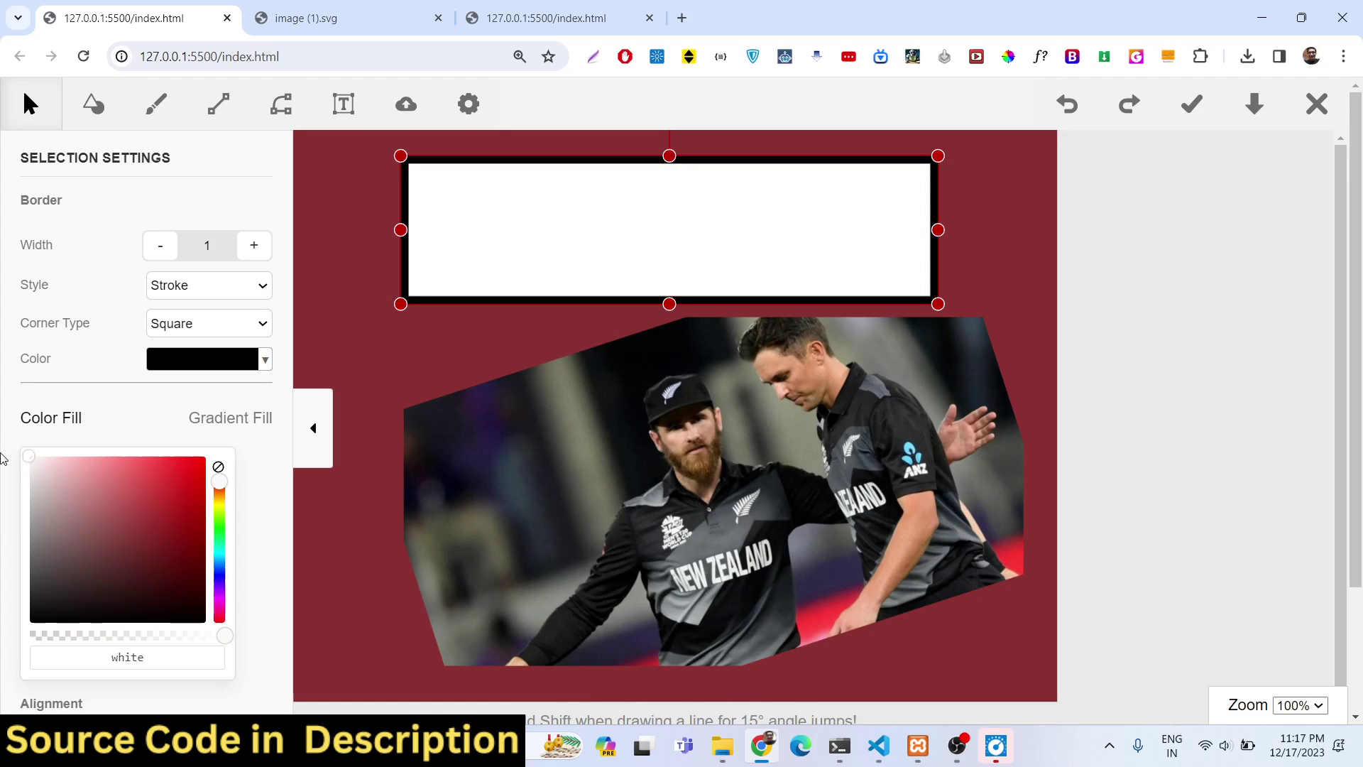
pyautogui.moveTo(791, 244)
pyautogui.mouseDown()
pyautogui.moveTo(824, 243)
pyautogui.moveTo(798, 240)
pyautogui.mouseUp()
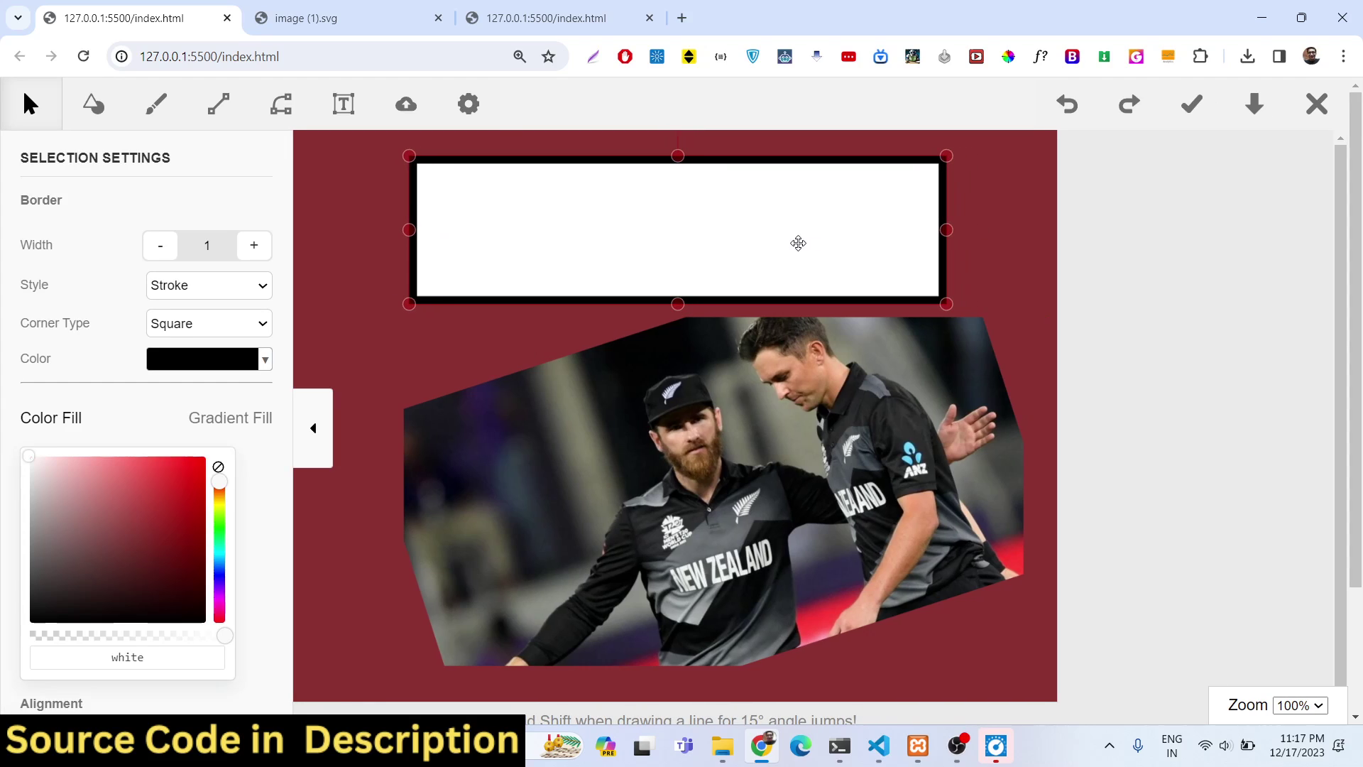
# Step: Add a rectangular speech bubble shape beside the photo's upper-left corner, below the white rectangle
pyautogui.click(98, 116)
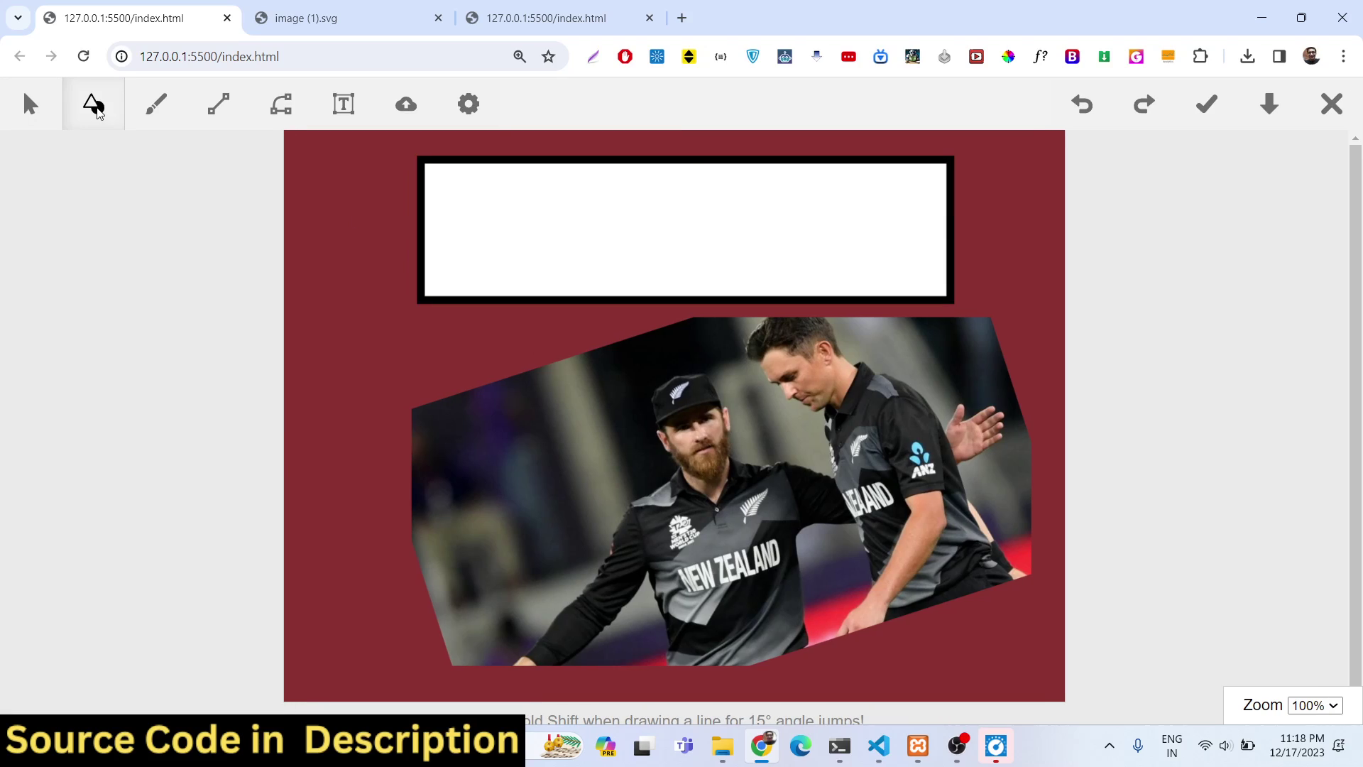
pyautogui.click(98, 111)
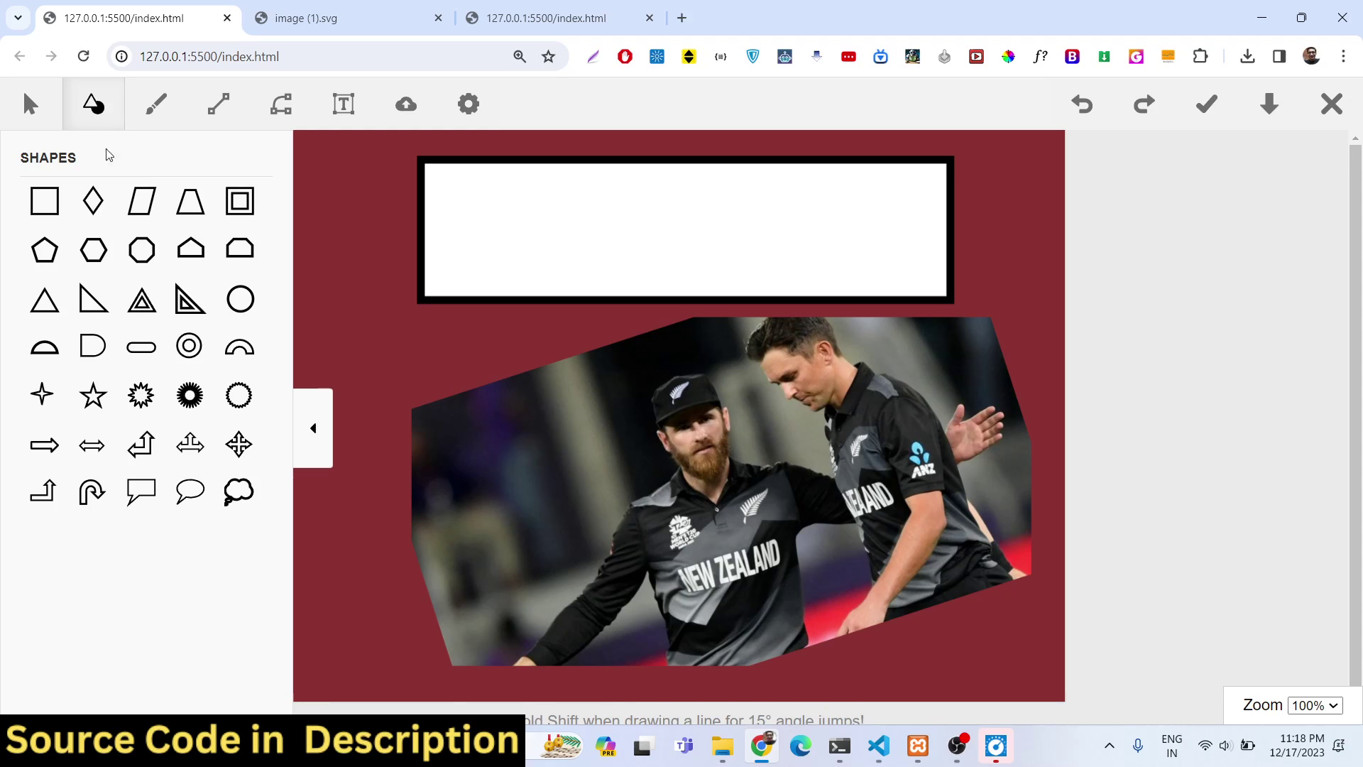
pyautogui.click(141, 498)
pyautogui.moveTo(366, 172); pyautogui.dragTo(400, 357)
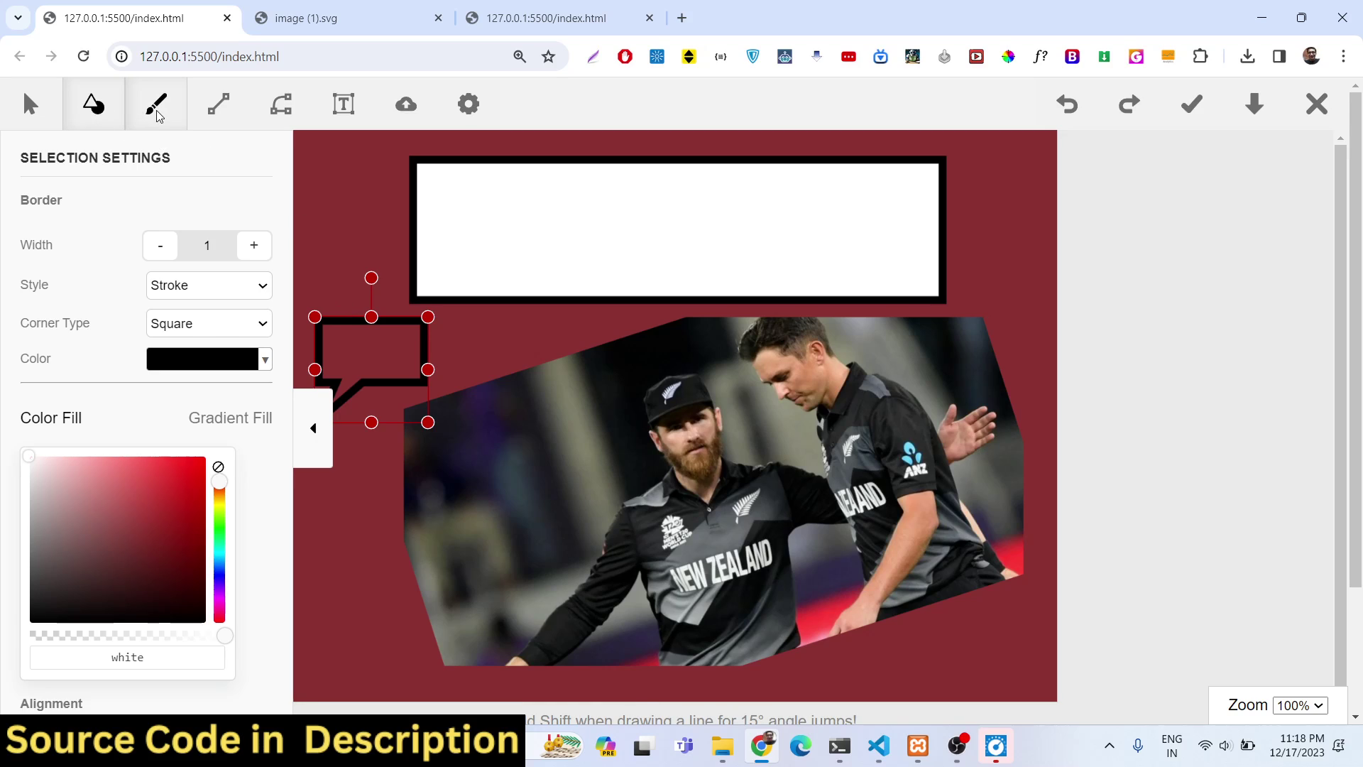
# Step: Draw three straight lines forming a narrow downward-pointing triangle above the speech bubble, beside the white rectangle
pyautogui.click(219, 108)
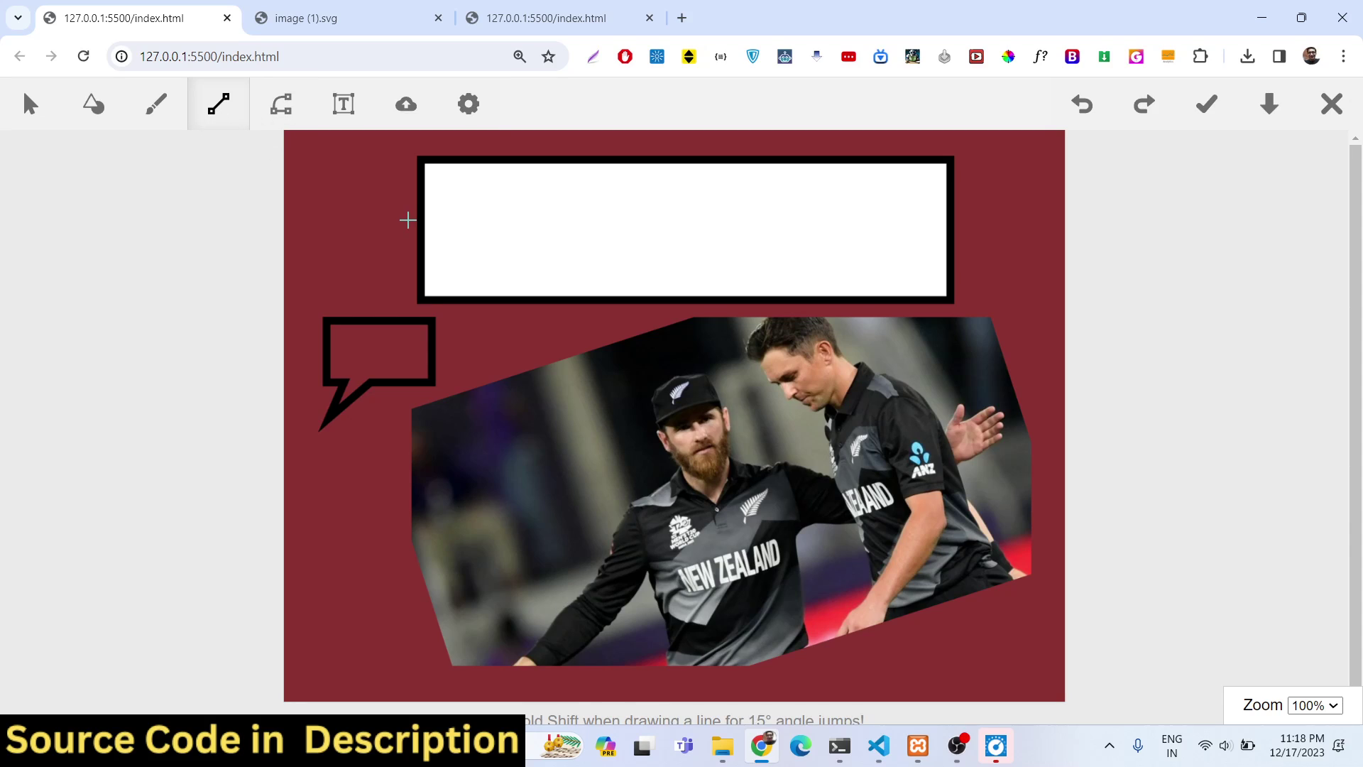
pyautogui.moveTo(338, 184); pyautogui.dragTo(376, 269)
pyautogui.moveTo(395, 175); pyautogui.dragTo(377, 267)
pyautogui.moveTo(395, 176); pyautogui.dragTo(339, 184)
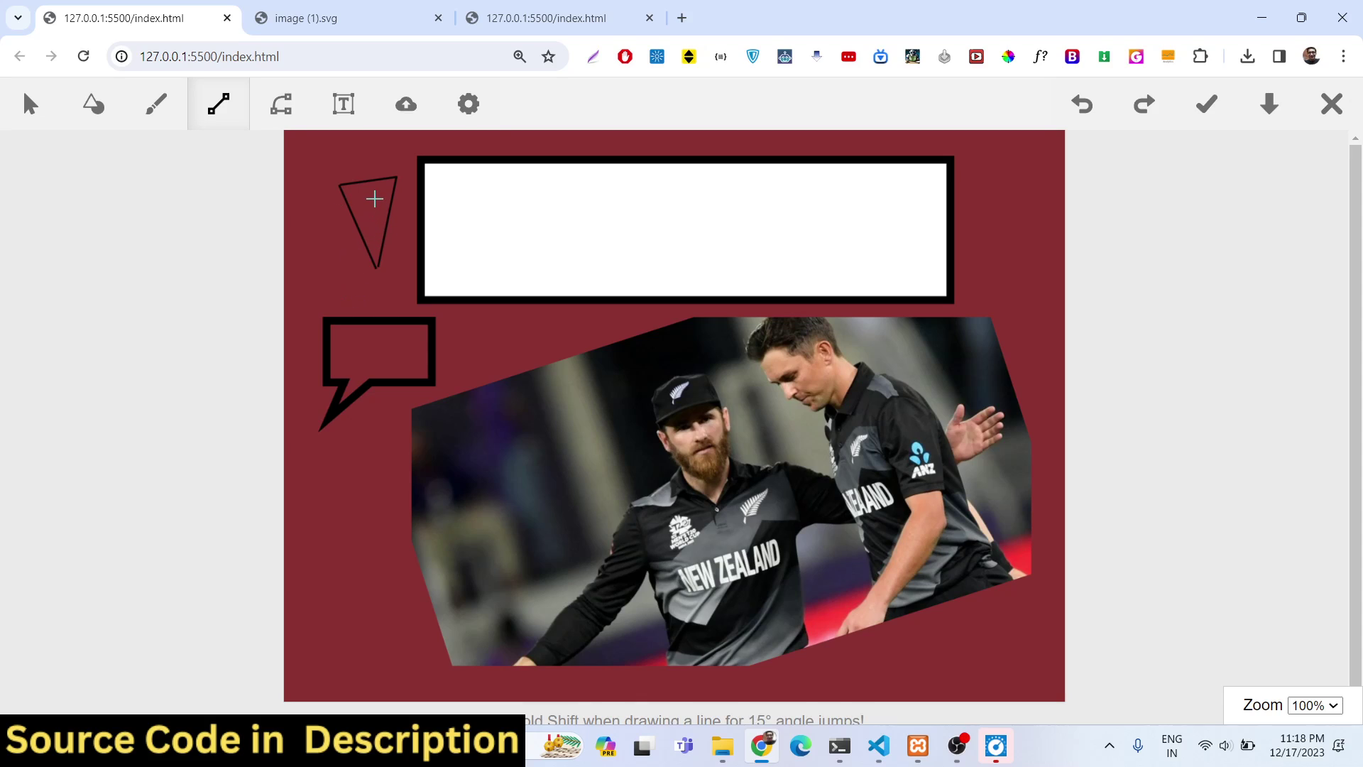
# Step: Nudge the triangle's left line slightly to the left and deselect it
pyautogui.click(30, 105)
pyautogui.click(391, 187)
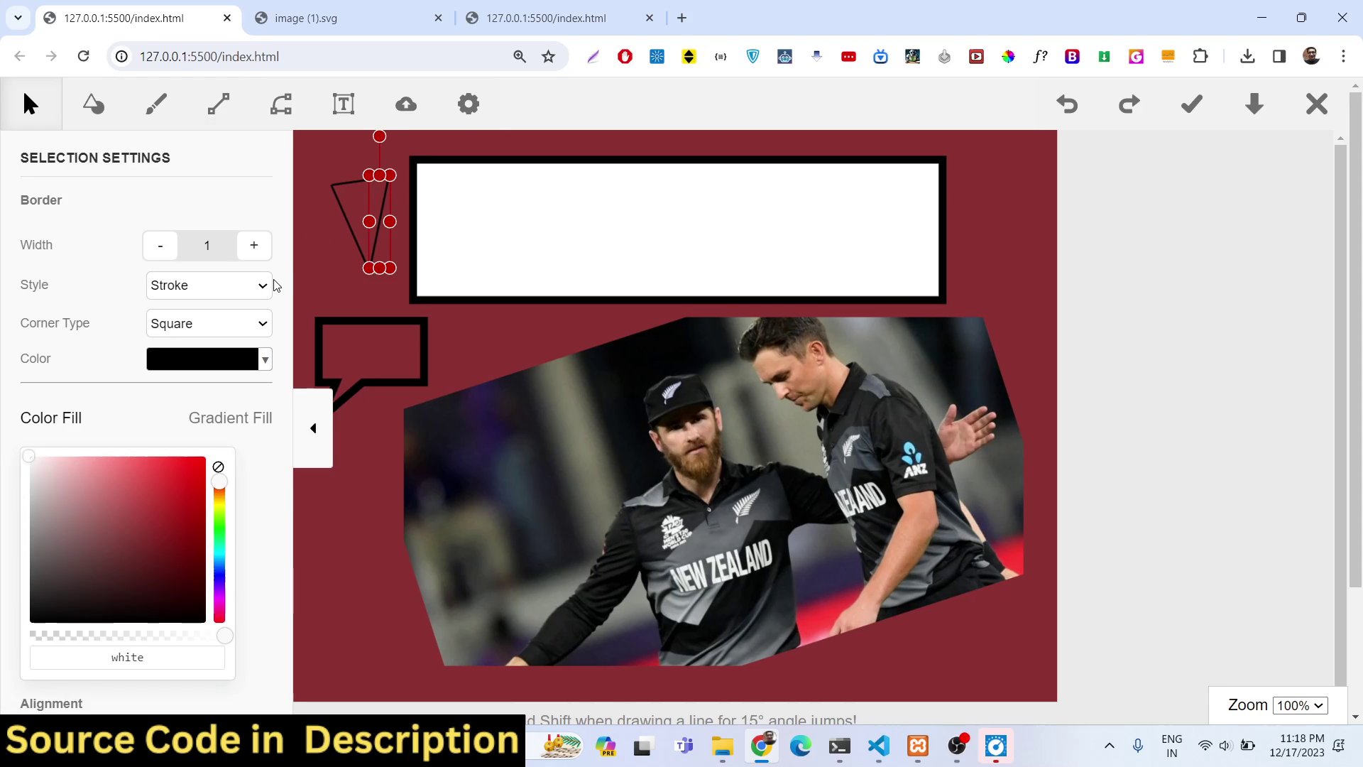
pyautogui.moveTo(369, 214)
pyautogui.mouseDown()
pyautogui.moveTo(412, 213)
pyautogui.moveTo(352, 252)
pyautogui.moveTo(366, 215)
pyautogui.mouseUp()
pyautogui.moveTo(135, 488); pyautogui.dragTo(145, 474)
pyautogui.click(376, 320)
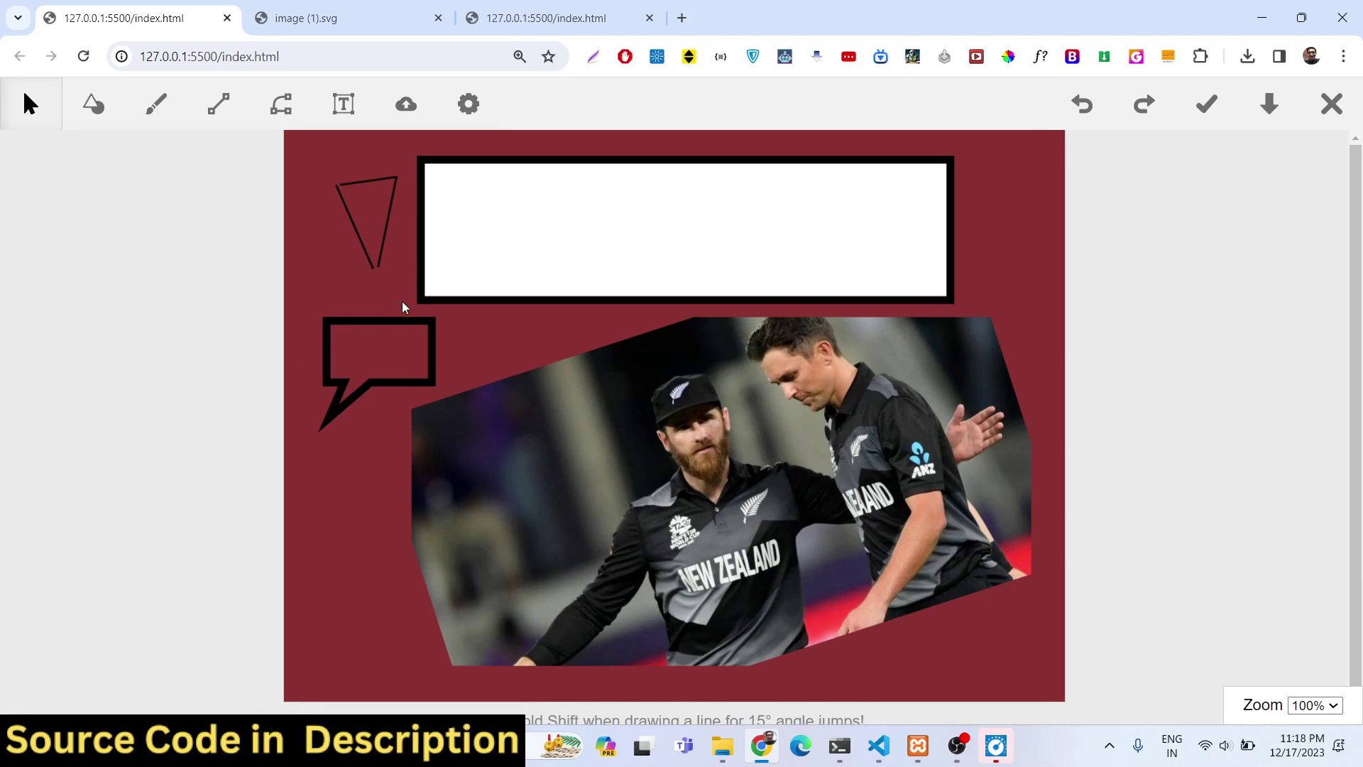
# Step: Draw a long freeform path of curves and straight segments below the speech bubble, extending across onto the photo
pyautogui.click(282, 105)
pyautogui.click(325, 484)
pyautogui.moveTo(362, 665); pyautogui.dragTo(375, 509)
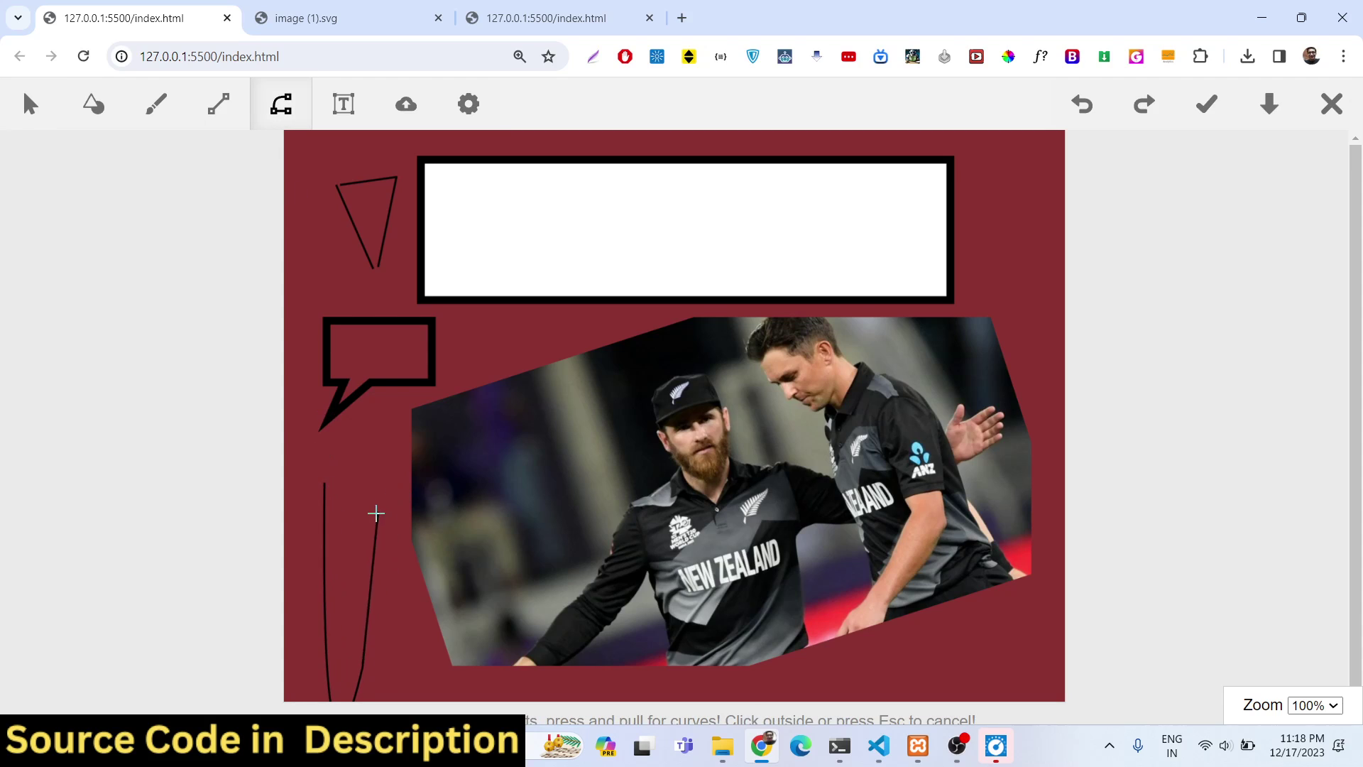
pyautogui.click(389, 465)
pyautogui.click(338, 449)
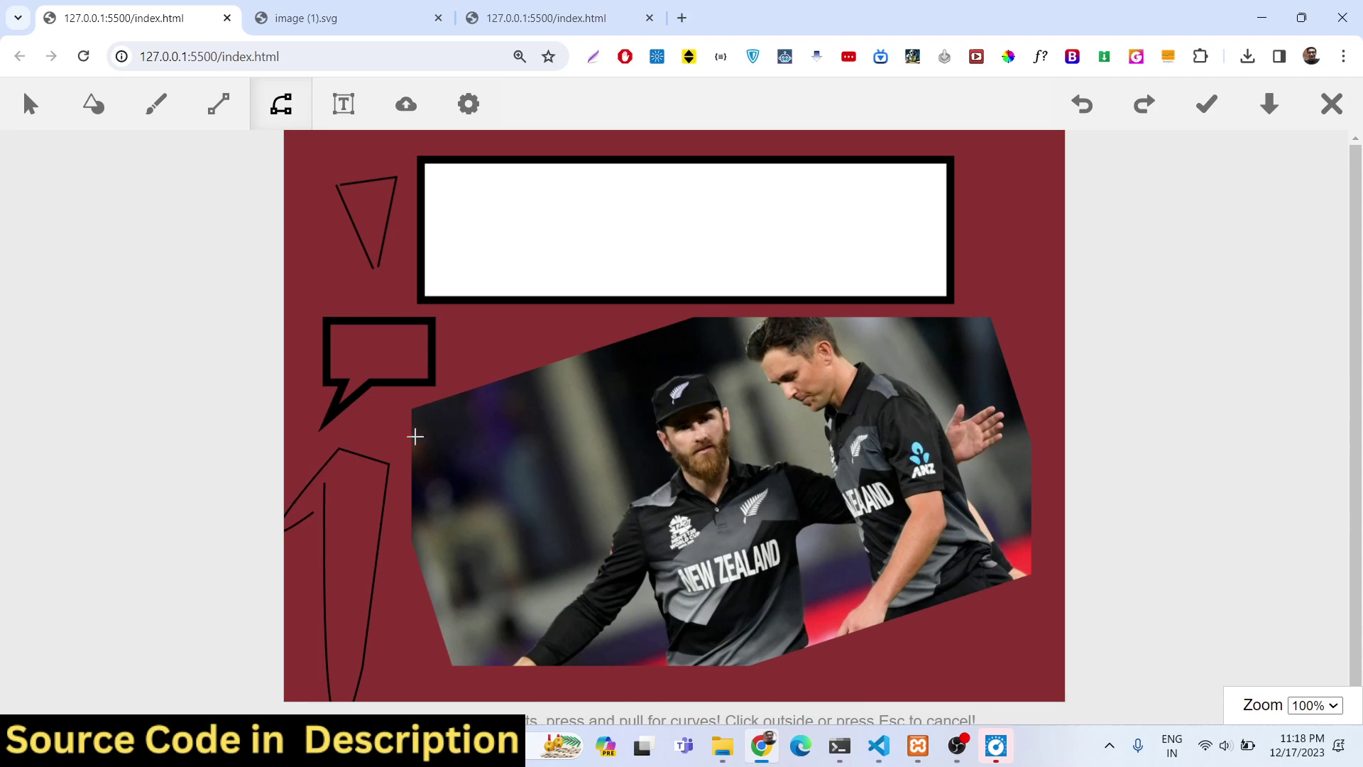
pyautogui.click(316, 510)
pyautogui.click(585, 477)
pyautogui.click(444, 455)
pyautogui.click(283, 465)
# Step: Draw a second, smaller curved path in a hook shape beside the photo's lower-left corner
pyautogui.click(398, 555)
pyautogui.moveTo(363, 625); pyautogui.dragTo(352, 581)
pyautogui.click(373, 522)
pyautogui.click(282, 108)
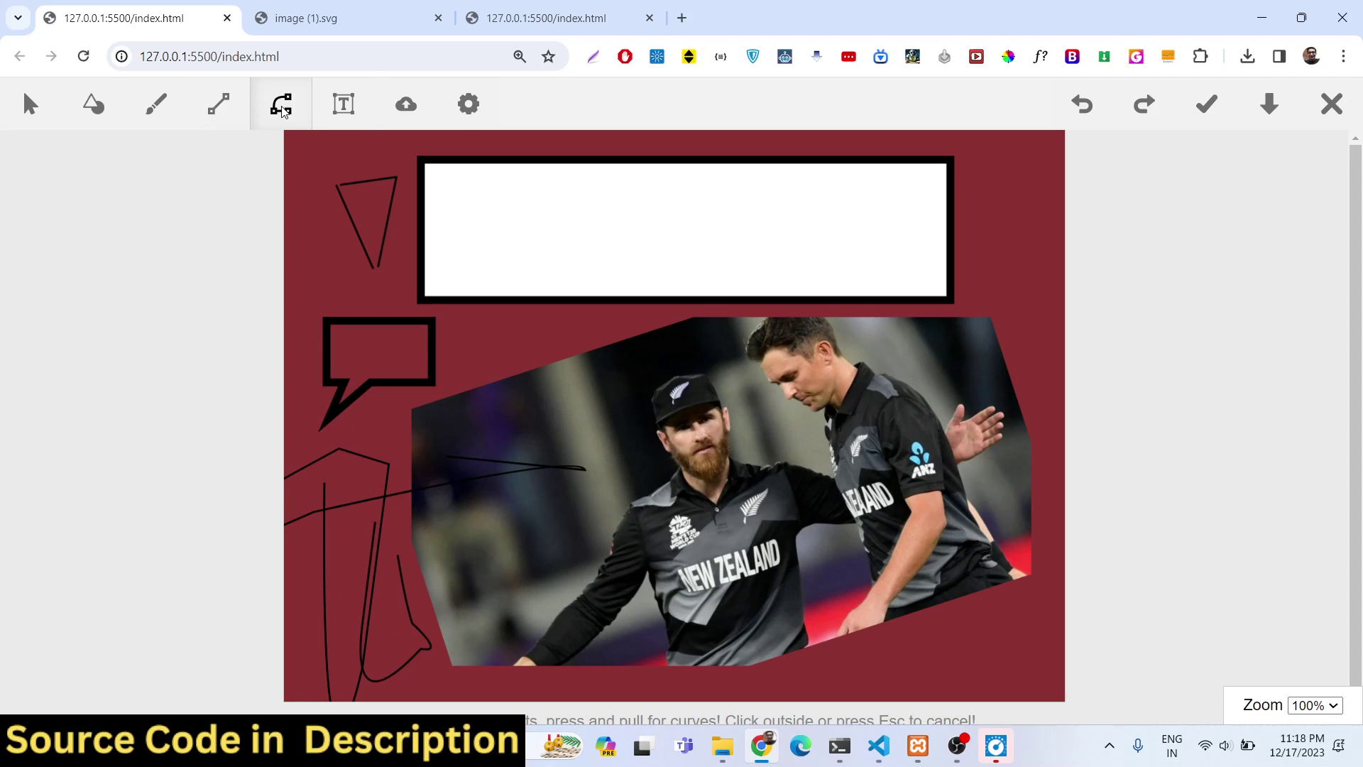
# Step: Upload the PNG image vue-design-editor (1) from the pictures folder onto the canvas
pyautogui.click(469, 106)
pyautogui.click(410, 114)
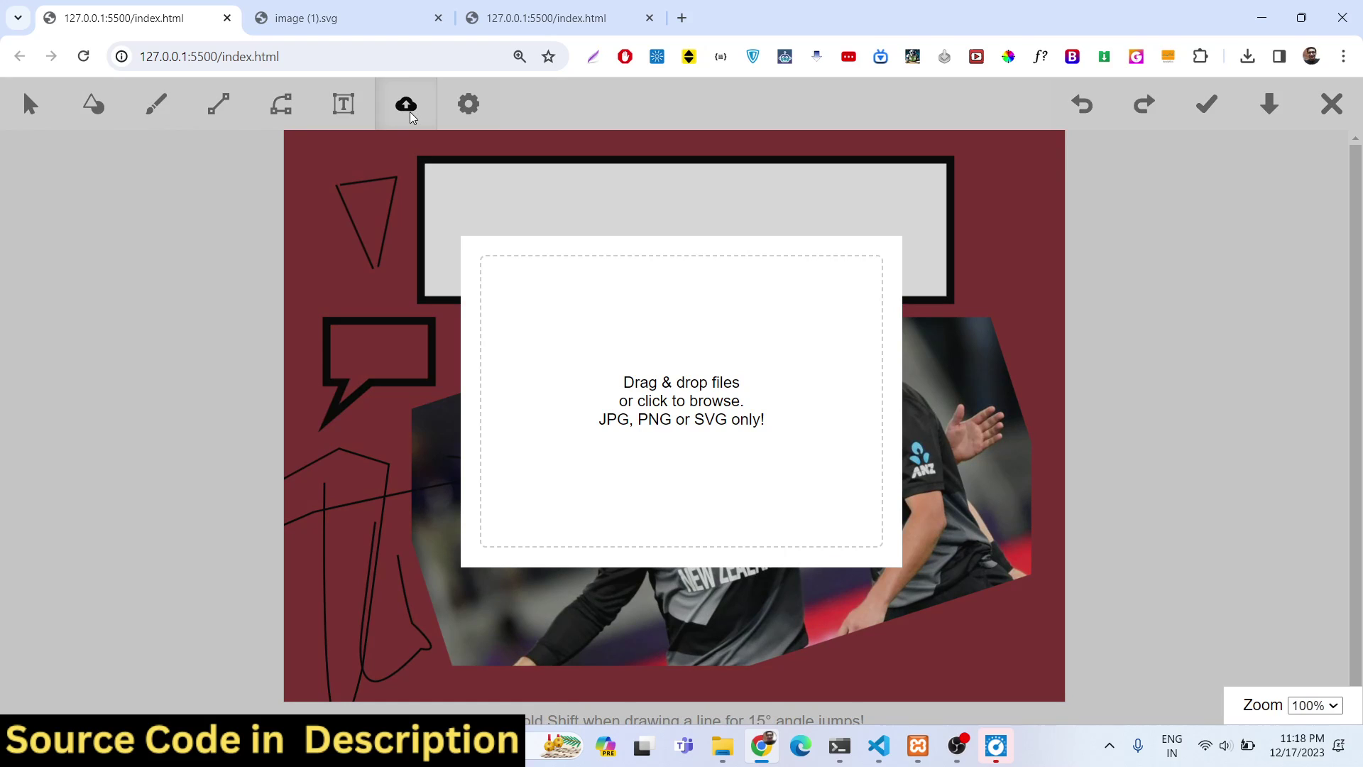
pyautogui.click(605, 399)
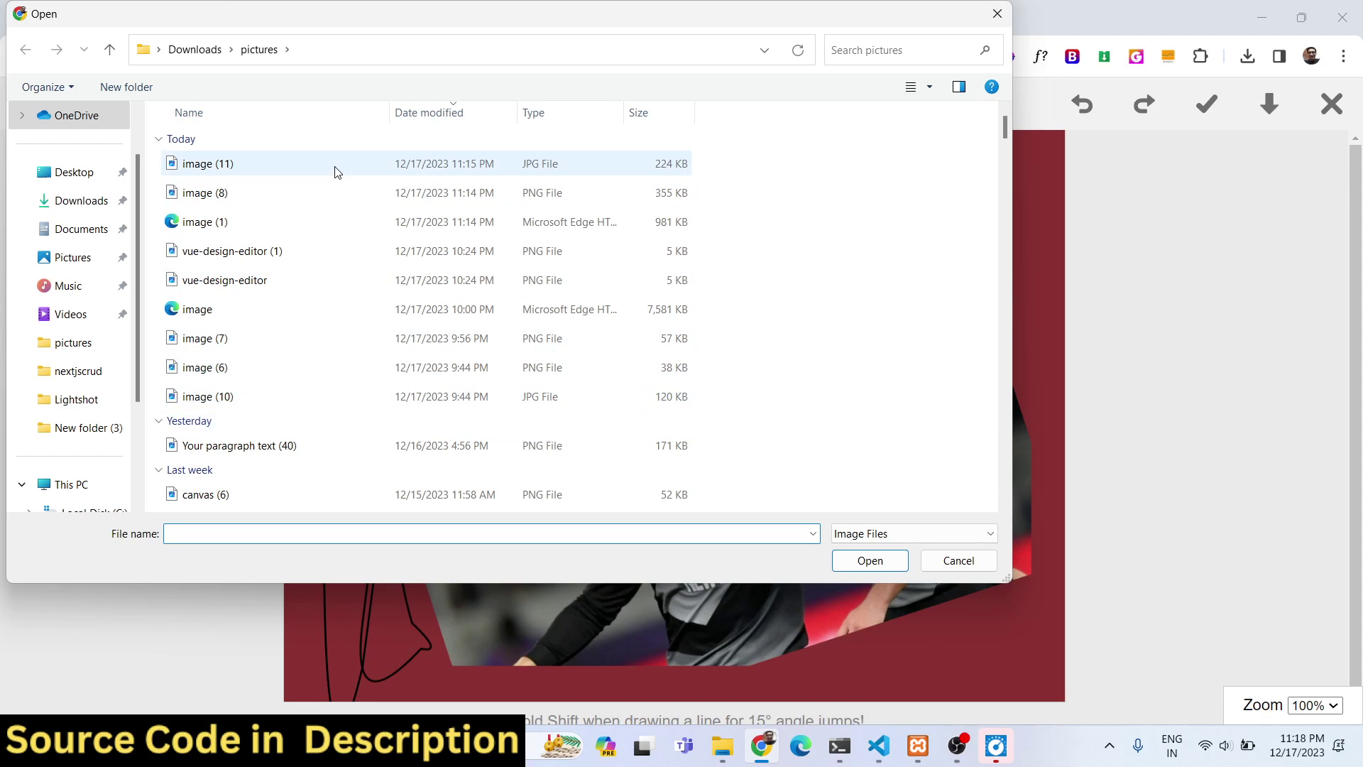
pyautogui.doubleClick(334, 251)
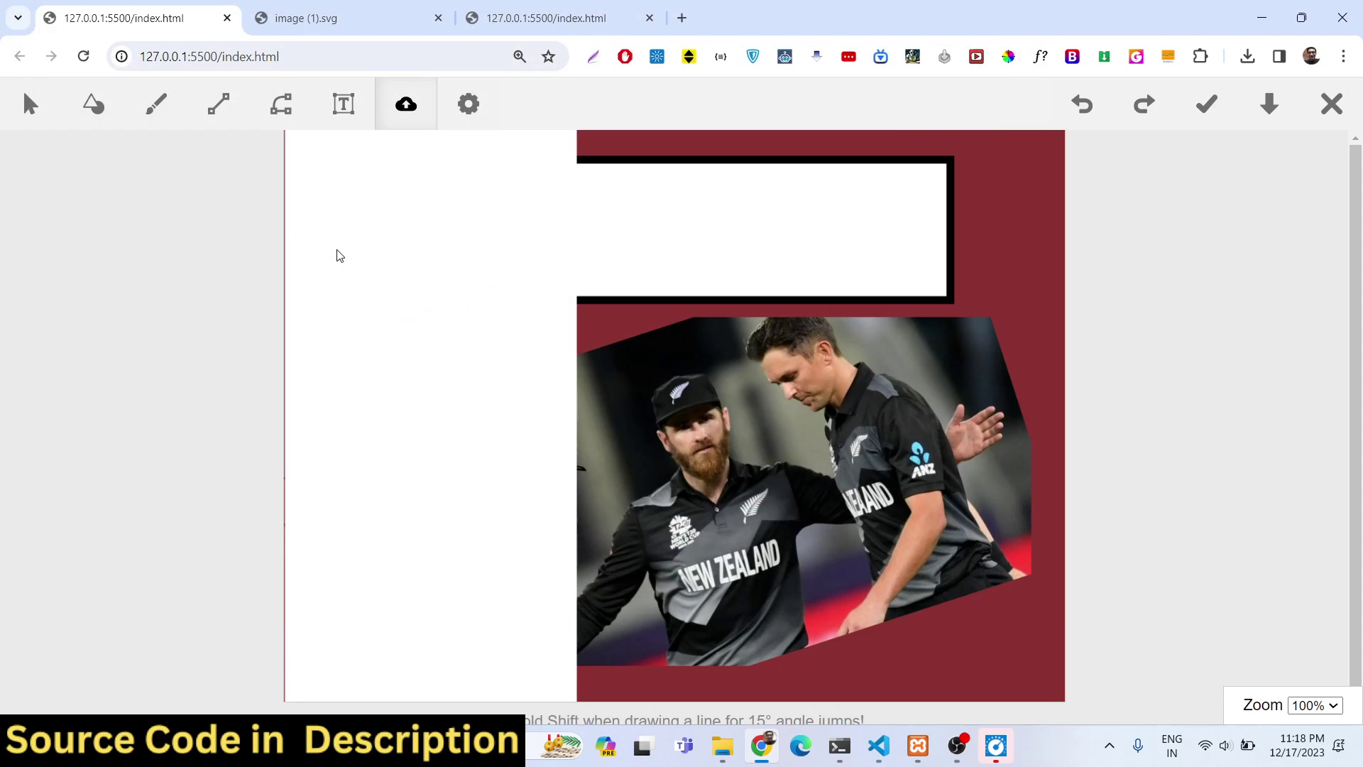
# Step: Move the uploaded white image over the photo and shrink it to a small upright strip at the canvas's bottom edge
pyautogui.moveTo(441, 301); pyautogui.dragTo(764, 398)
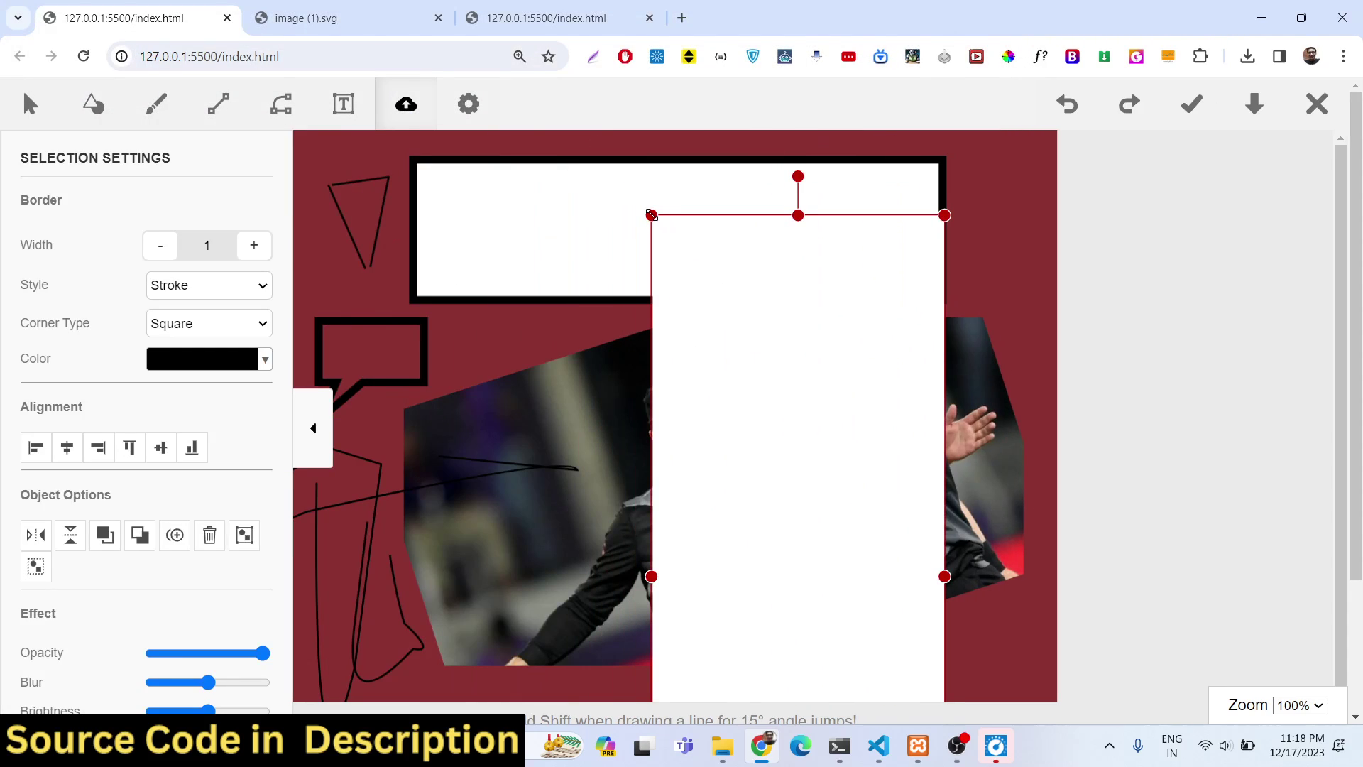
pyautogui.moveTo(652, 215); pyautogui.dragTo(739, 432)
pyautogui.moveTo(852, 490); pyautogui.dragTo(871, 294)
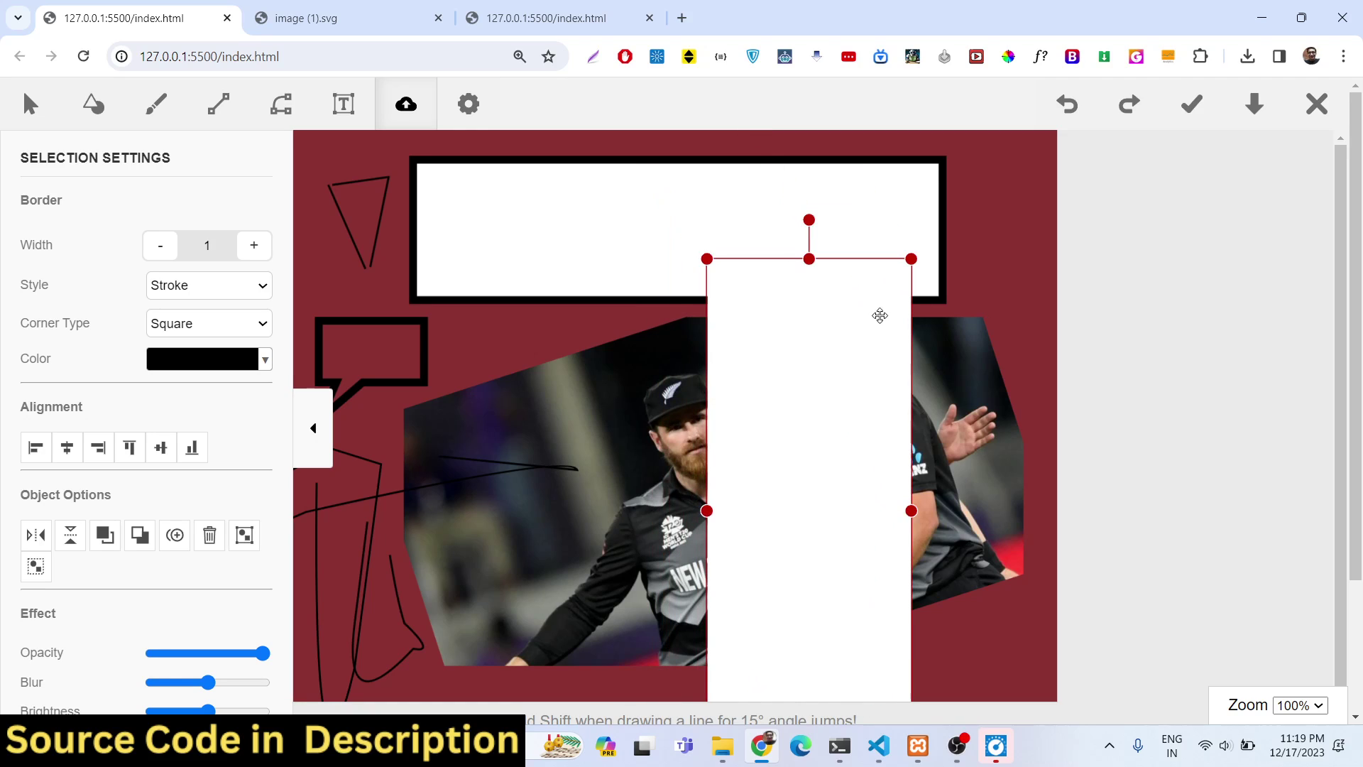
pyautogui.moveTo(852, 346); pyautogui.dragTo(840, 284)
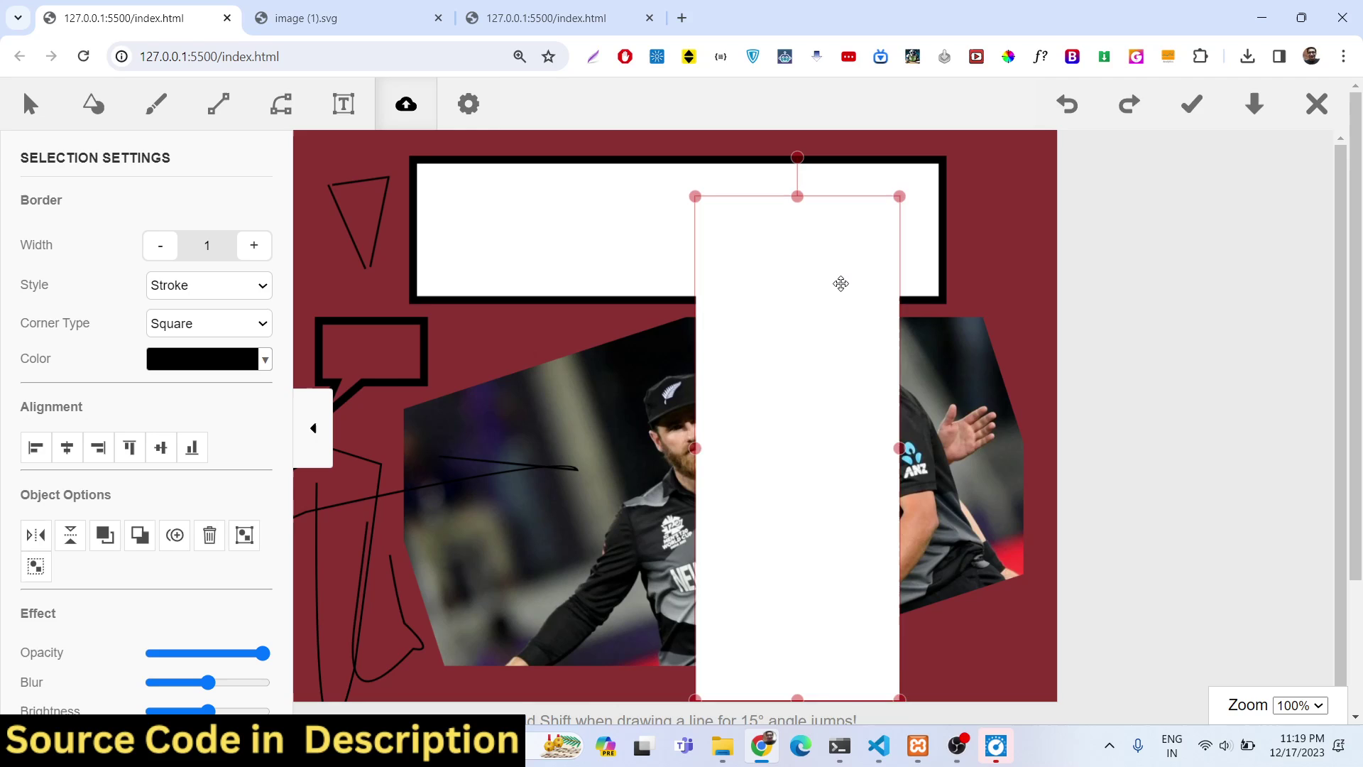
pyautogui.scroll(-2, 11, 519)
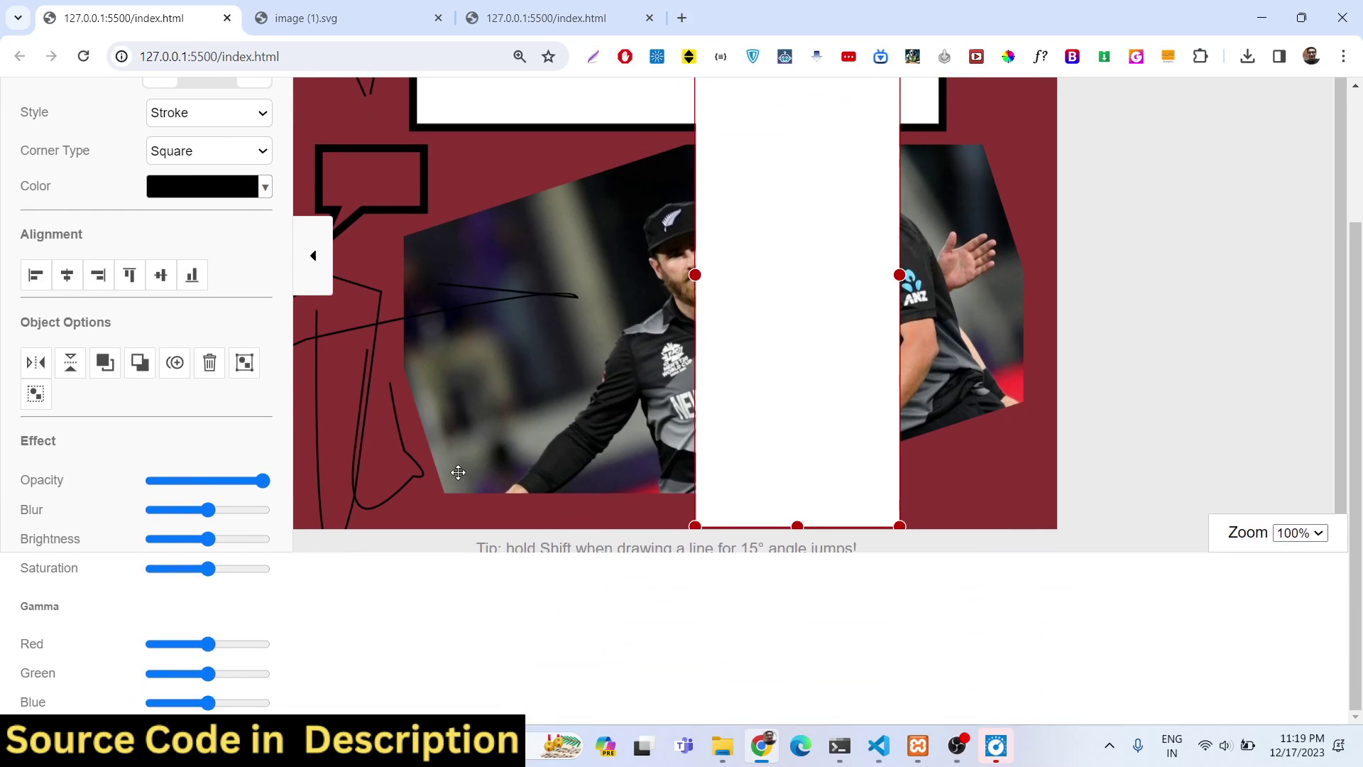
pyautogui.scroll(2, 457, 472)
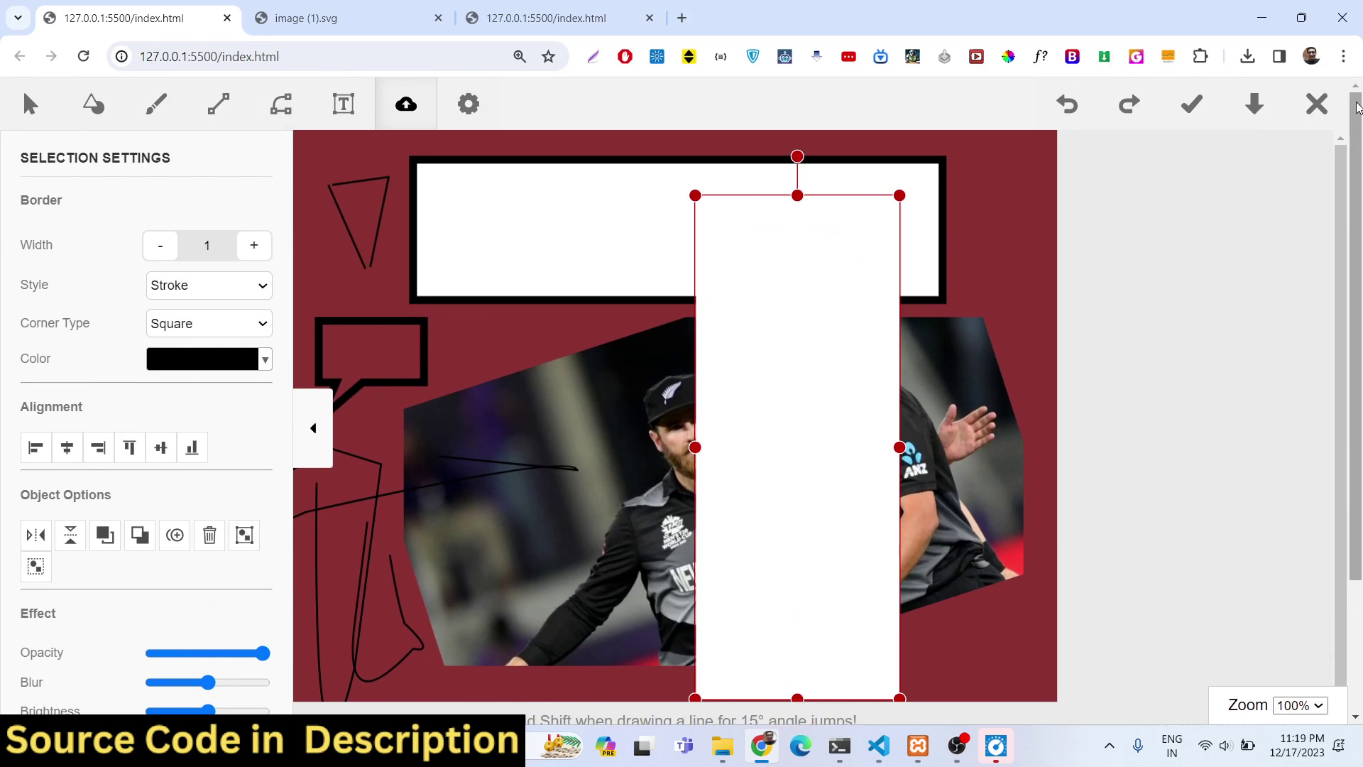
pyautogui.moveTo(900, 195); pyautogui.dragTo(791, 464)
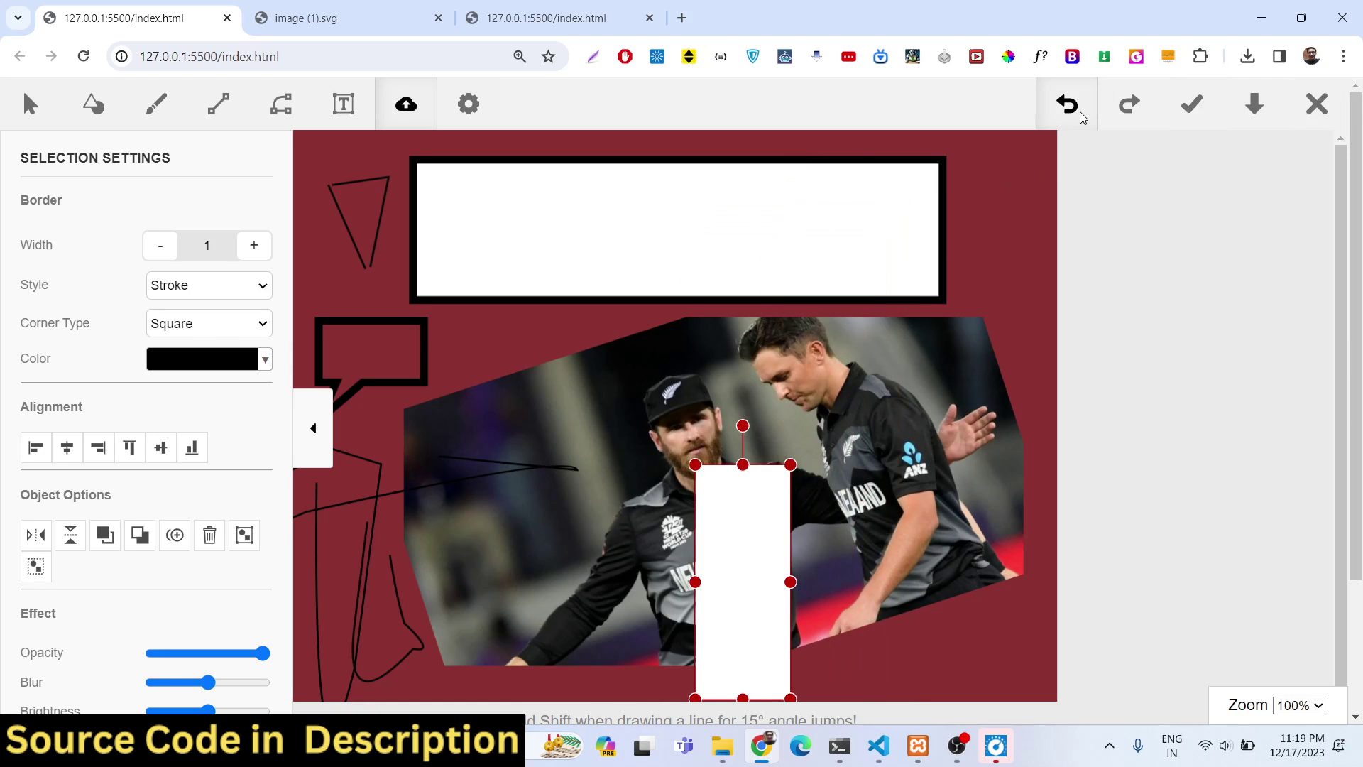
# Step: Undo the recent changes back through the upload of the white image
pyautogui.click(1079, 110)
pyautogui.click(1078, 111)
pyautogui.click(1078, 110)
pyautogui.click(1079, 110)
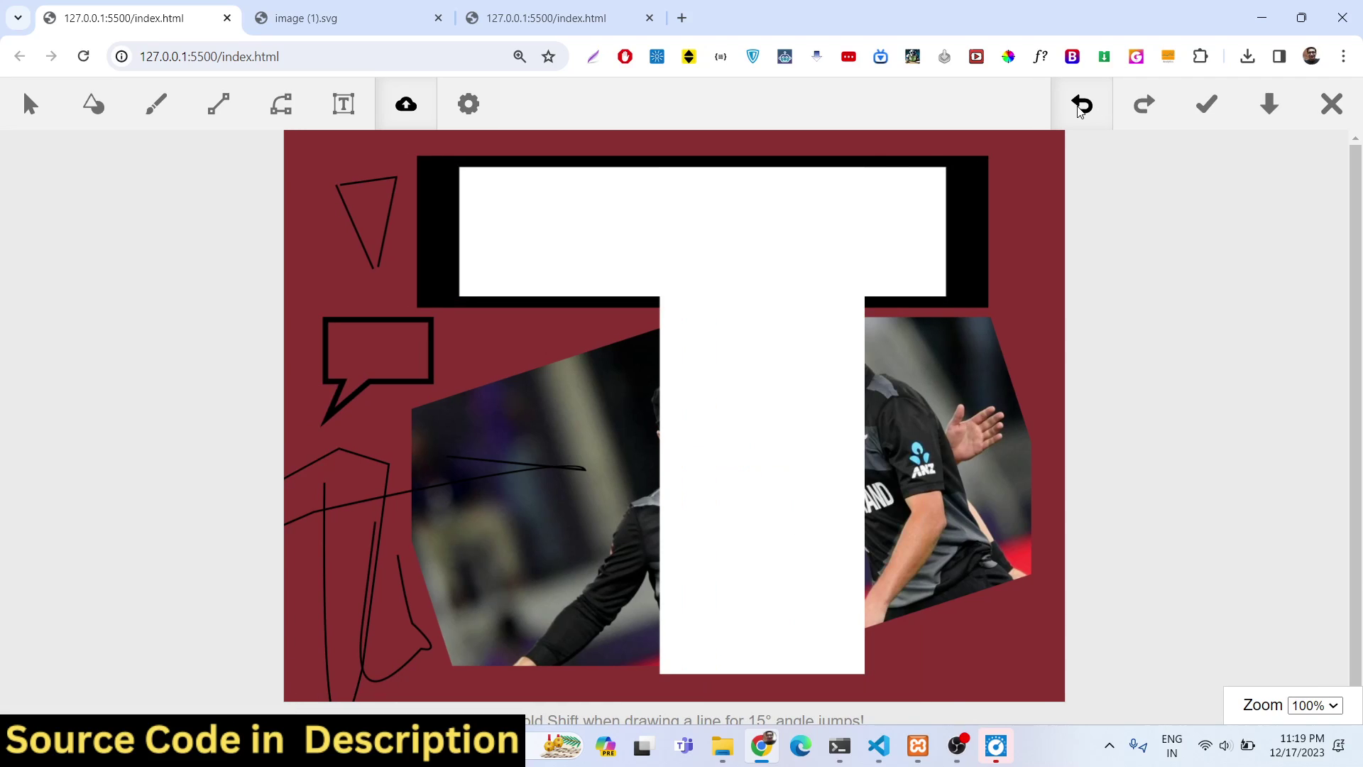
pyautogui.click(1079, 110)
pyautogui.click(1079, 110)
pyautogui.click(1078, 110)
pyautogui.click(1078, 110)
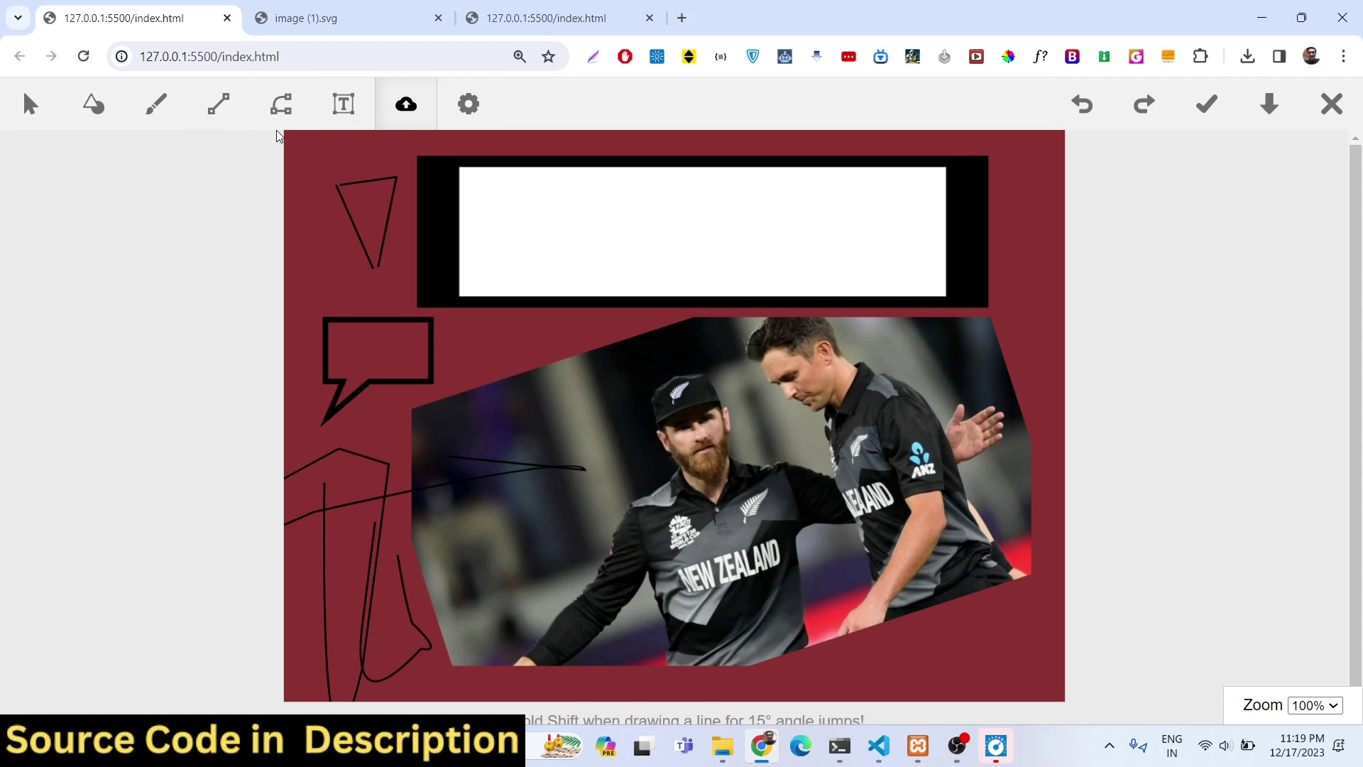
# Step: Upload the 96 KB JPEG file beginning with "Edited Kane-Williamson" from the pictures folder onto the canvas
pyautogui.click(417, 110)
pyautogui.click(637, 362)
pyautogui.scroll(-10, 497, 383)
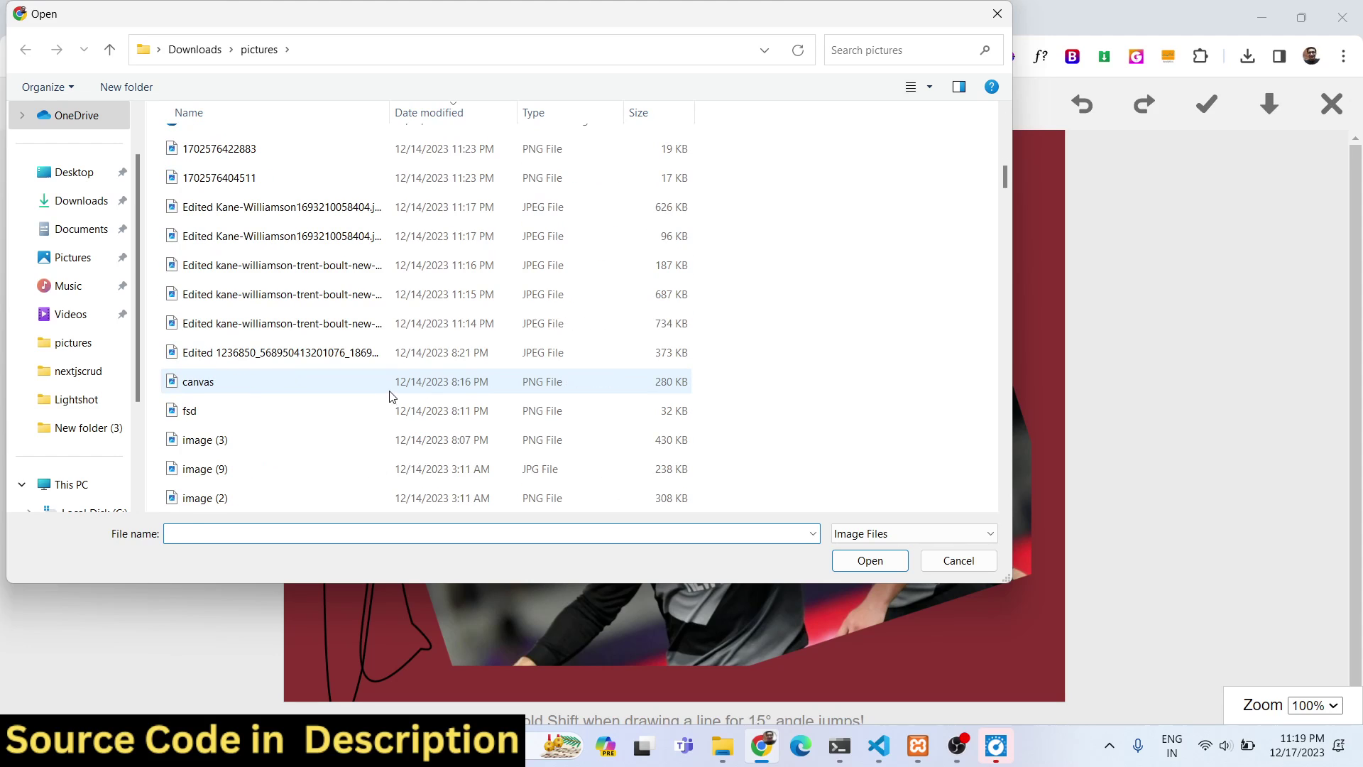
pyautogui.click(386, 392)
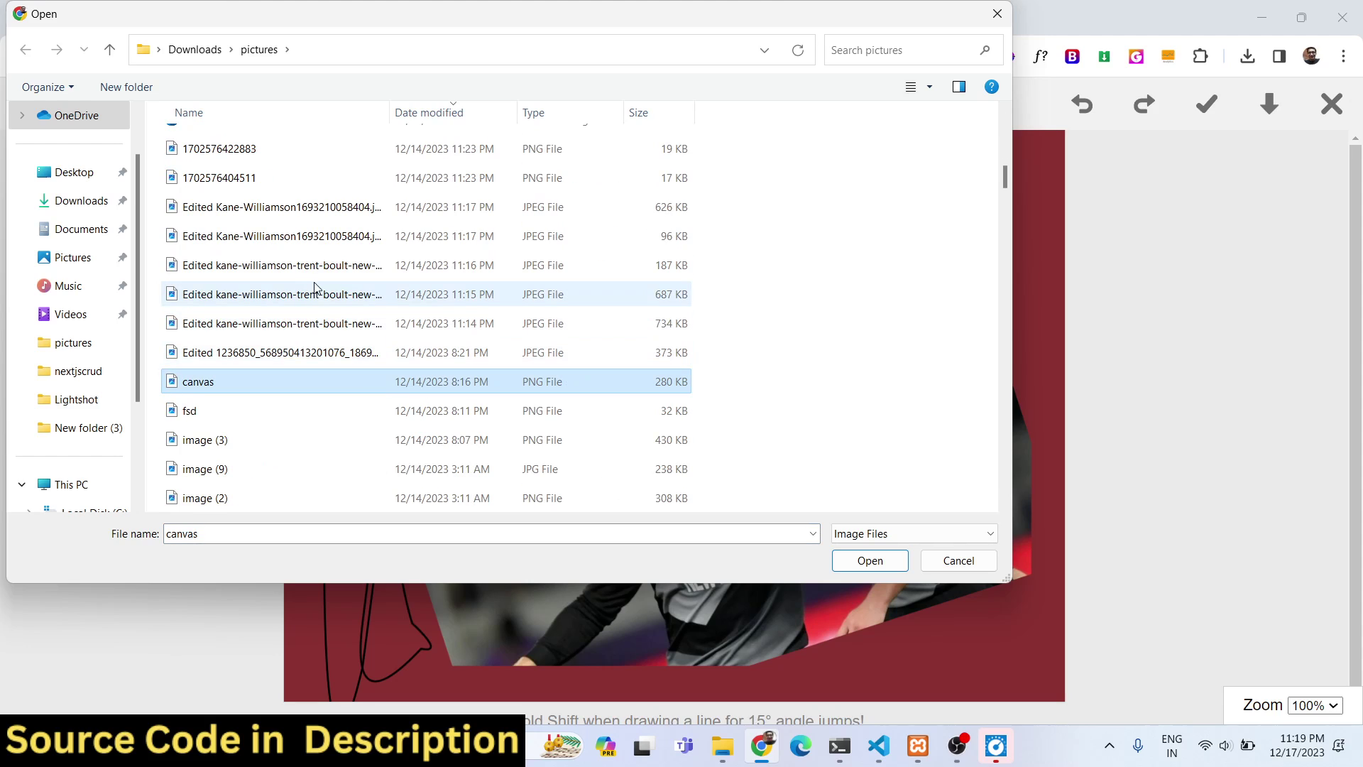
pyautogui.doubleClick(328, 241)
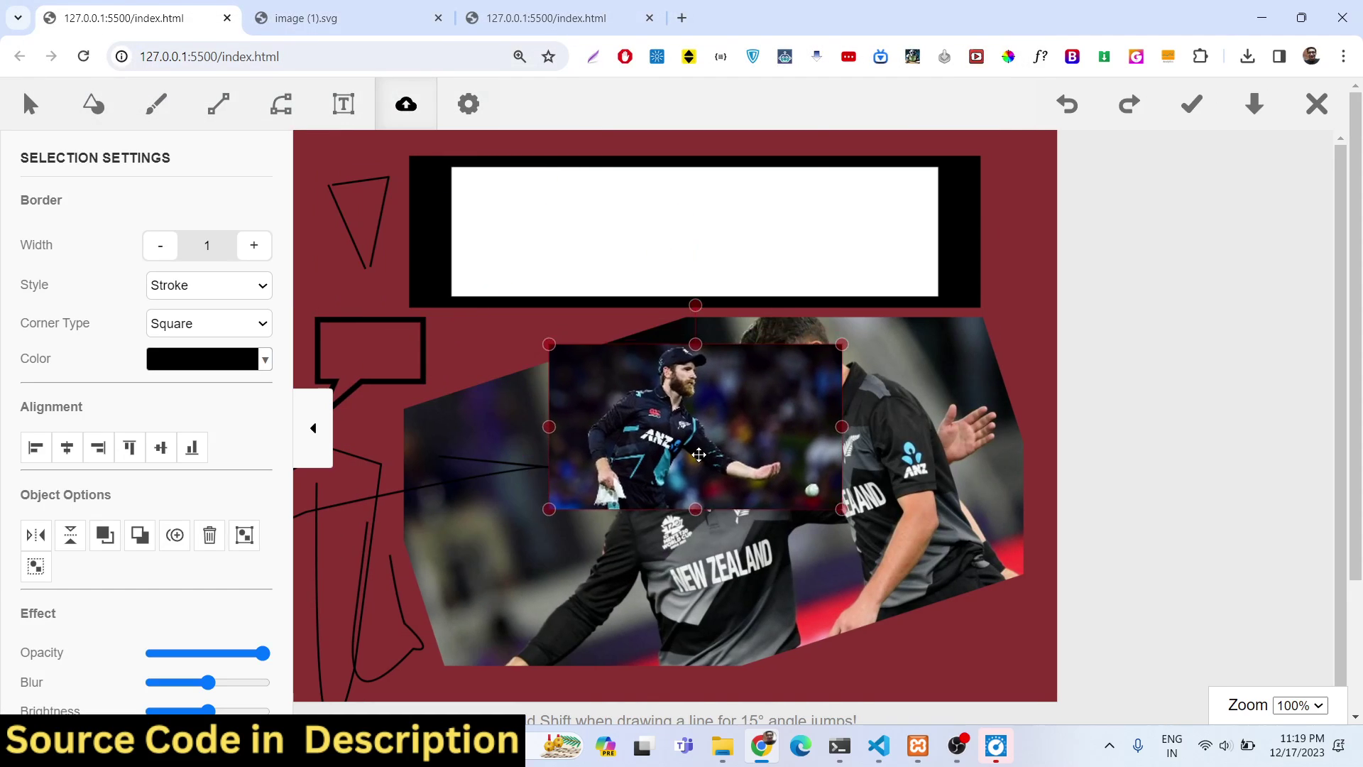
# Step: Move the large freeform path onto the photo and place the uploaded image over the photo's lower-right part
pyautogui.moveTo(699, 455); pyautogui.dragTo(676, 514)
pyautogui.click(520, 505)
pyautogui.moveTo(711, 467); pyautogui.dragTo(904, 489)
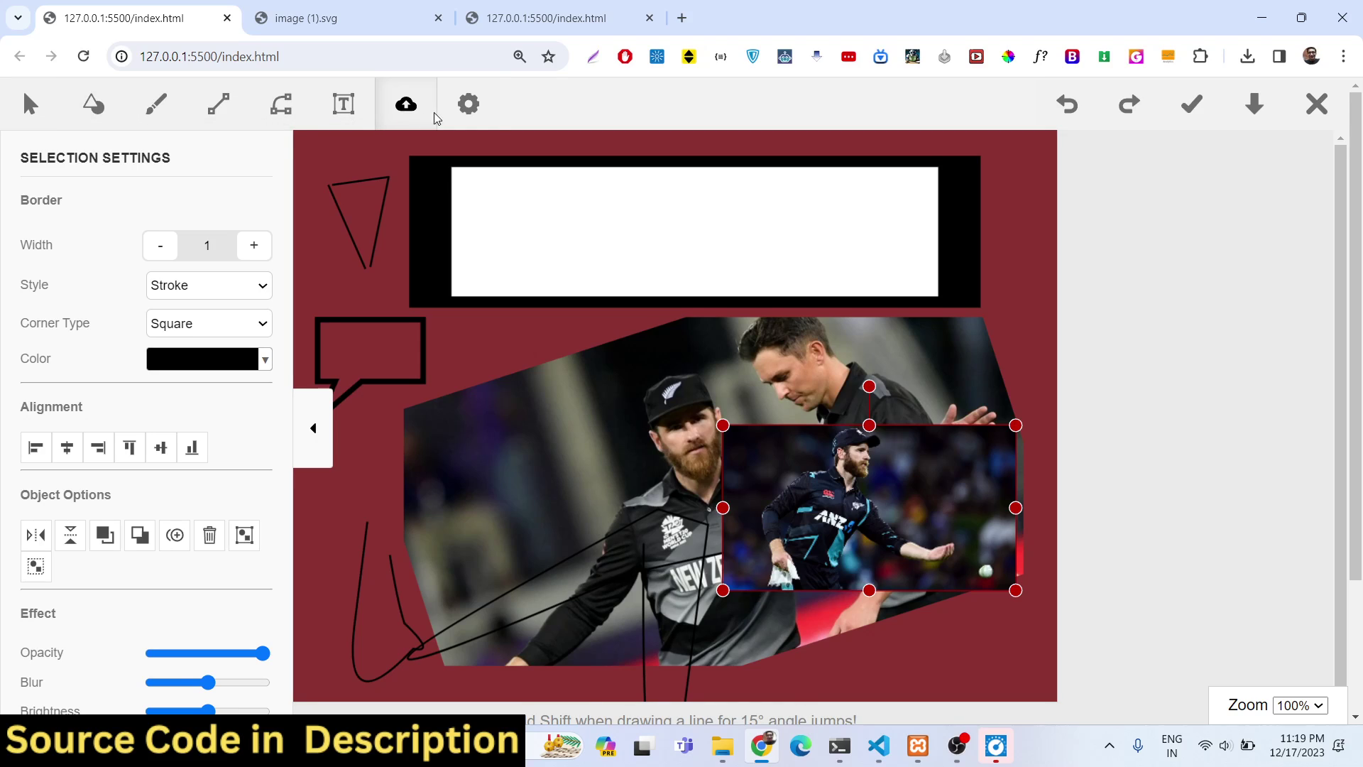
# Step: Fill the canvas background with light green #5fcb98 and set the canvas size to 200 wide by 200 high
pyautogui.click(468, 115)
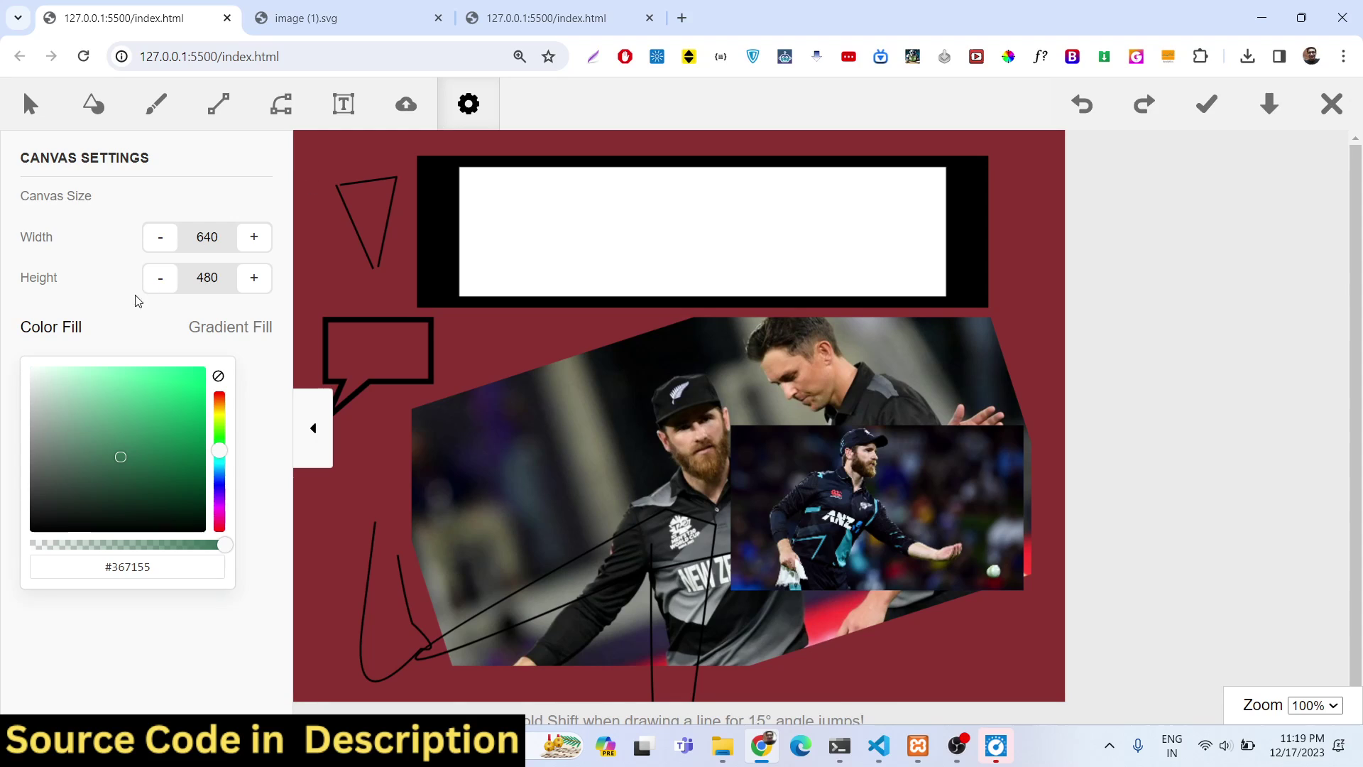
pyautogui.click(123, 399)
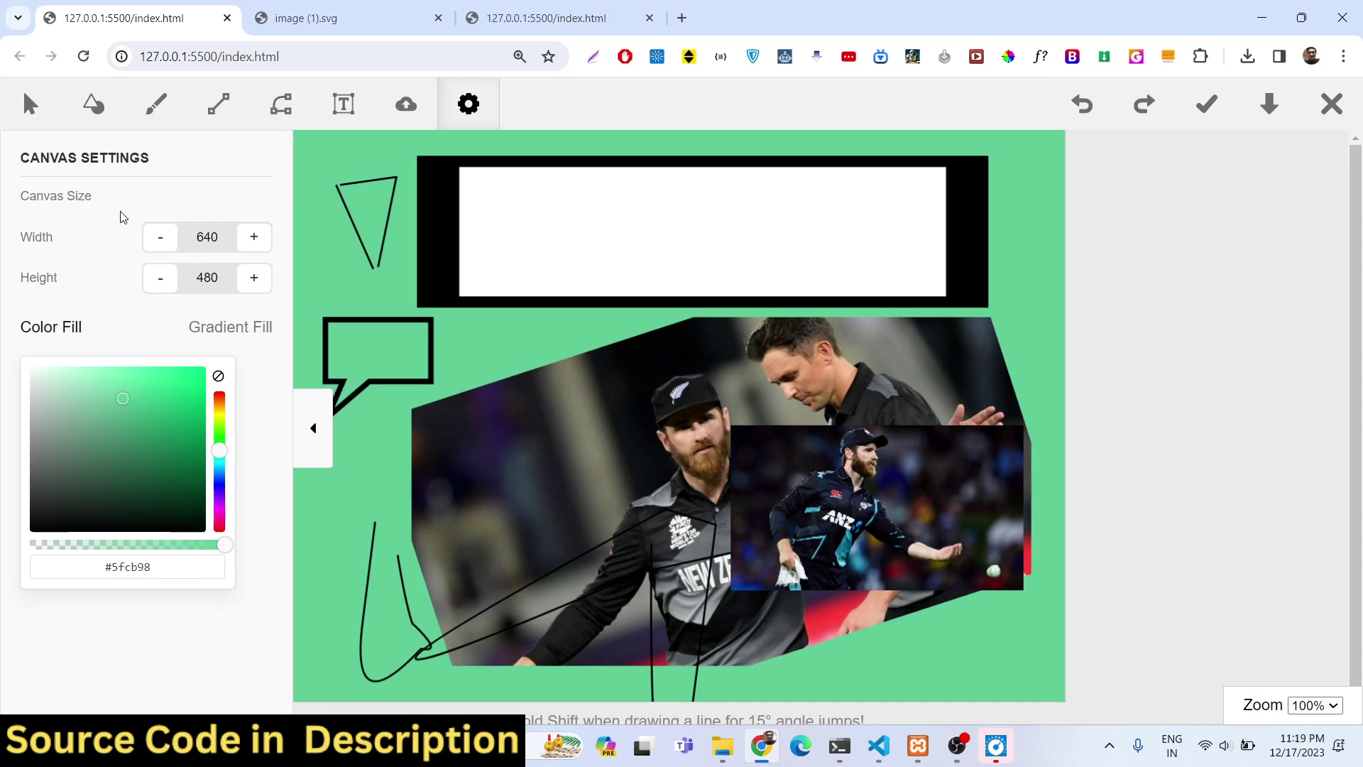
pyautogui.doubleClick(228, 236)
pyautogui.press('BackSpace')
pyautogui.write('200')
pyautogui.doubleClick(210, 290)
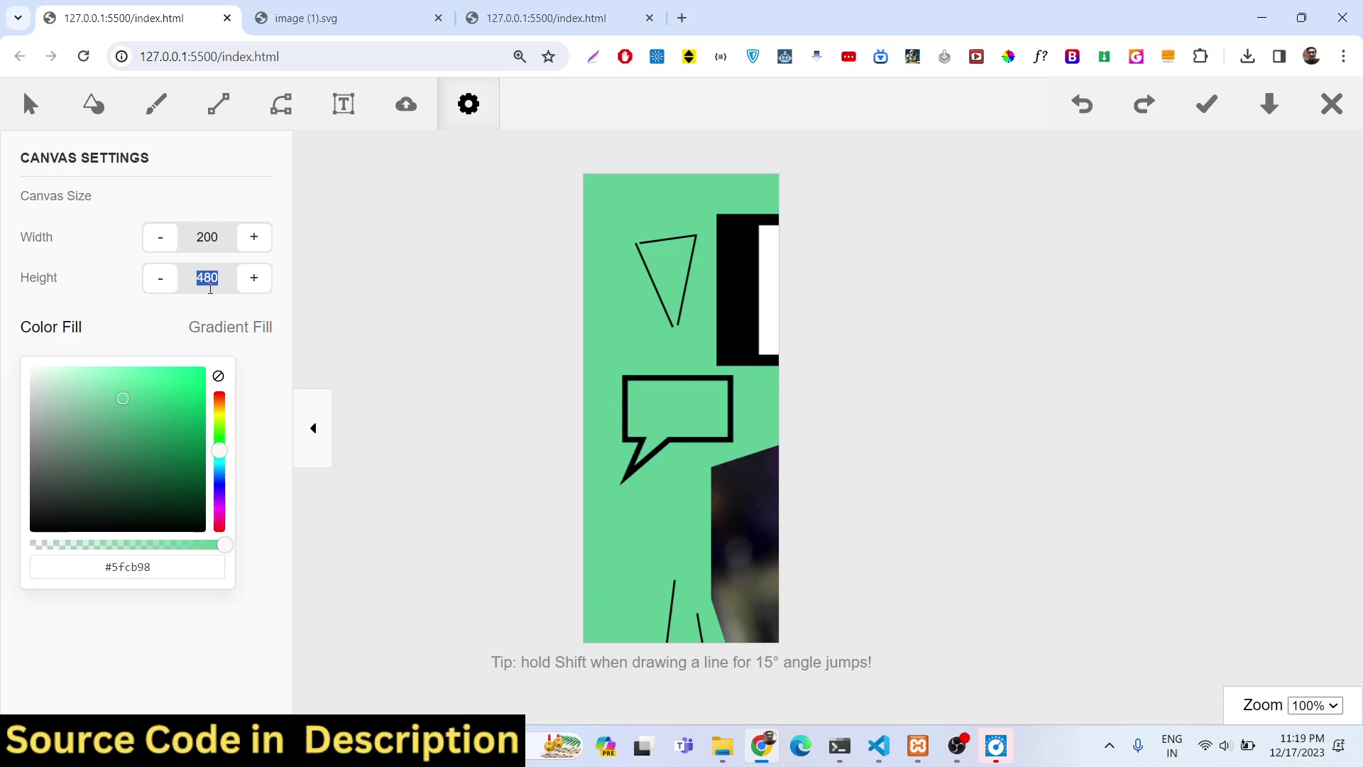
pyautogui.write('200')
pyautogui.click(391, 293)
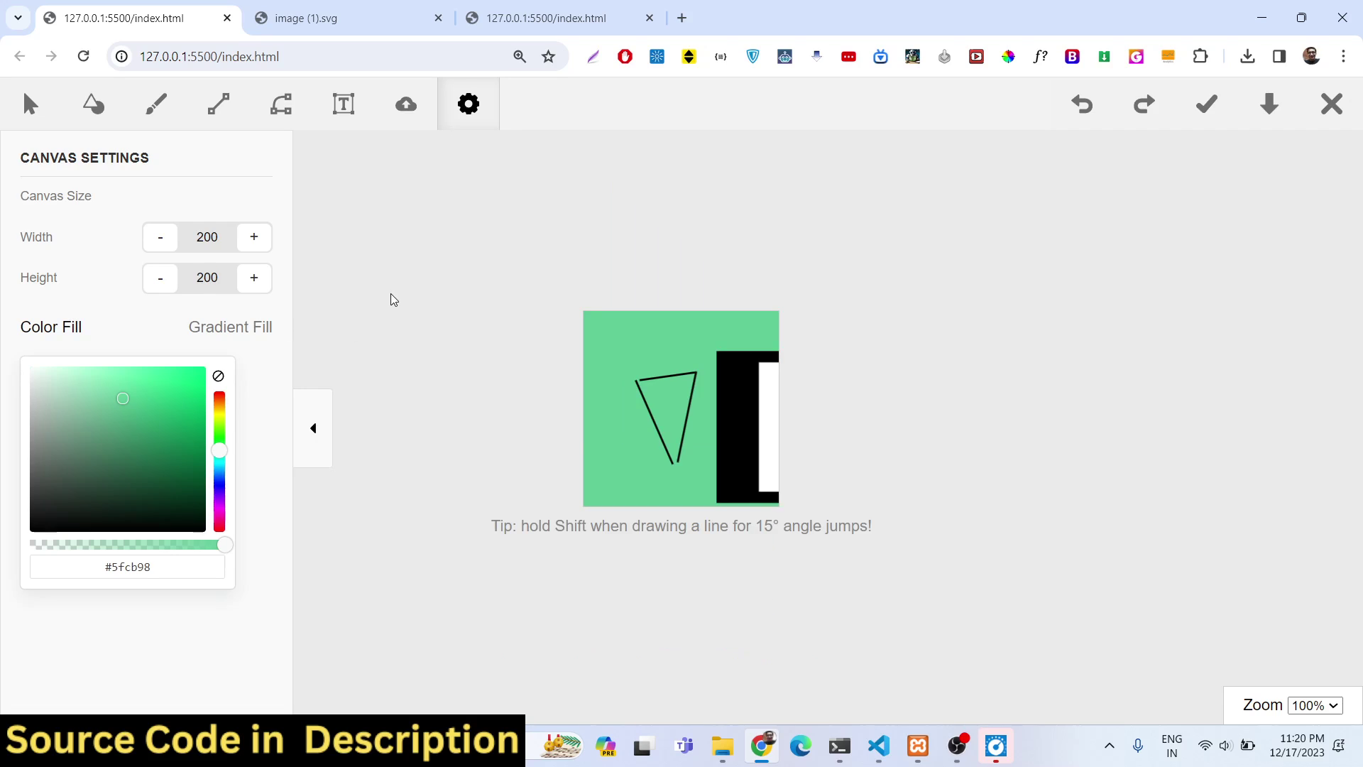
# Step: Set the canvas width to 700
pyautogui.doubleClick(209, 228)
pyautogui.write('700')
pyautogui.click(225, 310)
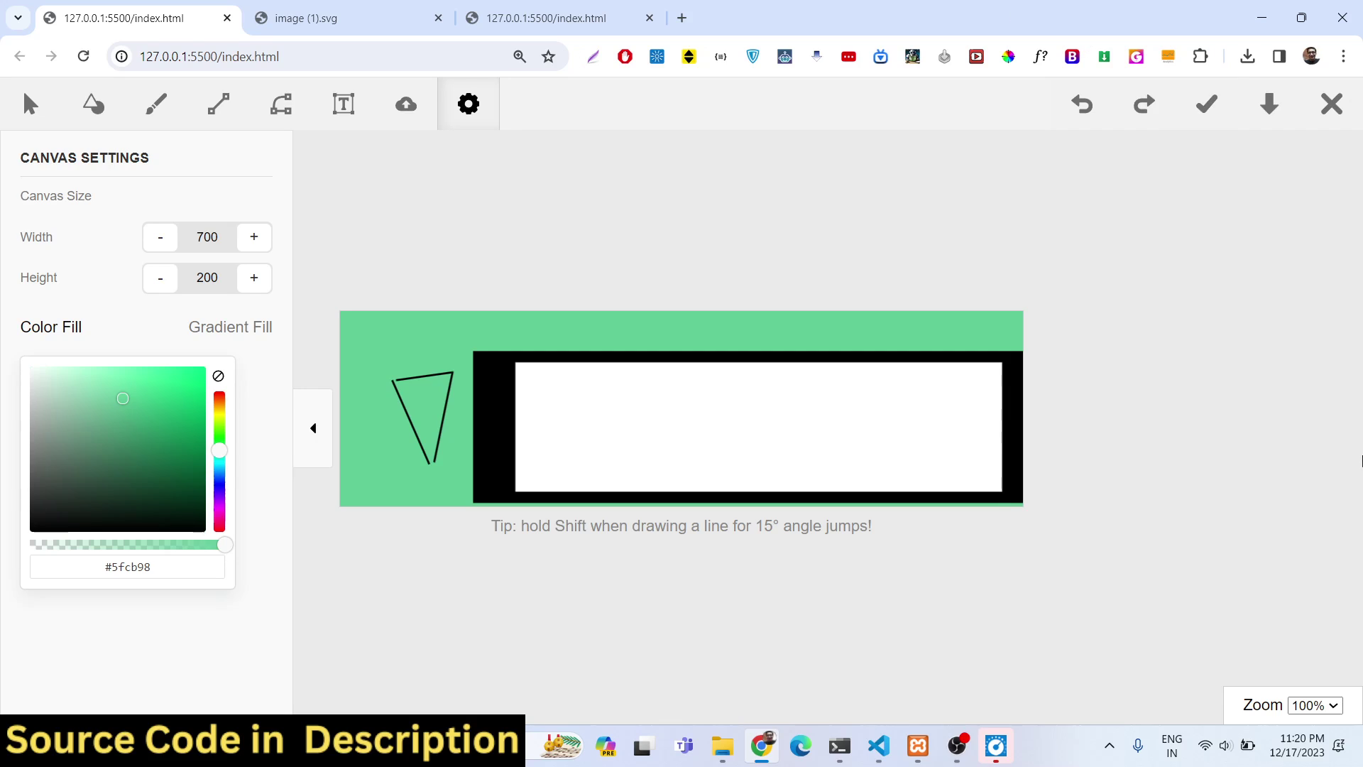
# Step: Switch to Visual Studio Code and open the project's index.html with Live Server
pyautogui.click(879, 746)
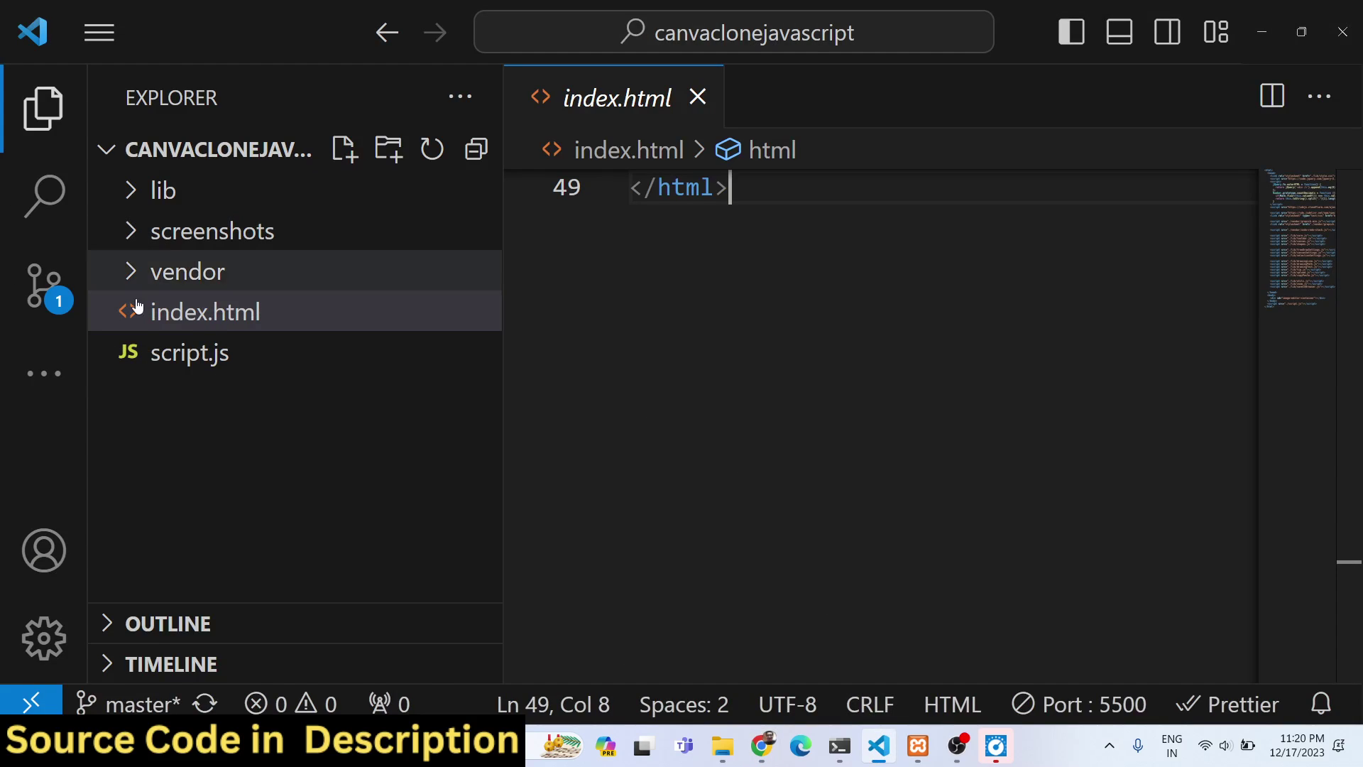
pyautogui.click(238, 315)
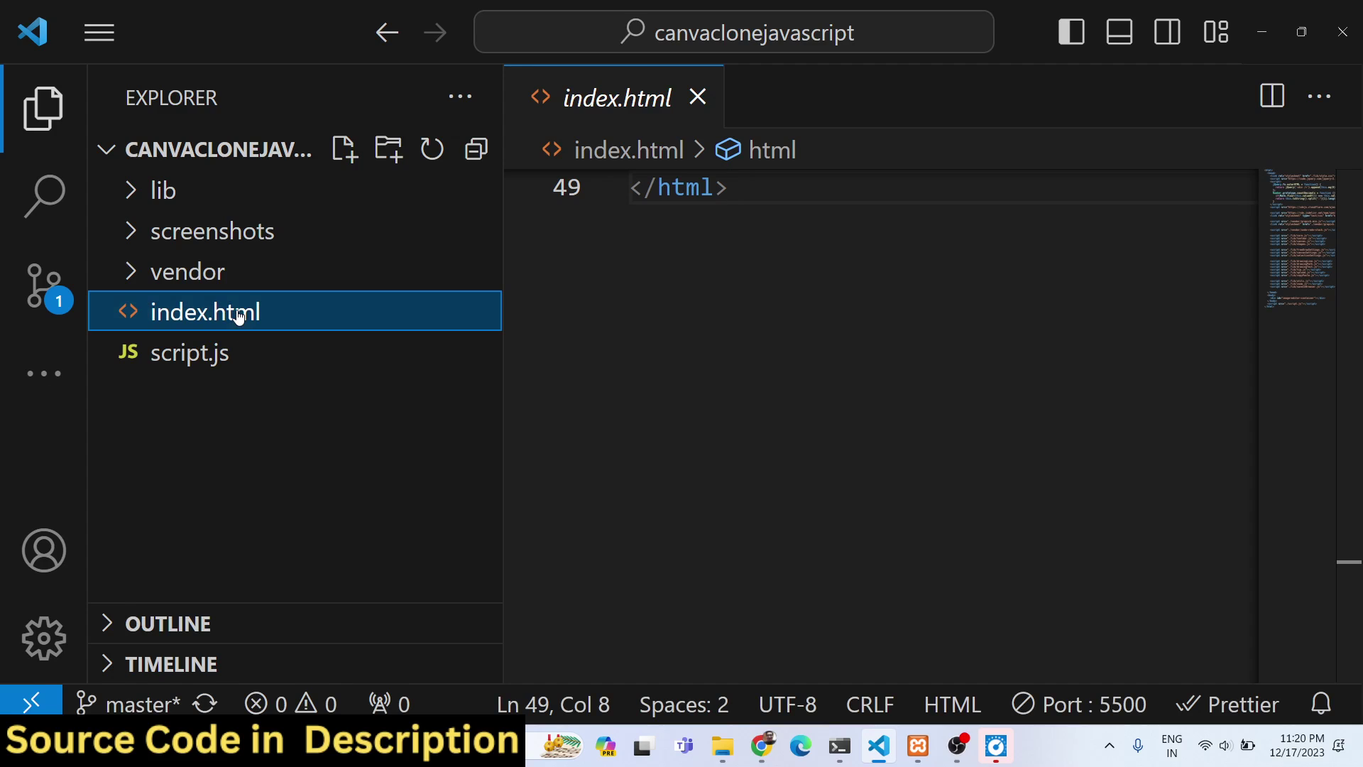
pyautogui.rightClick(745, 292)
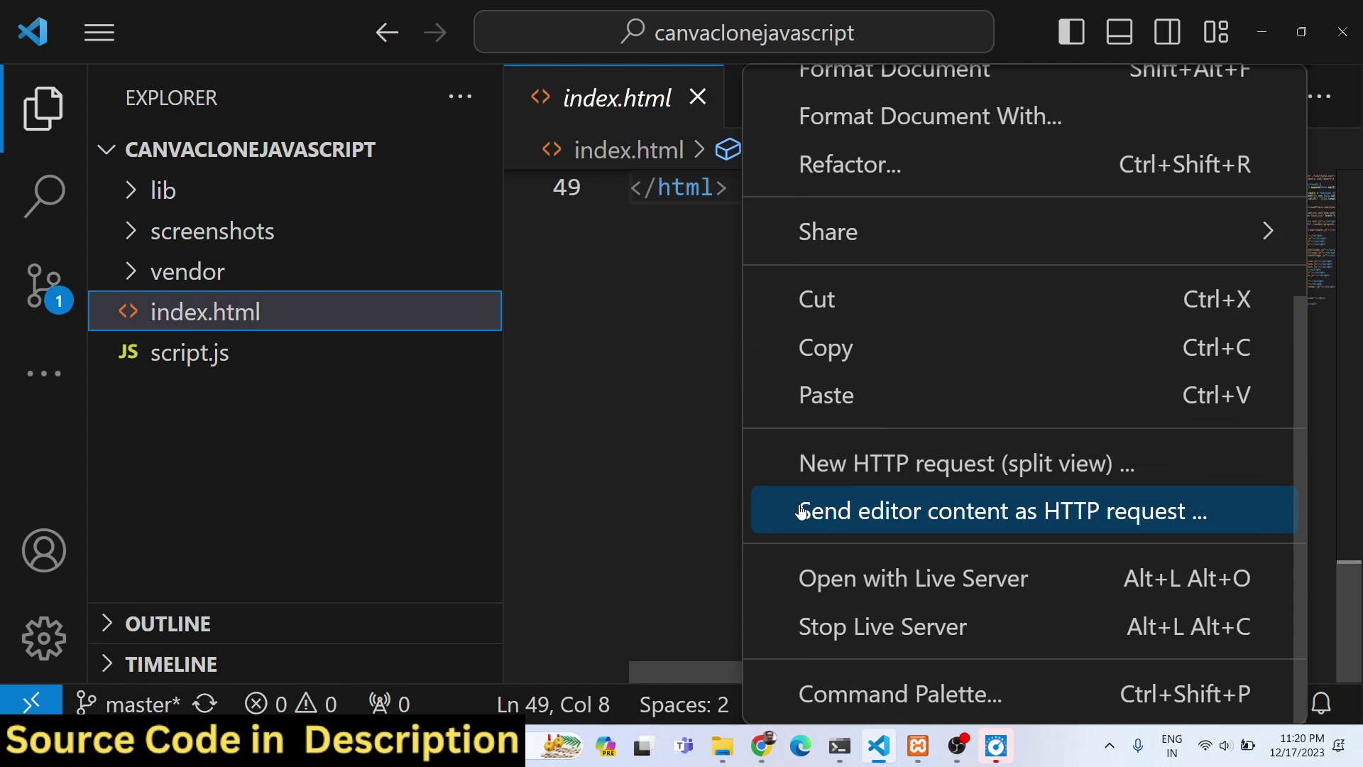
pyautogui.click(827, 575)
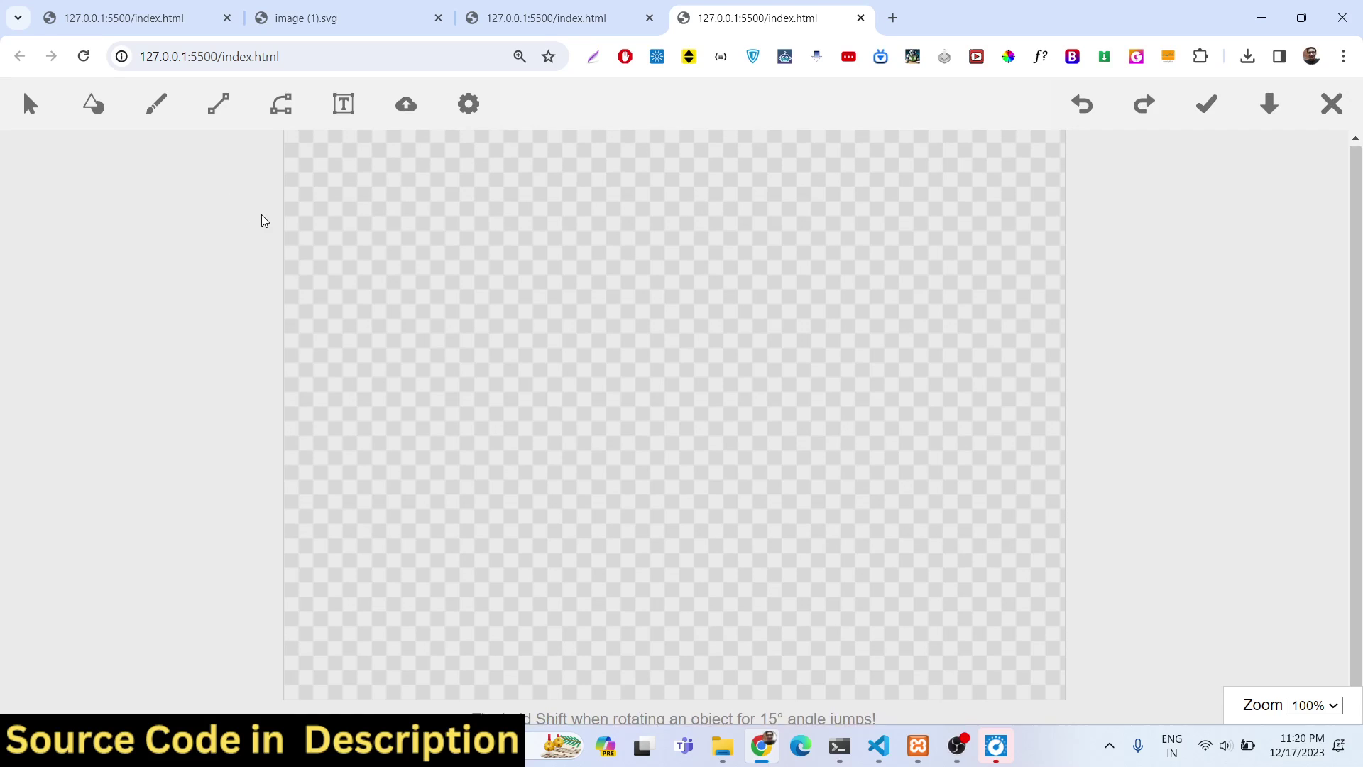